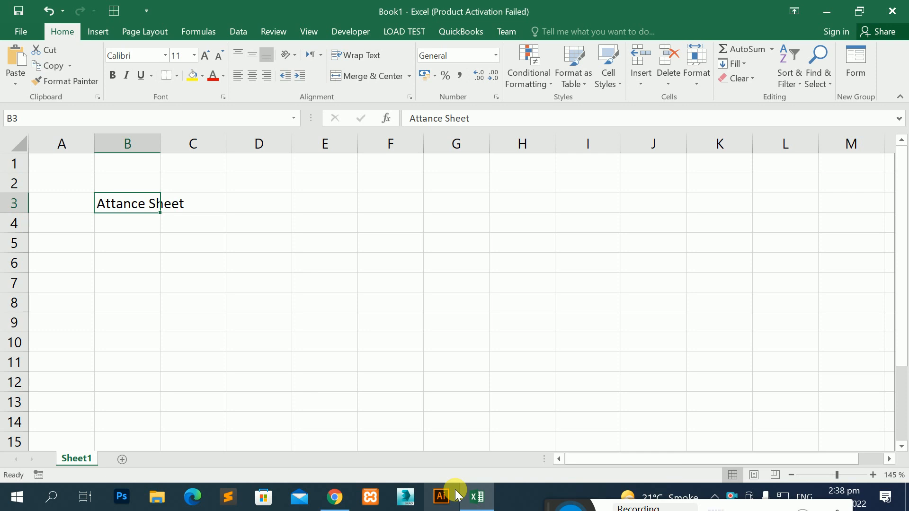
Delete the existing title text from cell B3.
left_click_drag(100, 186, 155, 219)
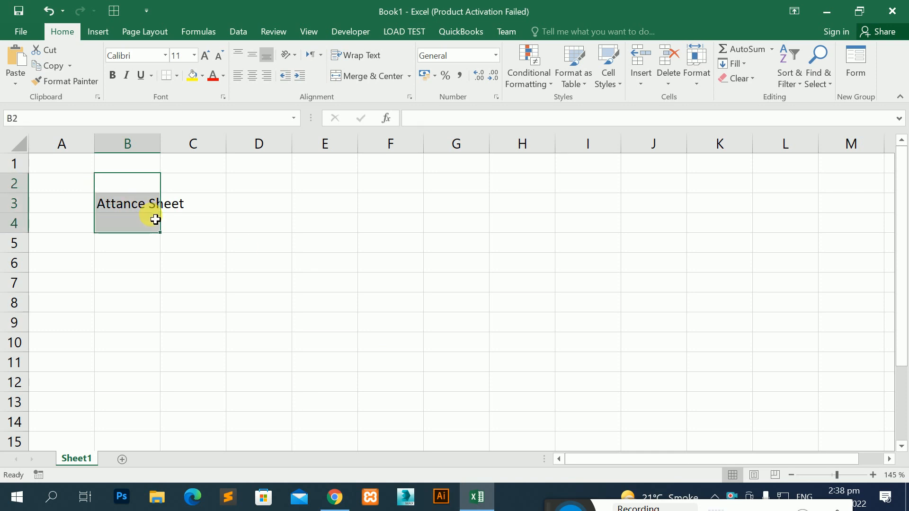
key("Delete")
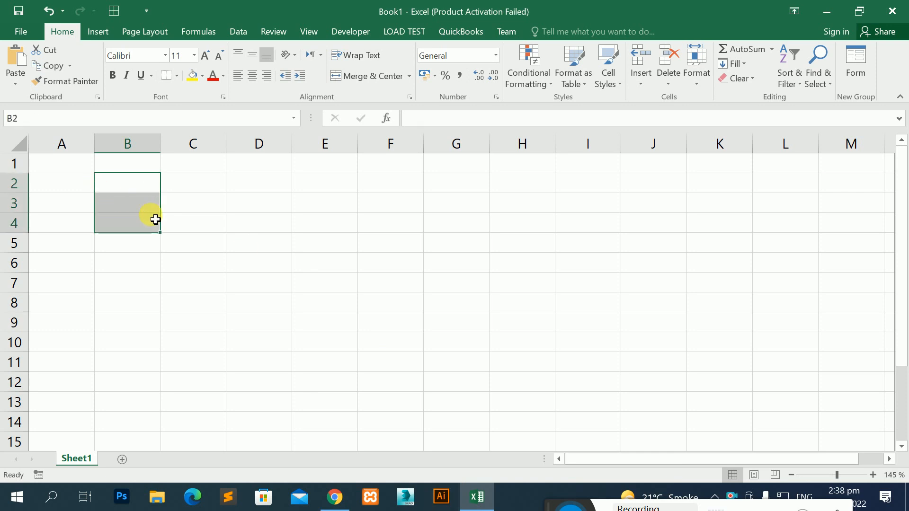
left_click(108, 203)
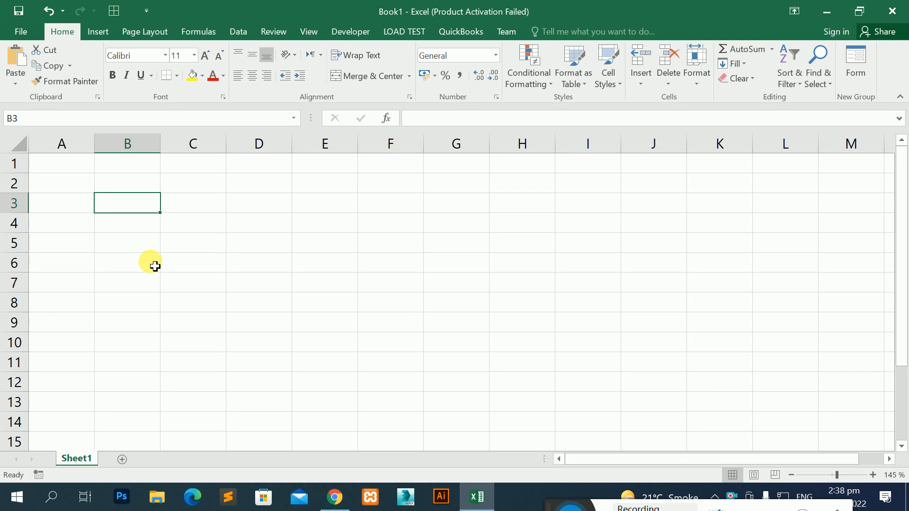
Enter the column headings S.NO in B5 and NAME OF STUDENTS in C5.
left_click(137, 242)
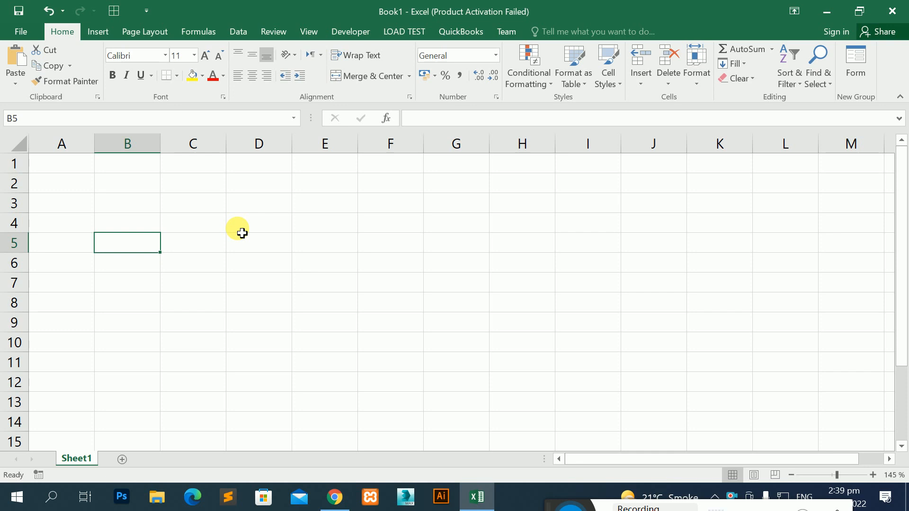
type("S.NO")
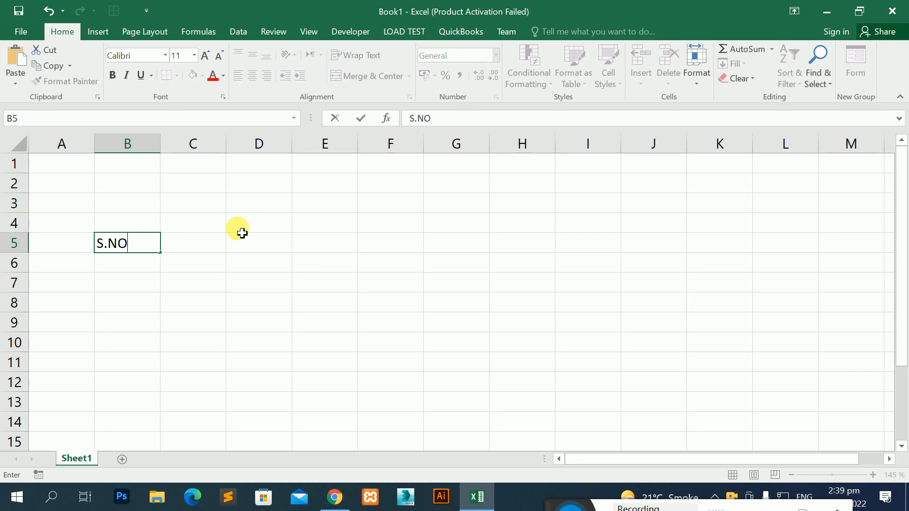
key("Tab")
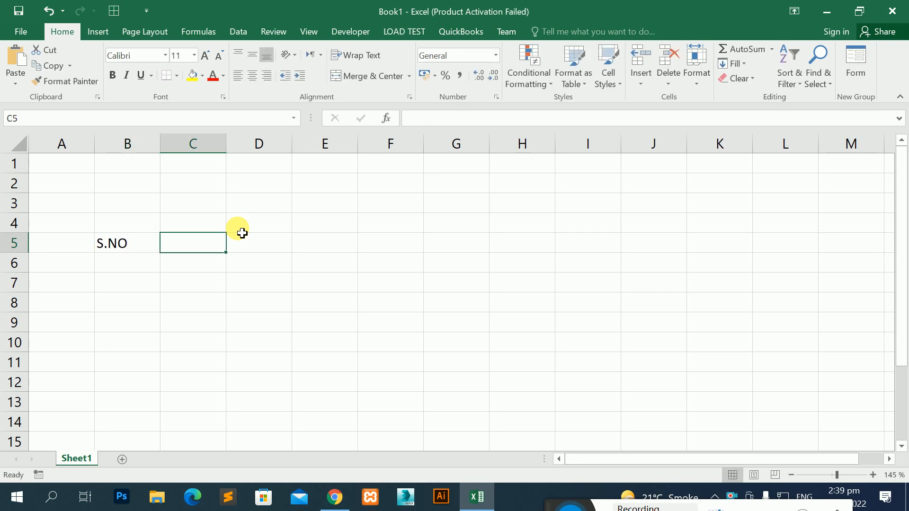
type("NAME ")
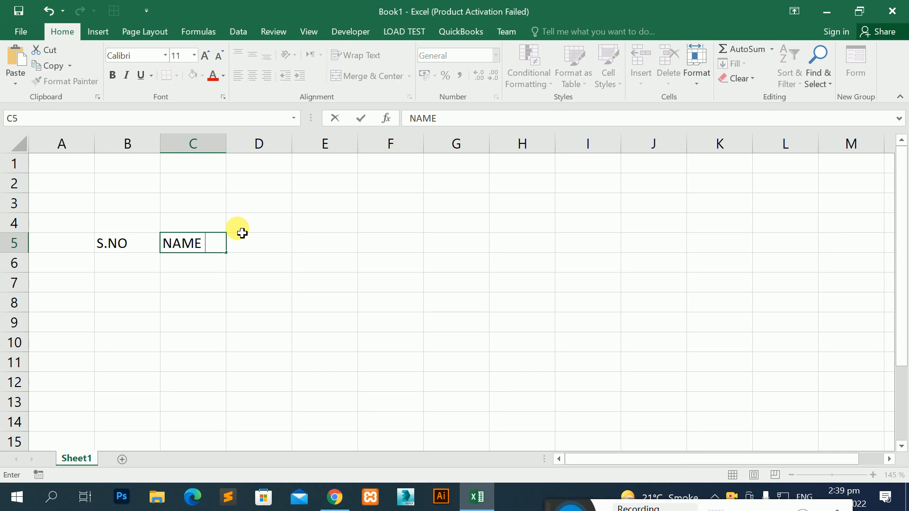
type("OF STUD")
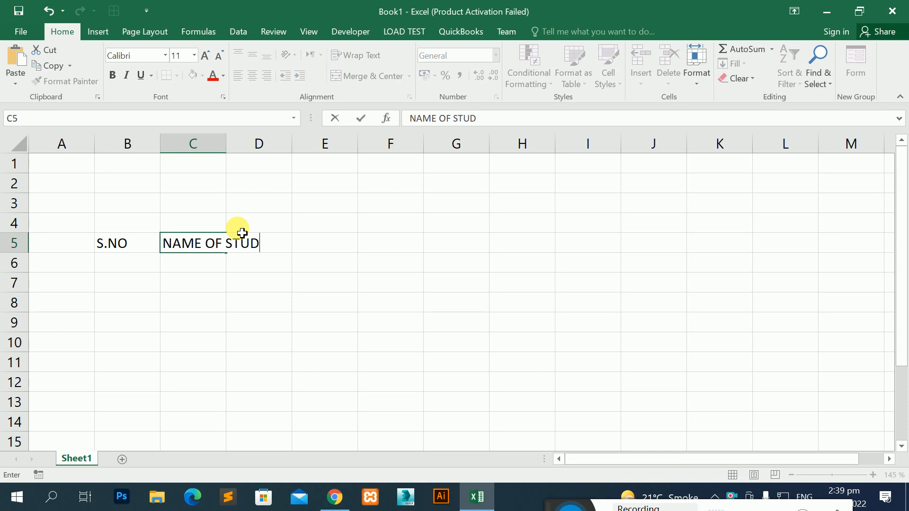
type("ENTS")
key("Tab")
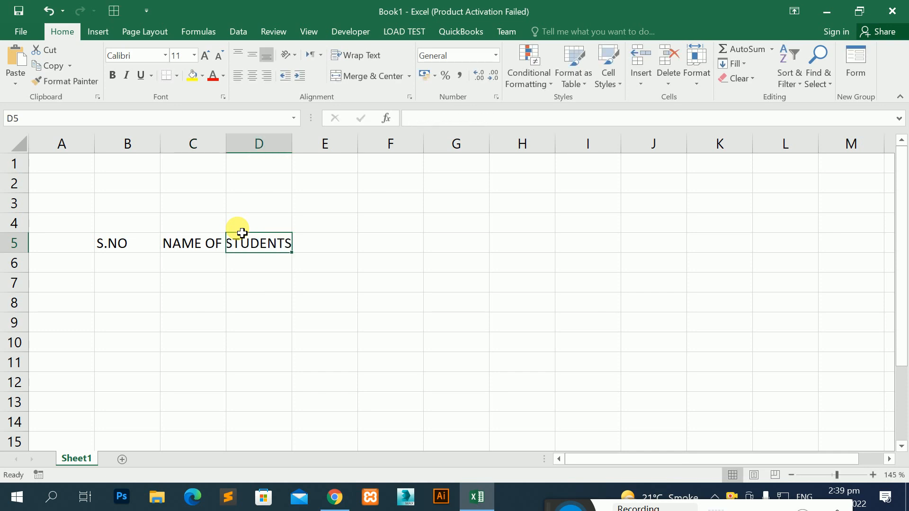
Continue the header row with FATHHER'S NAME in D5, CLASS in E5 and ROLL NO in F5.
type("FATH")
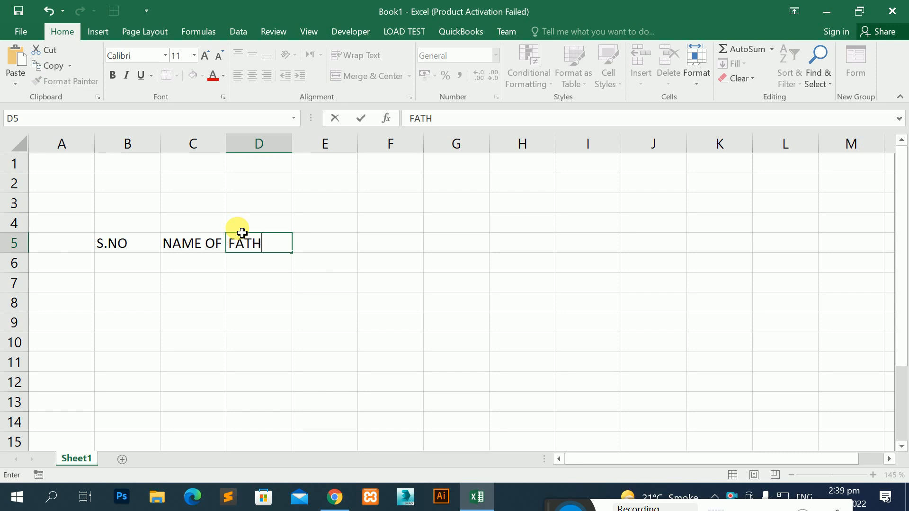
type("HER;'")
type("'S NAME")
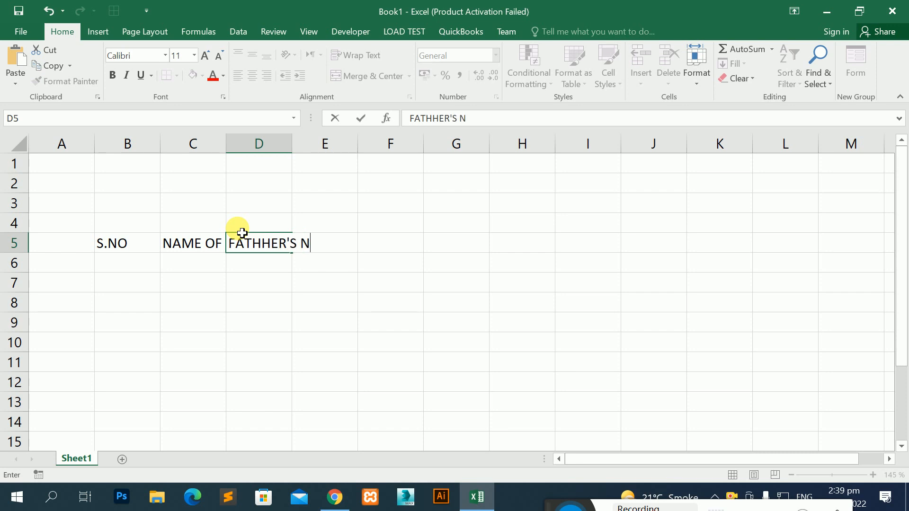
left_click(242, 233)
key("Tab")
type("CLASS")
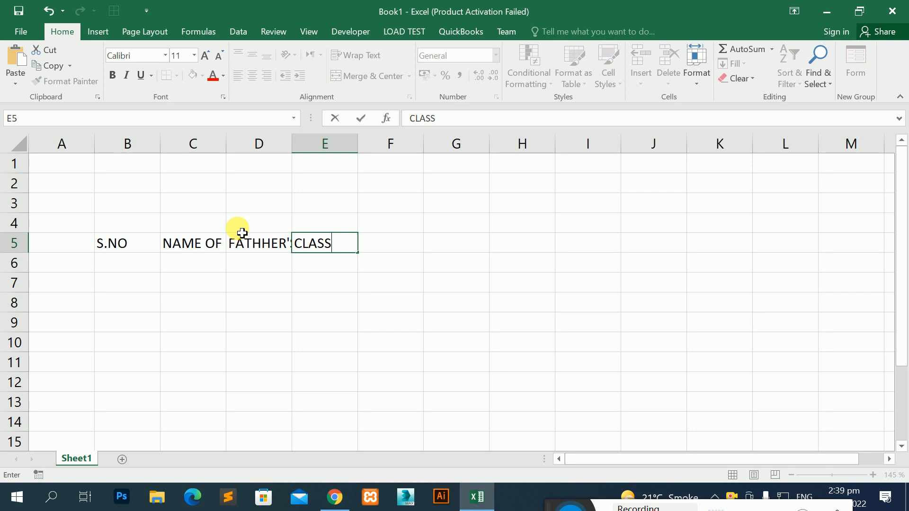
key("Tab")
type("ROLL NO")
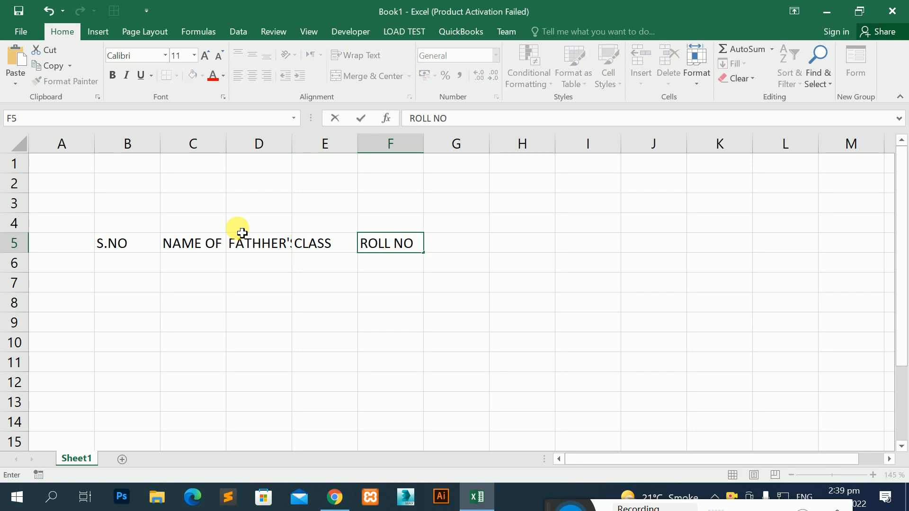
Fill the day numbers 1 to 31 as a series across row 5 from G5 to AK5.
key("Tab")
type("1")
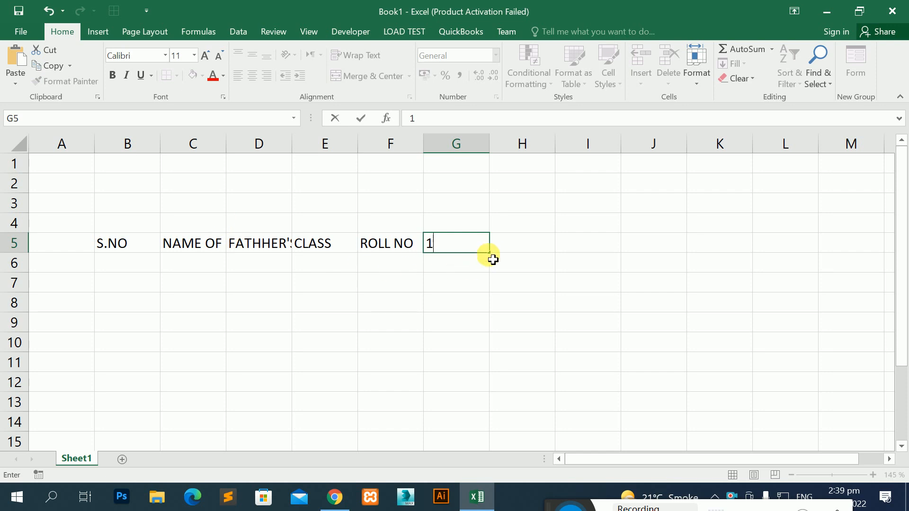
left_click_drag(493, 255, 161, 260)
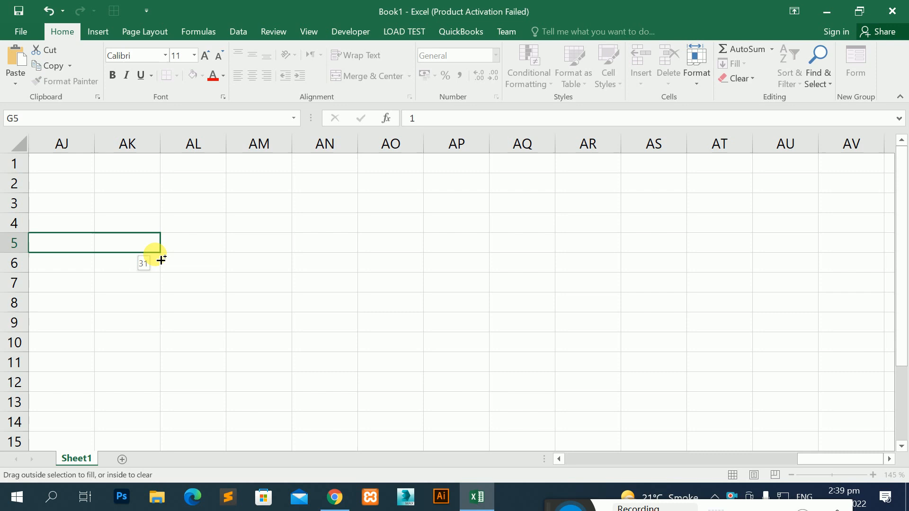
left_click_drag(161, 260, 162, 257)
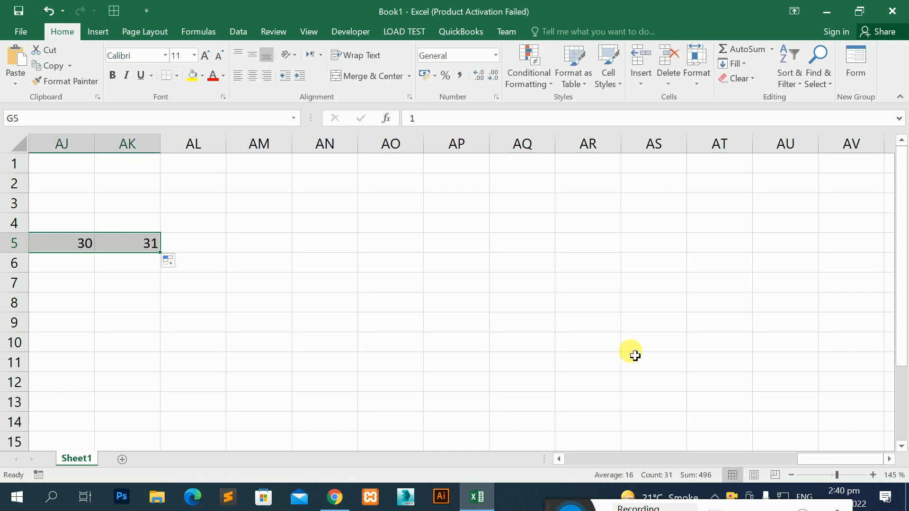
Enter the heading PRESENT in AL5, directly after day 31.
left_click_drag(813, 459, 672, 460)
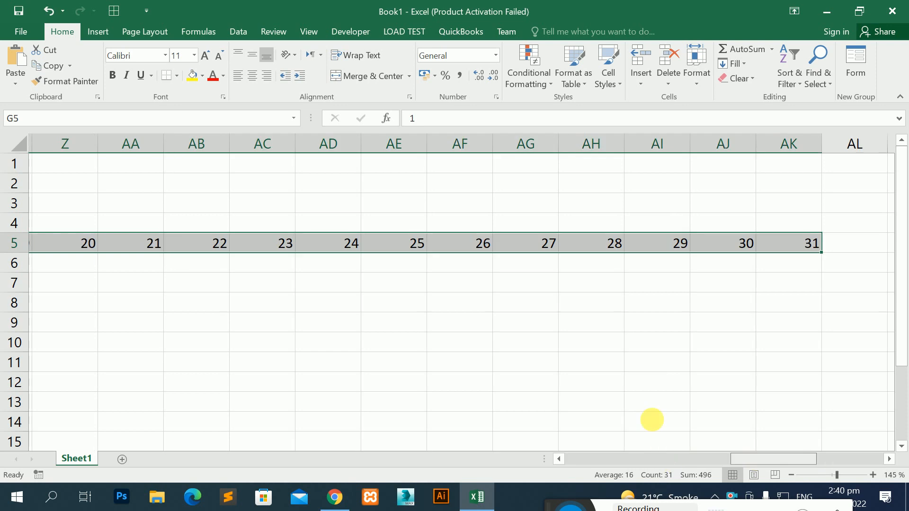
left_click(841, 259)
key("Up")
key("End")
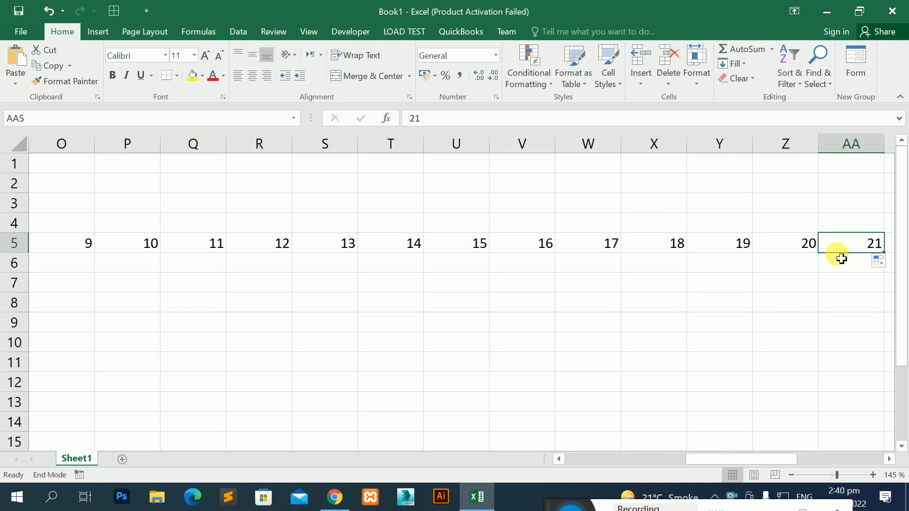
key("Right")
key("Right")
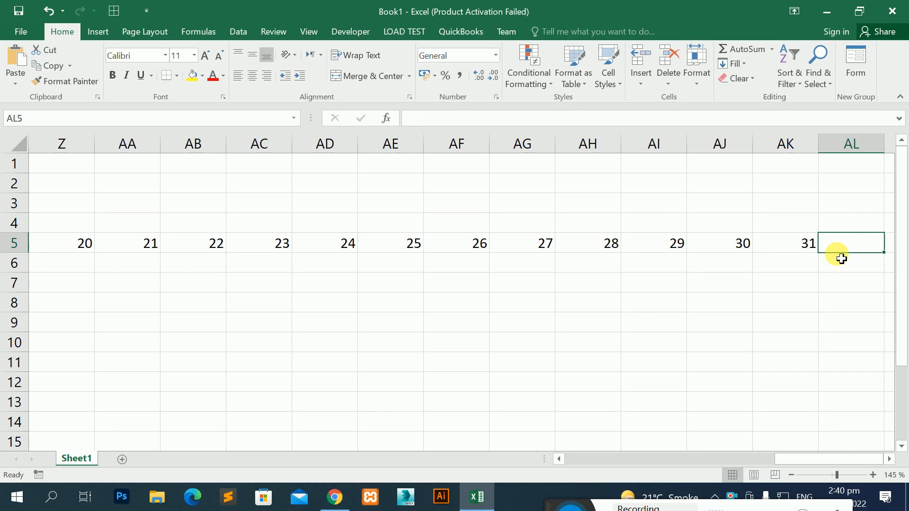
type("PRESNE")
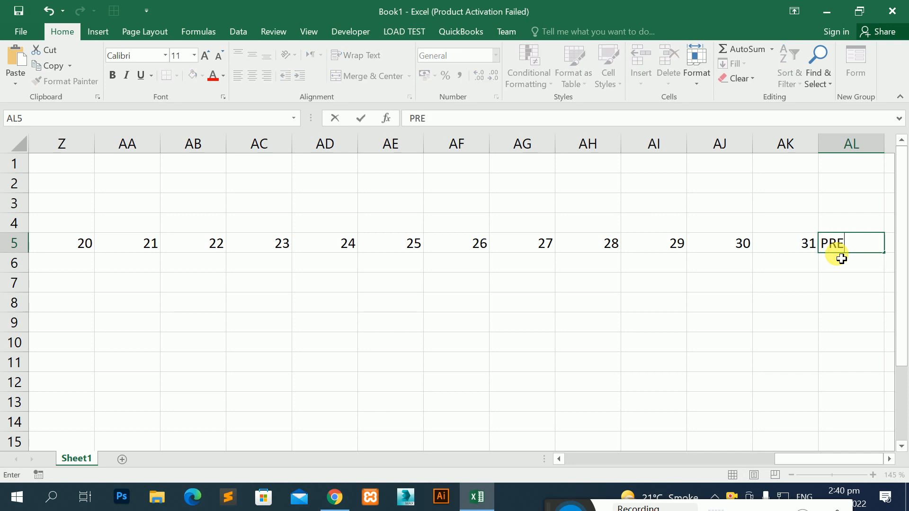
key("BackSpace")
key("BackSpace")
type("ENT")
key("ctrl+Return")
Add the headings ABSENT in AM5, LEAVE in AN5 and %AGE in AO5.
key("Right")
type("ABSENT")
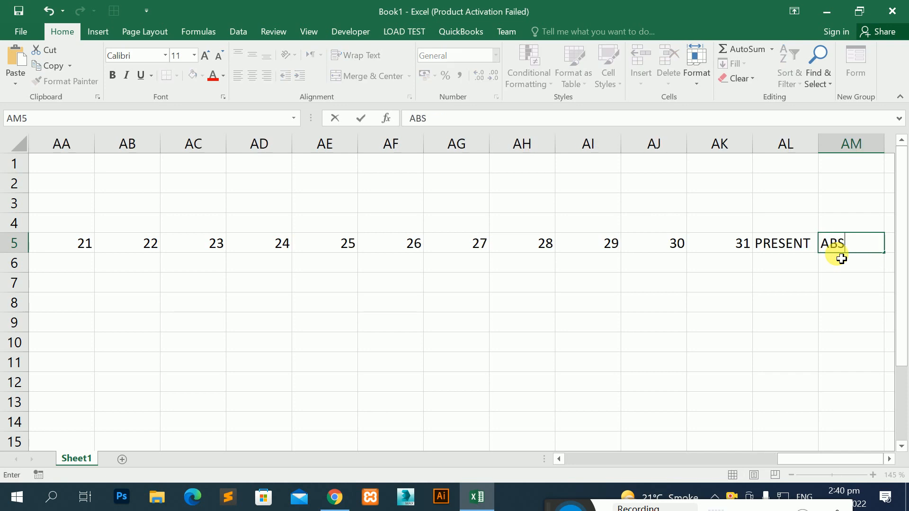
key("ctrl+Return")
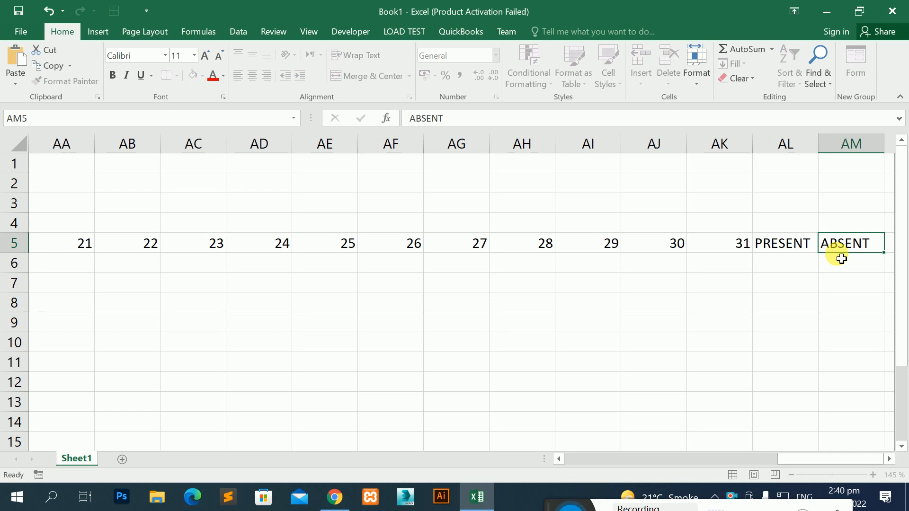
key("Right")
type("LEAVE")
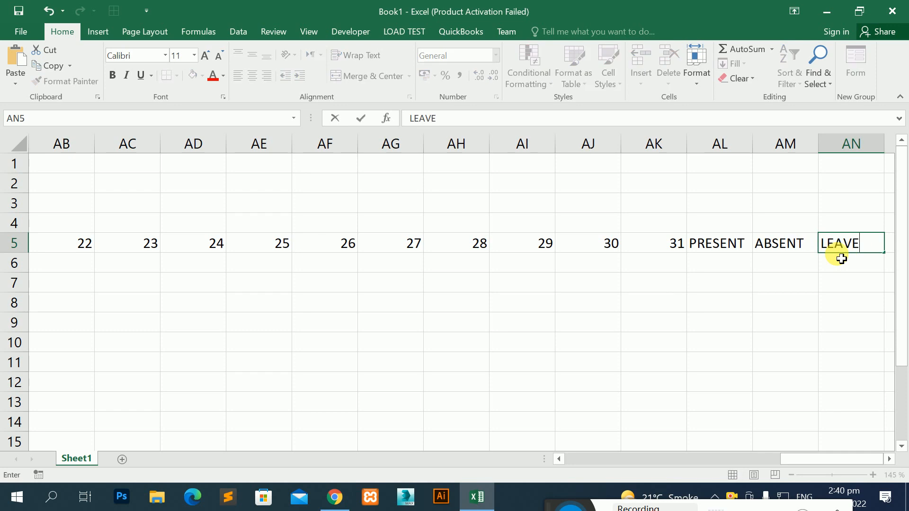
key("ctrl+Return")
key("Right")
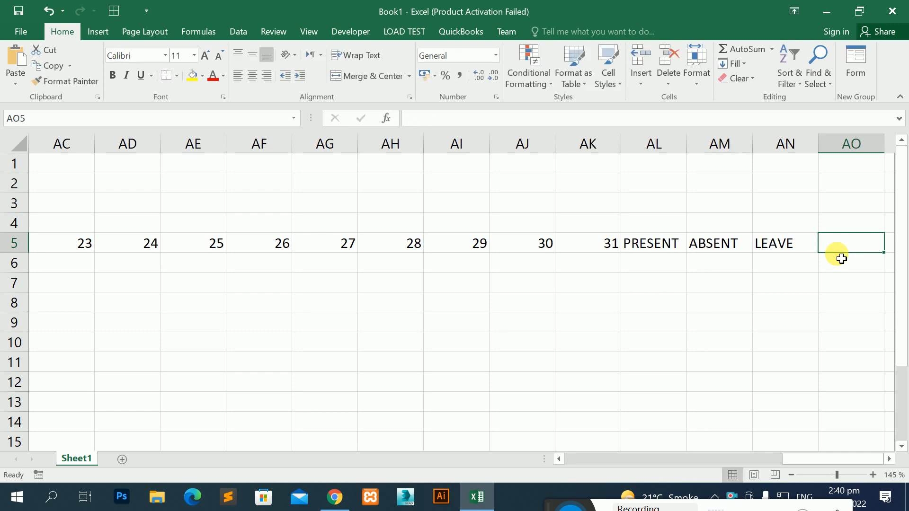
type("%AGE")
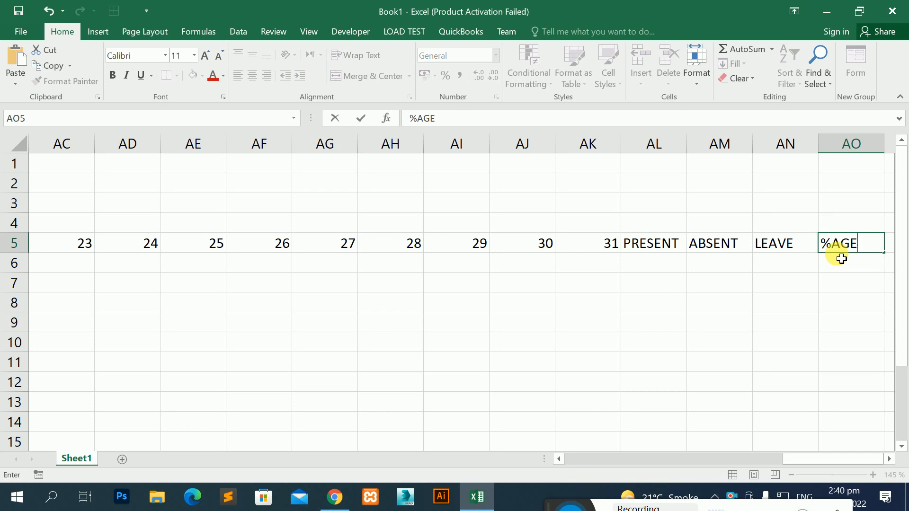
Enter the heading REMARKS in AP5 as the last column of the header row.
key("Right")
type("REAM")
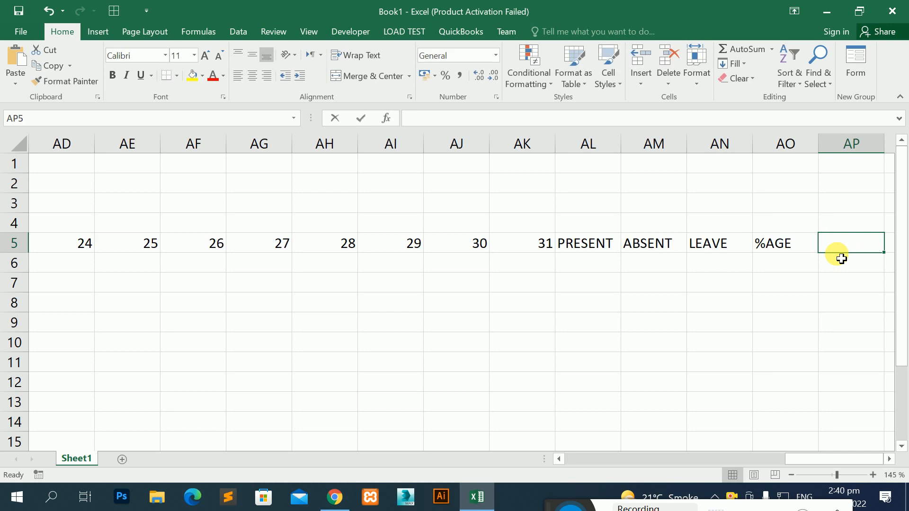
type("RKS")
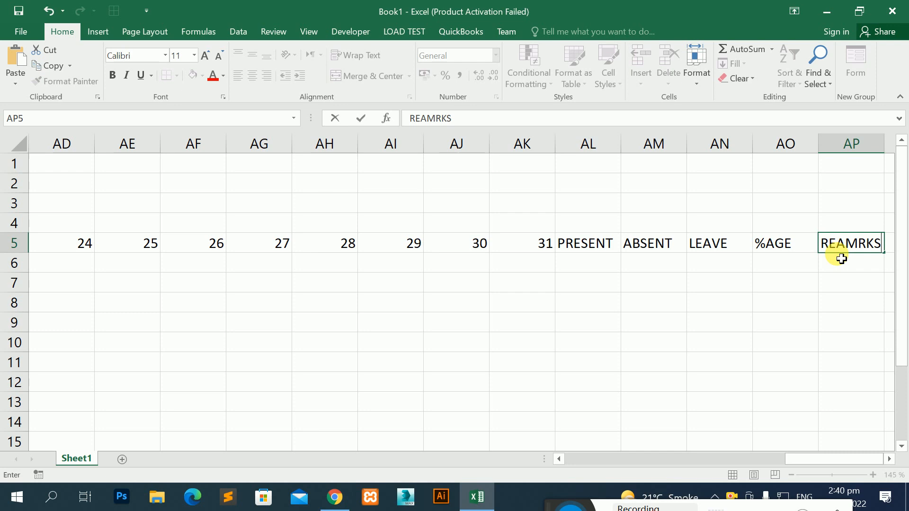
key("BackSpace")
key("BackSpace")
key("BackSpace")
key("BackSpace")
key("BackSpace")
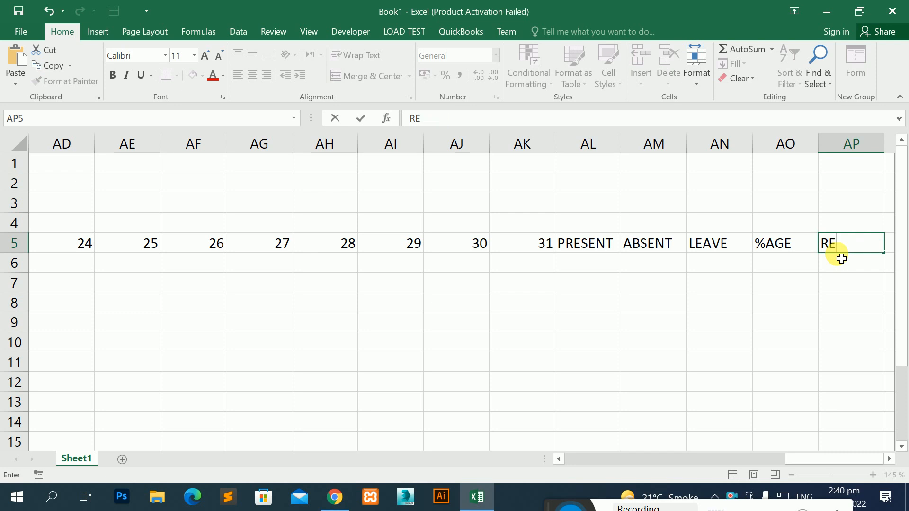
type("MARKS")
key("Return")
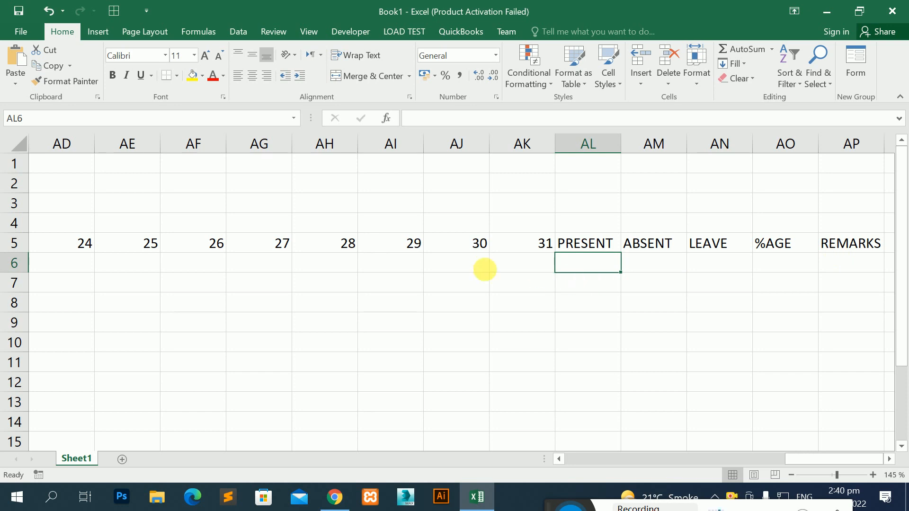
scroll(489, 270, "down", 3, "ctrl")
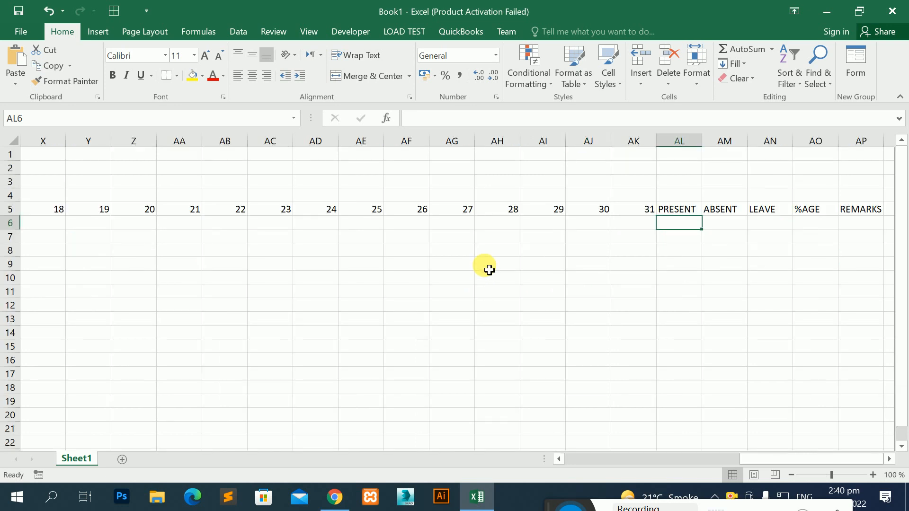
left_click_drag(179, 154, 205, 360)
left_click_drag(240, 168, 248, 312)
left_click_drag(278, 197, 290, 323)
left_click_drag(315, 168, 326, 297)
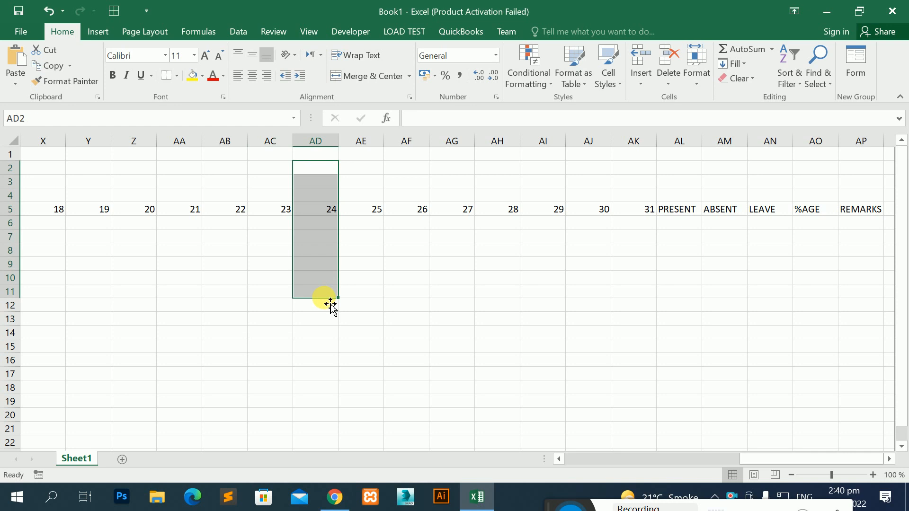
AutoFit the column widths to the header row cells from B5 to AP5.
left_click_drag(854, 209, 762, 209)
left_click_drag(591, 209, 97, 218)
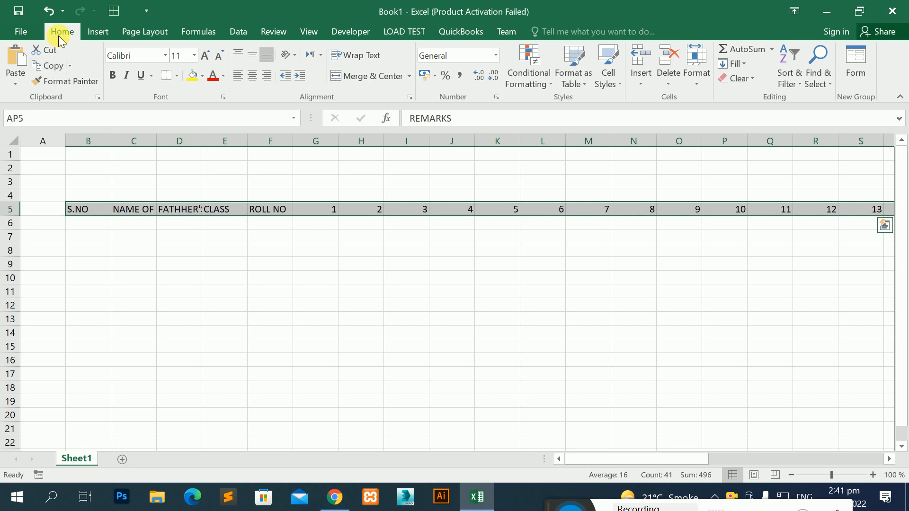
left_click(693, 83)
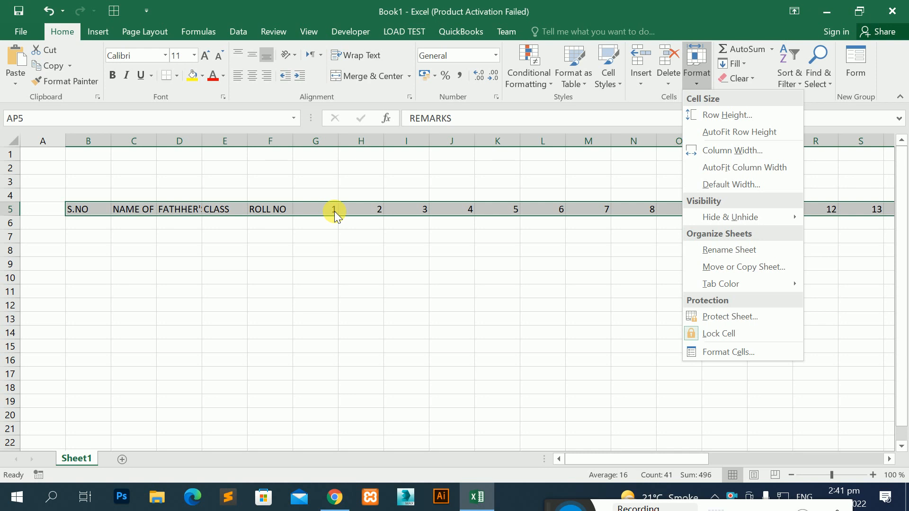
left_click(733, 169)
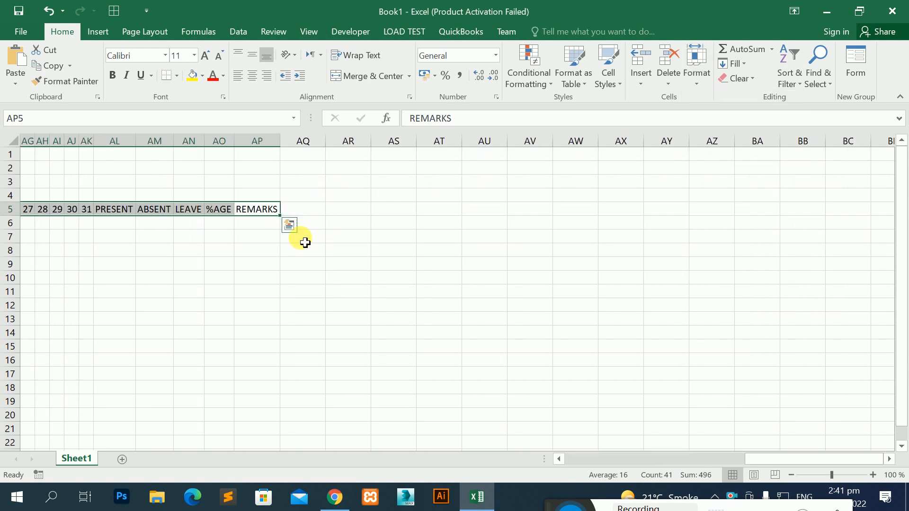
left_click_drag(777, 457, 625, 457)
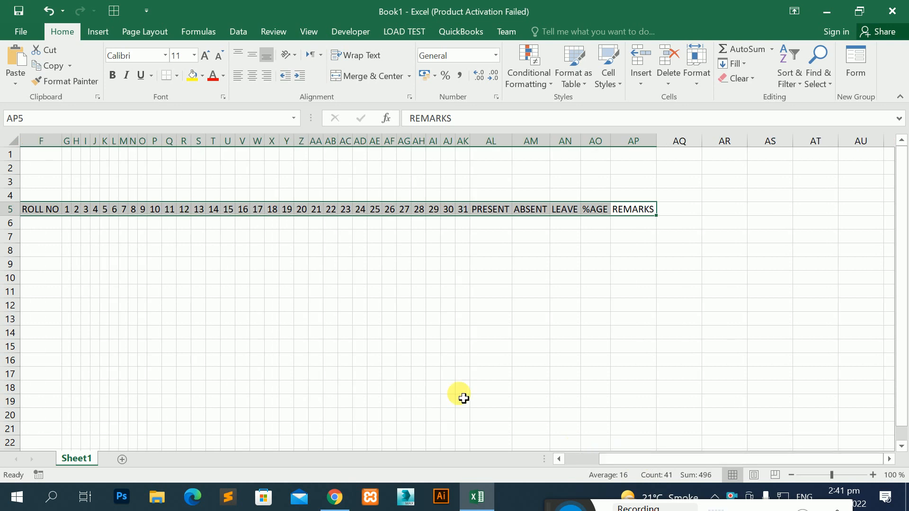
Merge and center the range B1:AP4 above the headers and enter the title ATTANDANCE SHEET in bold.
left_click_drag(577, 459, 545, 457)
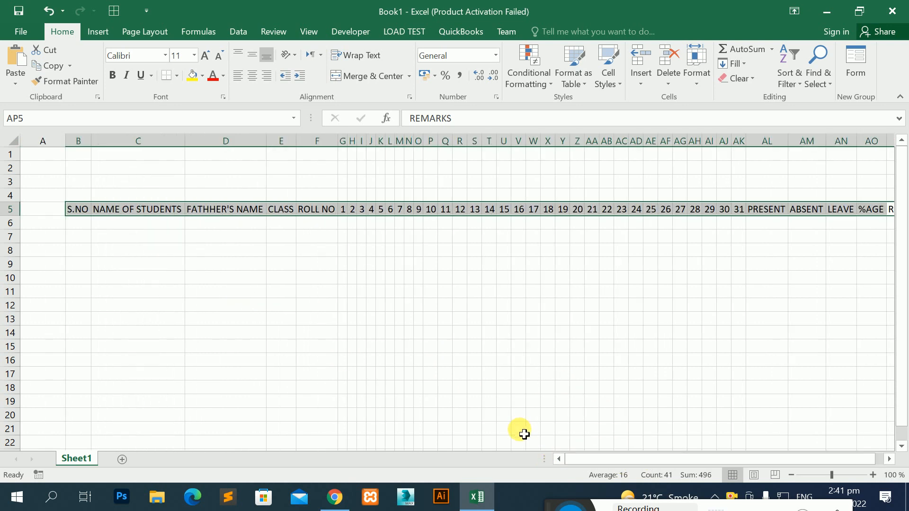
left_click_drag(81, 154, 756, 194)
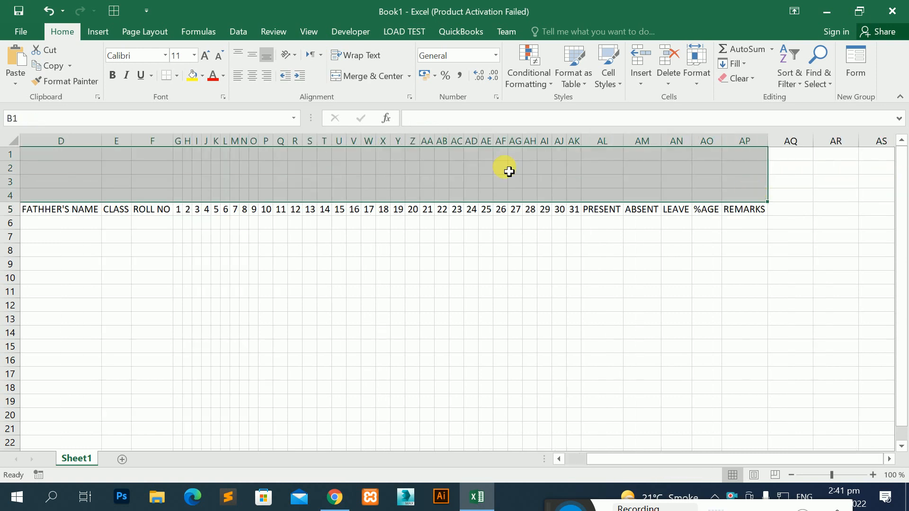
left_click(361, 77)
type("ATTANDANCE SHEET")
key("Return")
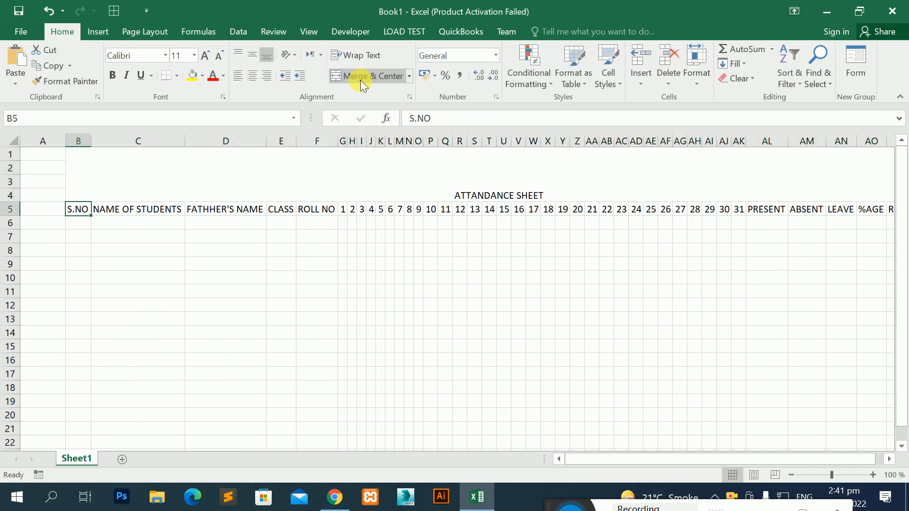
key("Up")
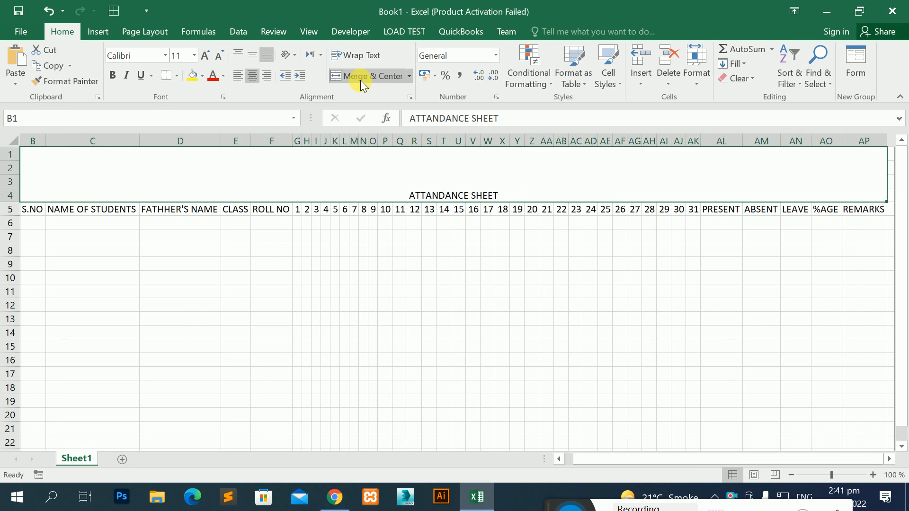
key("ctrl+b")
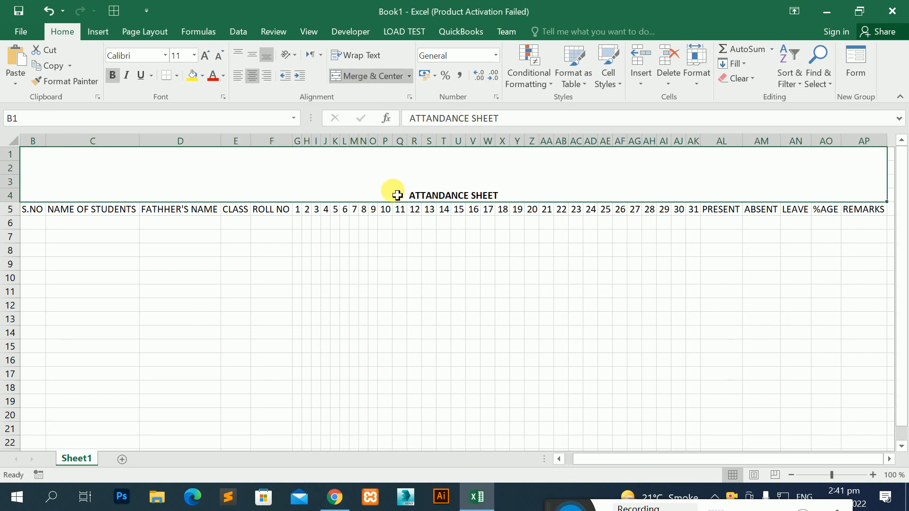
Start the serial numbers with 1 in B6 and the formula =B6+1 in B7.
scroll(371, 195, "up", 3)
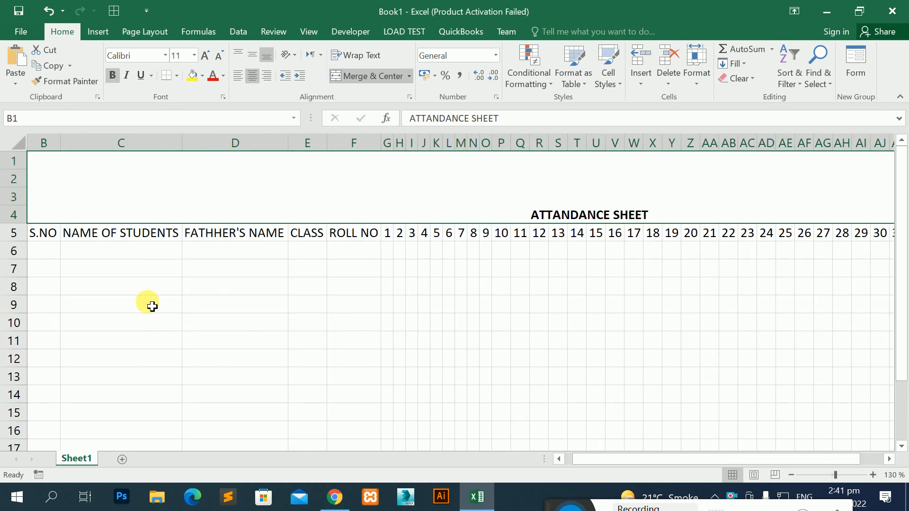
left_click(53, 252)
type("1")
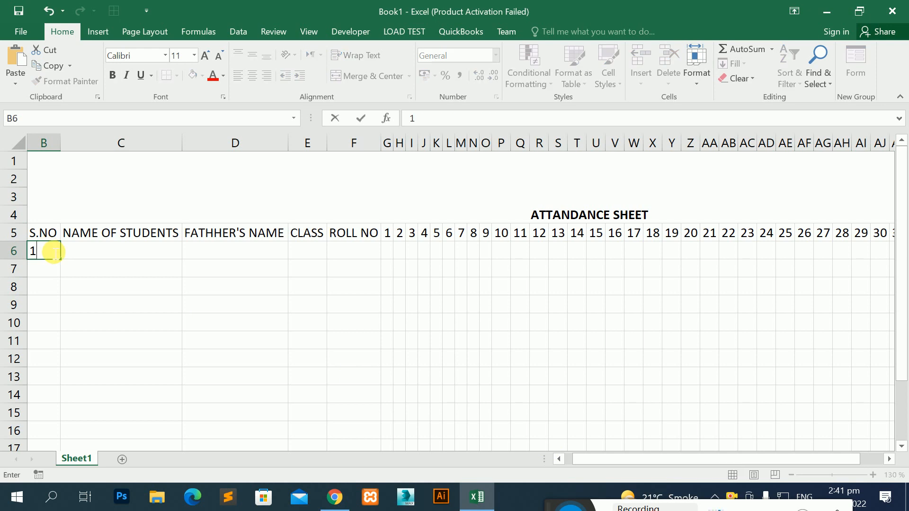
key("Return")
type("2")
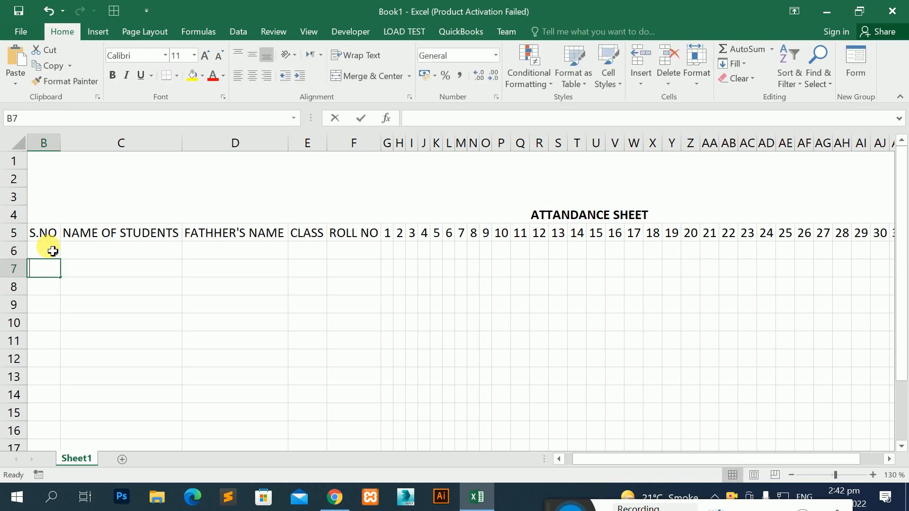
type("=")
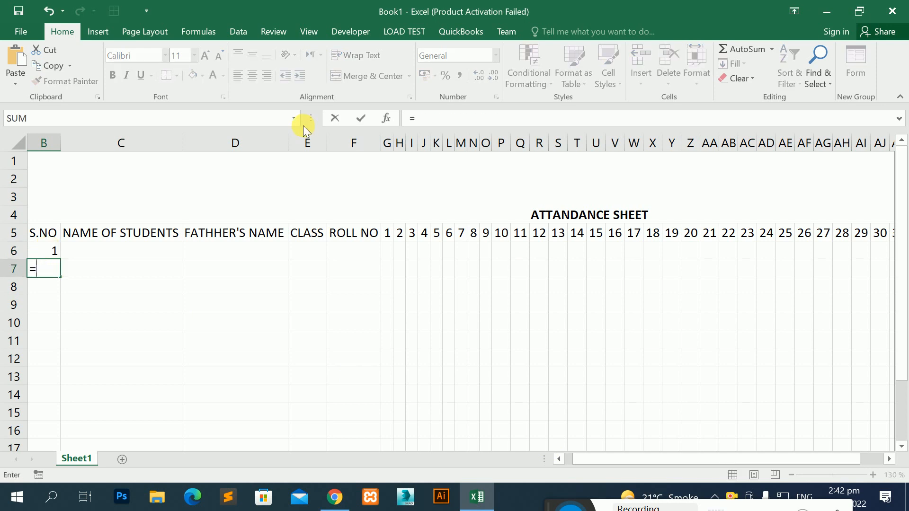
left_click(51, 259)
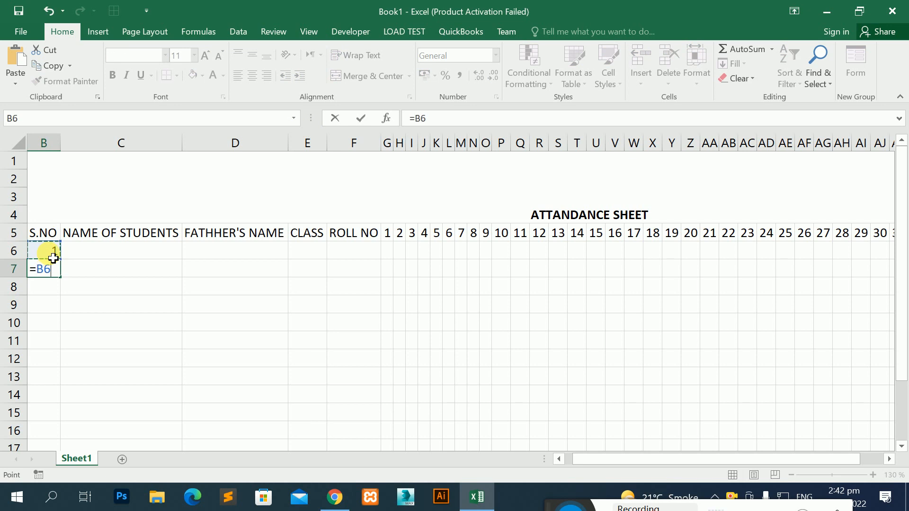
type("+1")
key("Return")
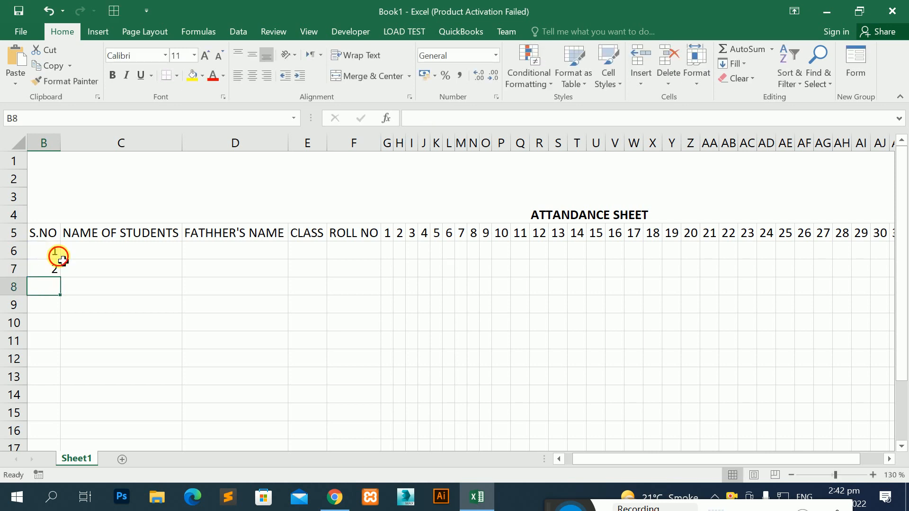
Fill the serial number formula from B7 down to B10.
left_click(54, 256)
left_click(55, 272)
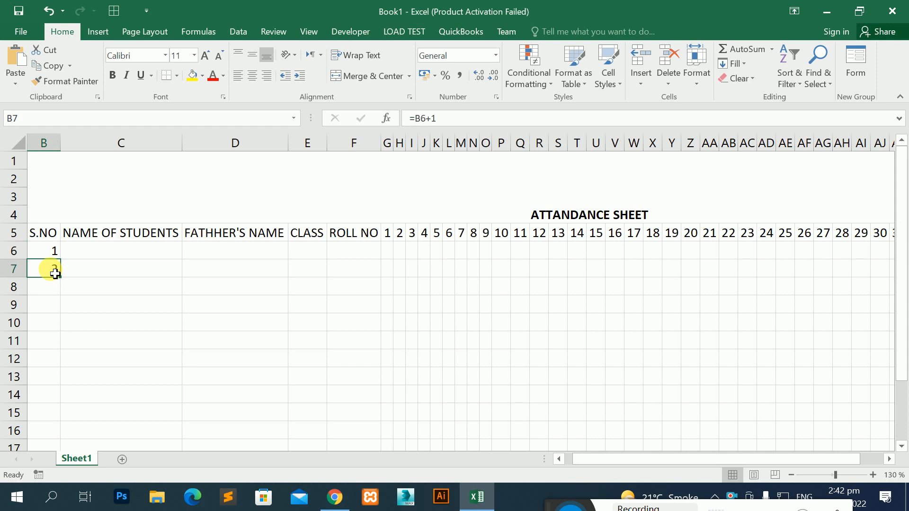
key("shift+Down")
key("shift+Down")
key("shift+Down")
key("shift+Down")
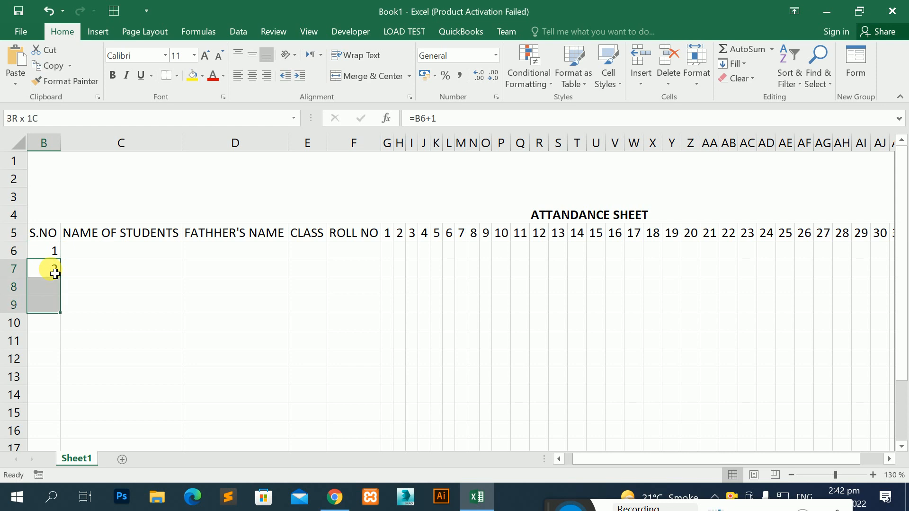
key("shift+Up")
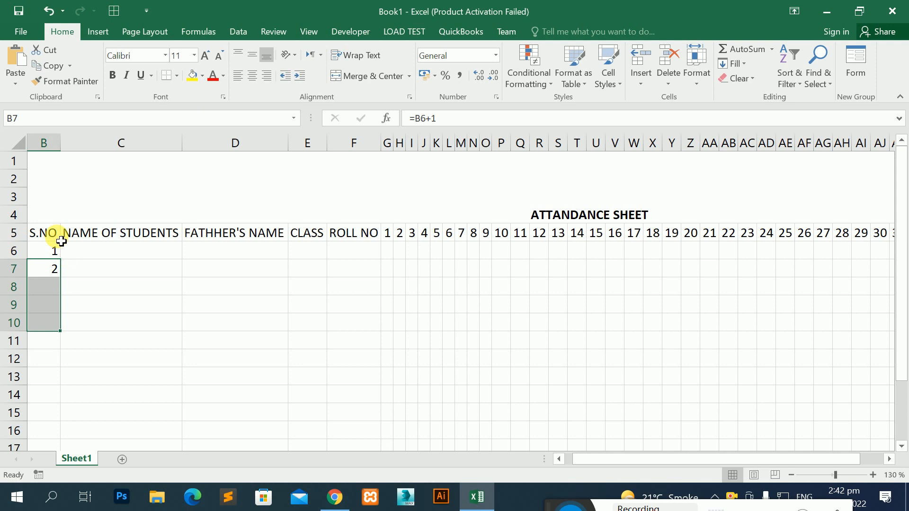
key("ctrl+d")
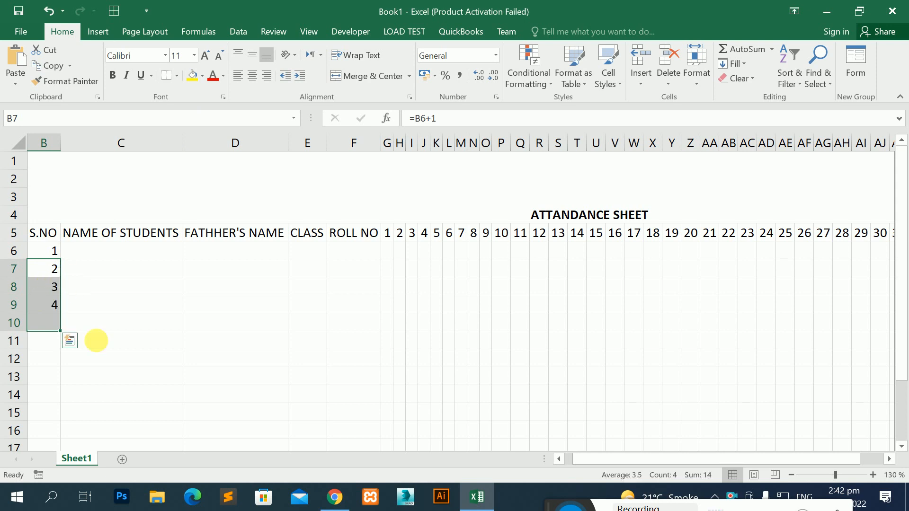
Enter the note CTRL+D FOR DUPLIACTE in C12 below the student rows.
left_click(122, 356)
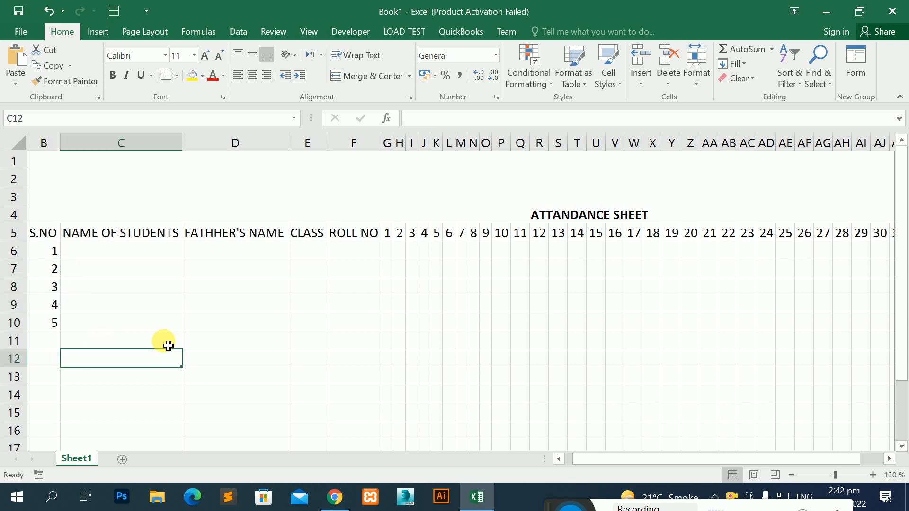
type("CTRL+")
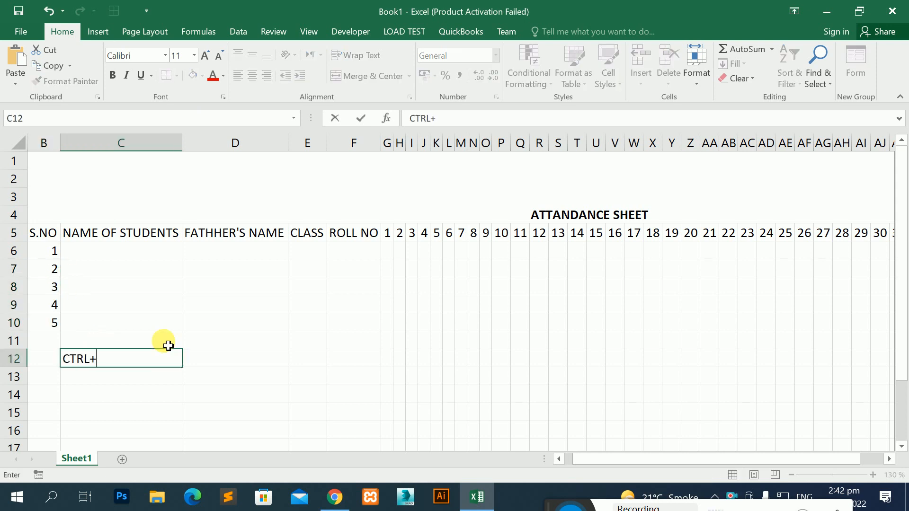
type("D FOR ")
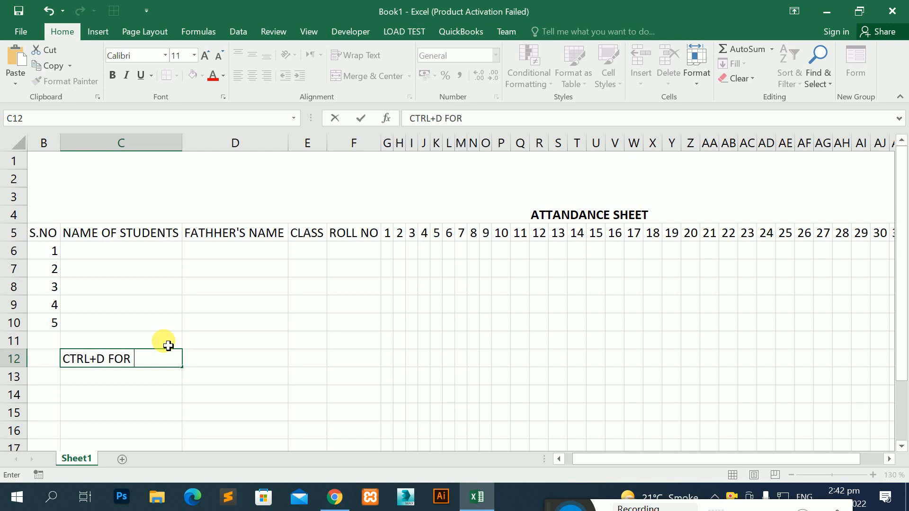
type("DUPLIACTE")
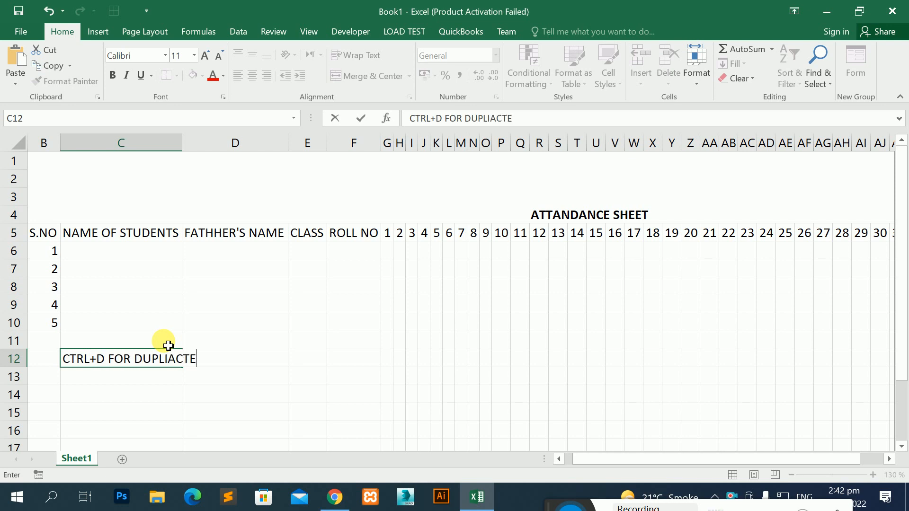
left_click(98, 374)
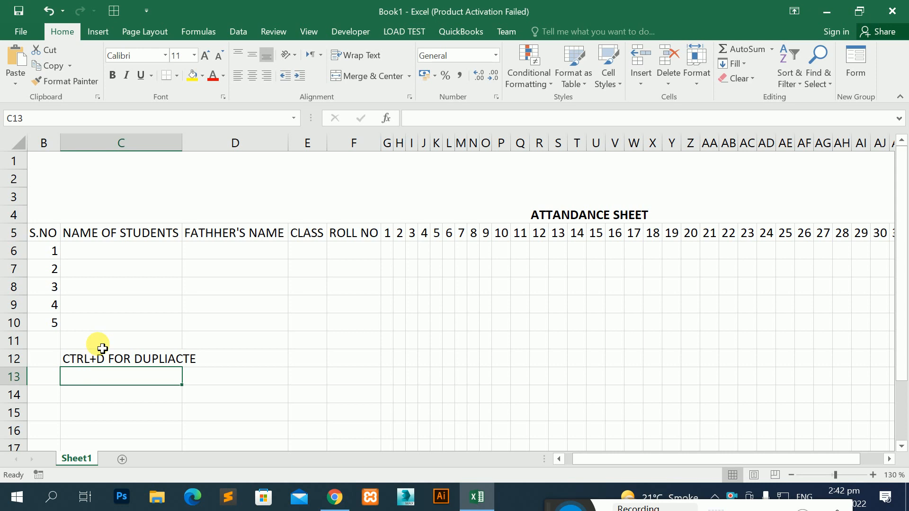
Enter the names of the five students in C6 to C10.
left_click(118, 244)
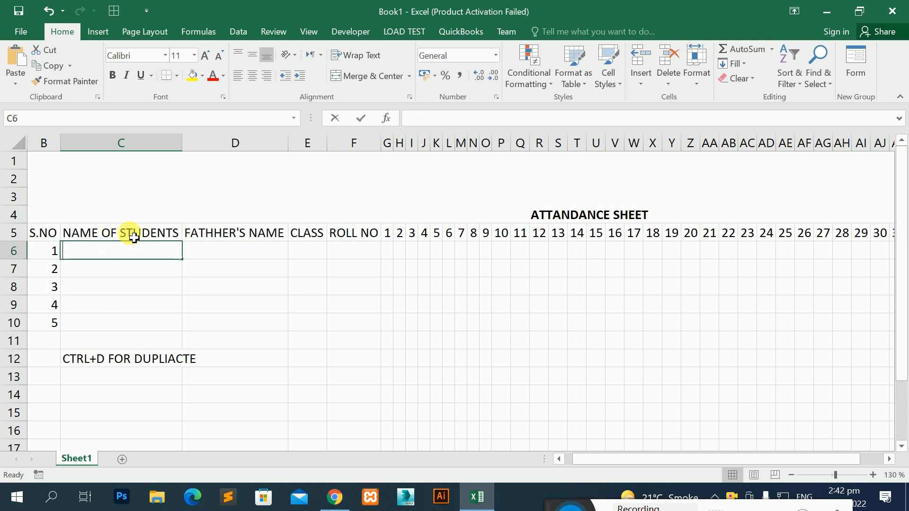
type("ASAD")
key("Return")
type("ALI")
key("Return")
type("KLAM")
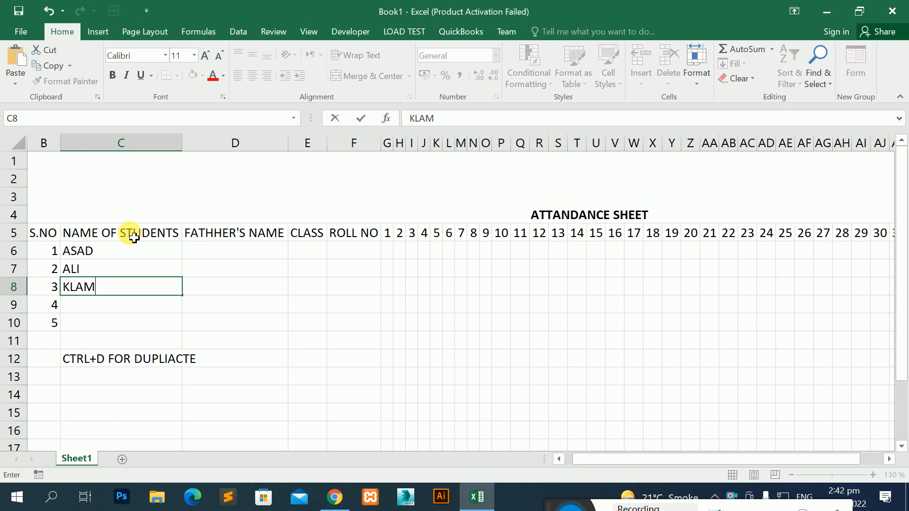
key("BackSpace")
key("BackSpace")
type("AMRAN")
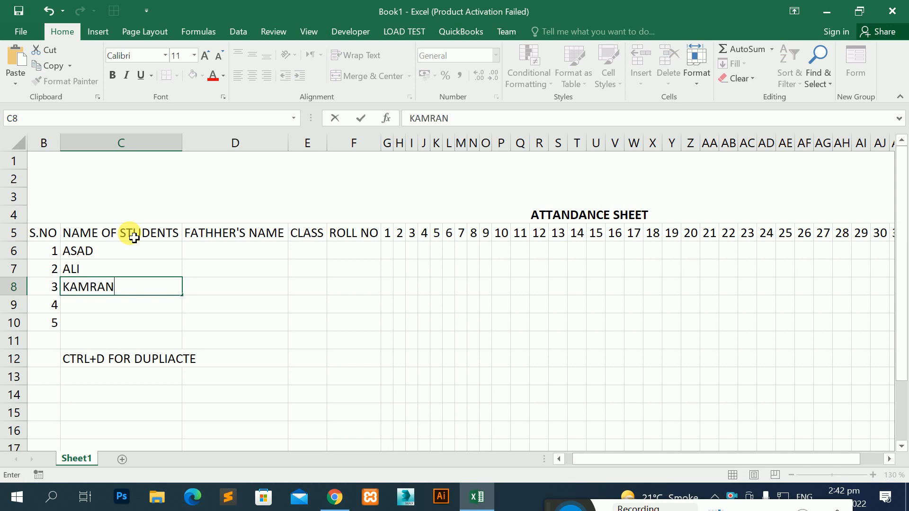
key("Return")
type("NOMAN")
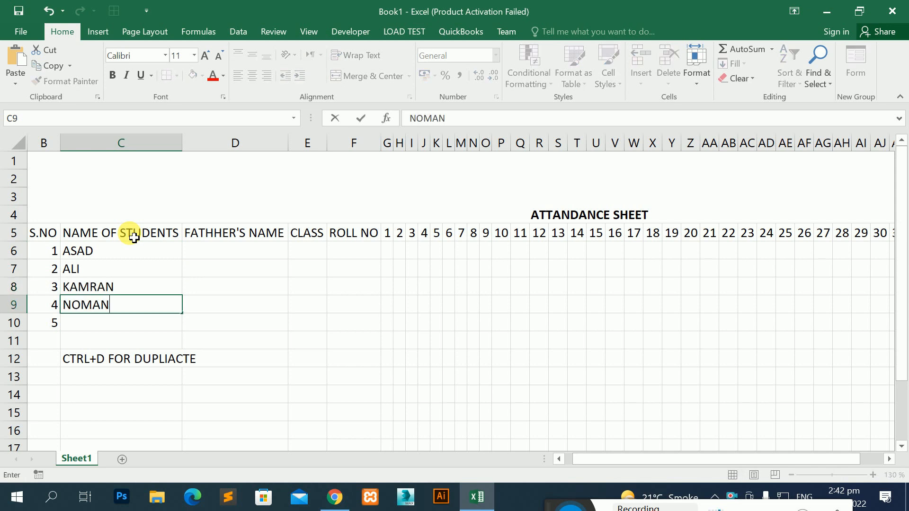
key("Return")
type("QASIM")
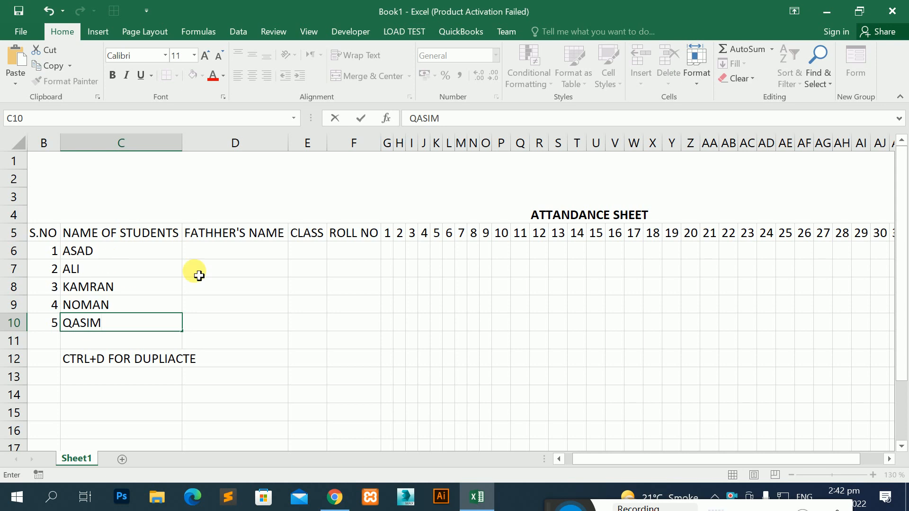
Enter the father's name for each of the five students in D6 to D10.
left_click(214, 259)
type("A")
key("BackSpace")
type("WAS")
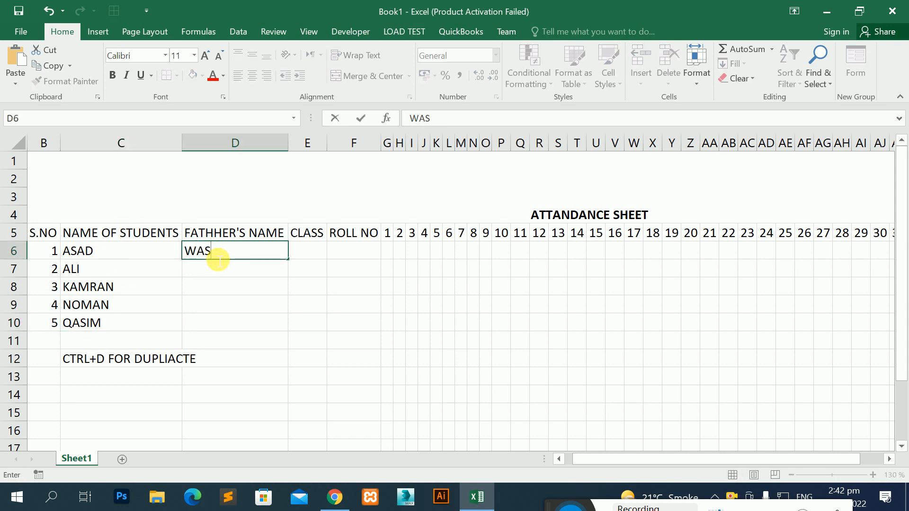
type("EEM")
key("Return")
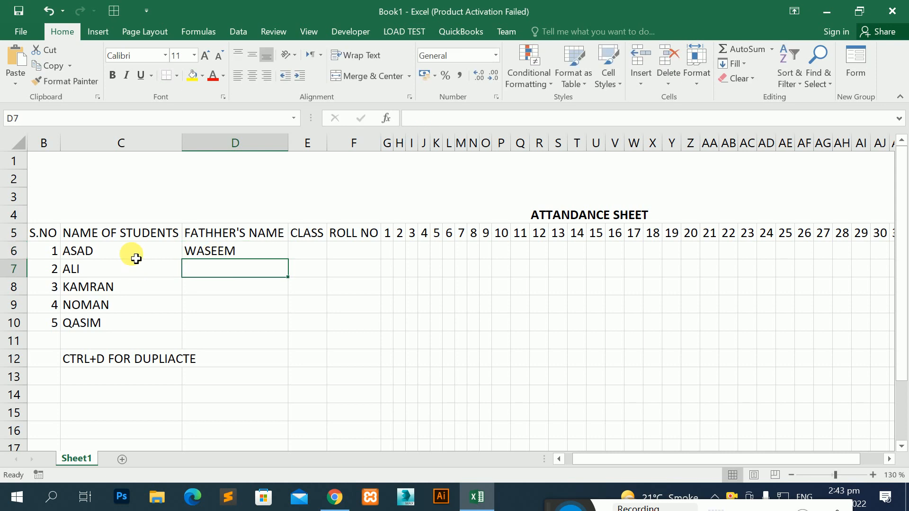
type("KAREEM")
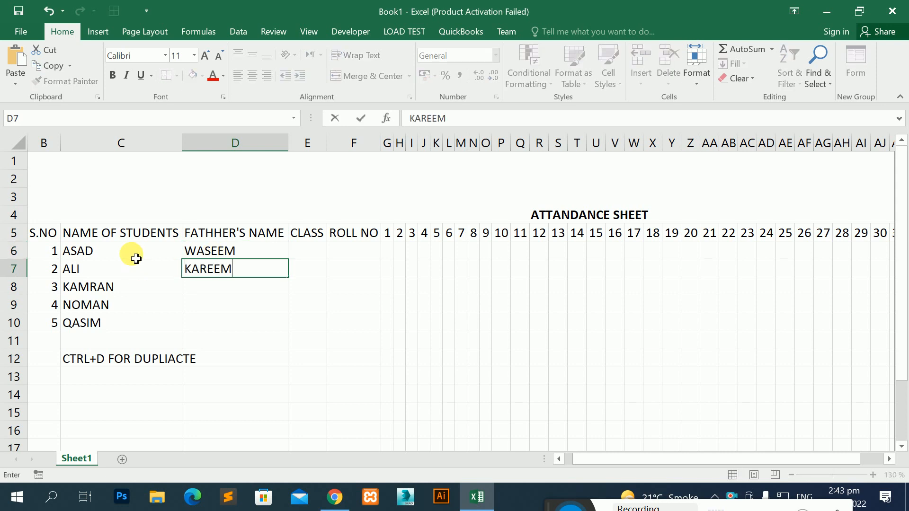
key("Return")
type("SALMAN")
key("Return")
type("SALEEM")
key("Return")
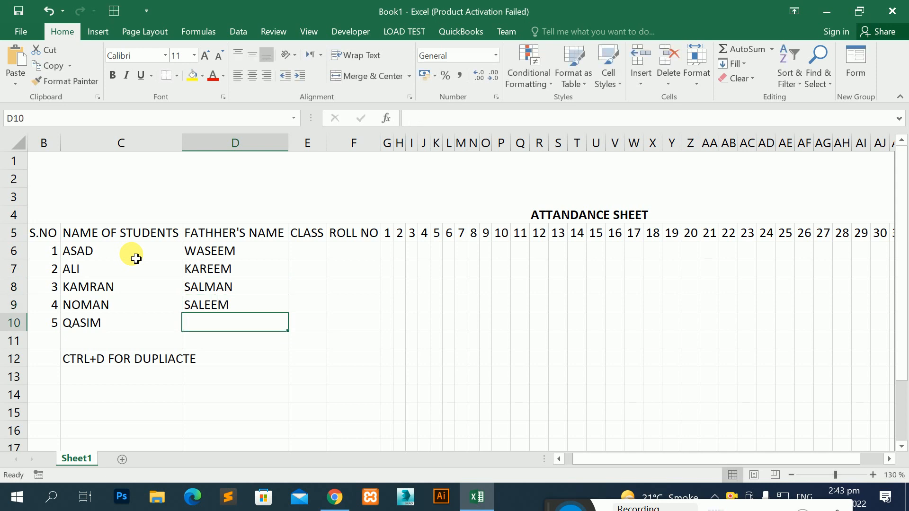
type("CHAND")
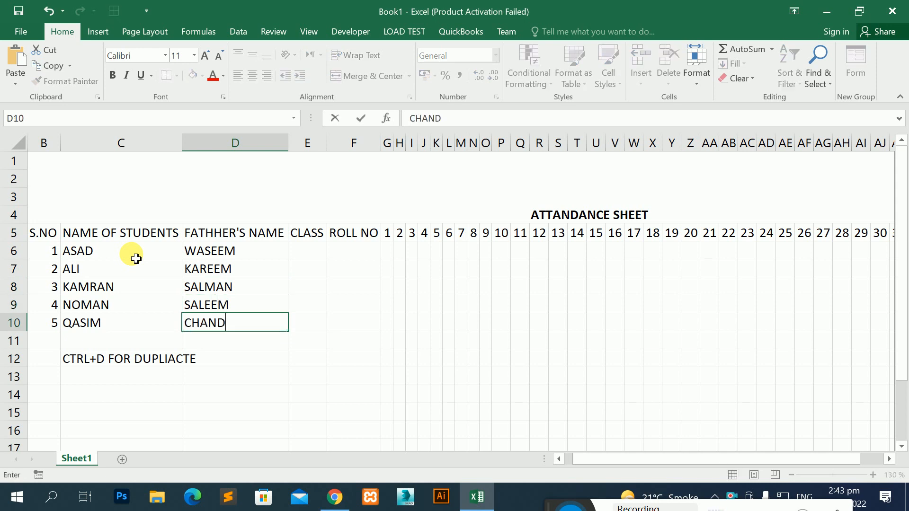
left_click_drag(113, 234, 112, 323)
left_click_drag(223, 232, 234, 323)
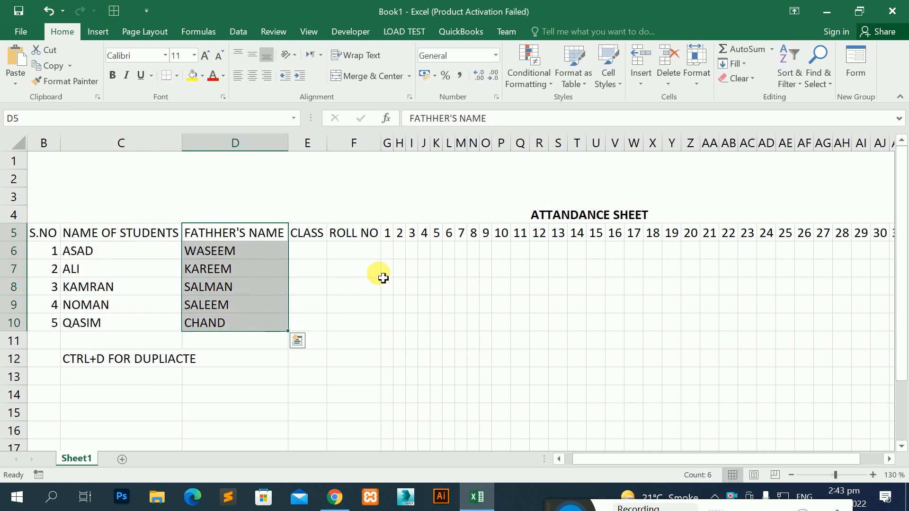
Enter class X for the first student in E6 and fill it down to E10.
left_click(327, 240)
left_click(316, 258)
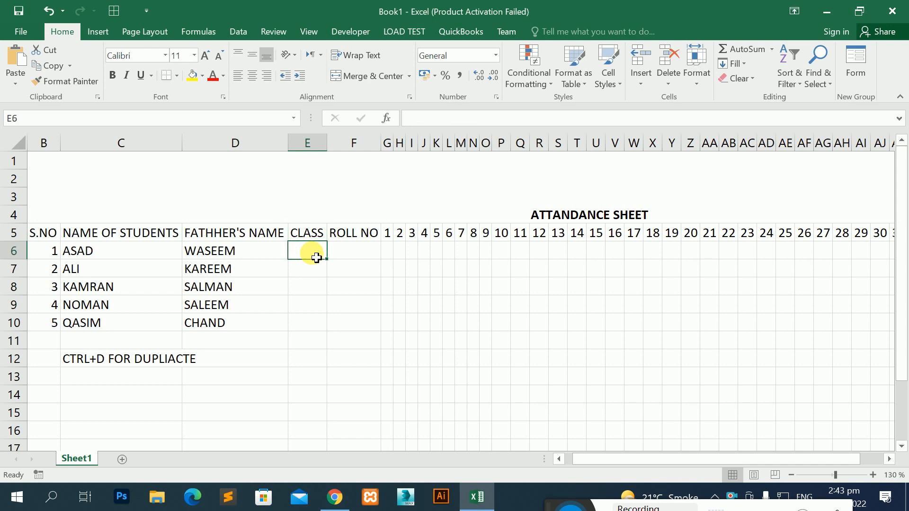
type("X")
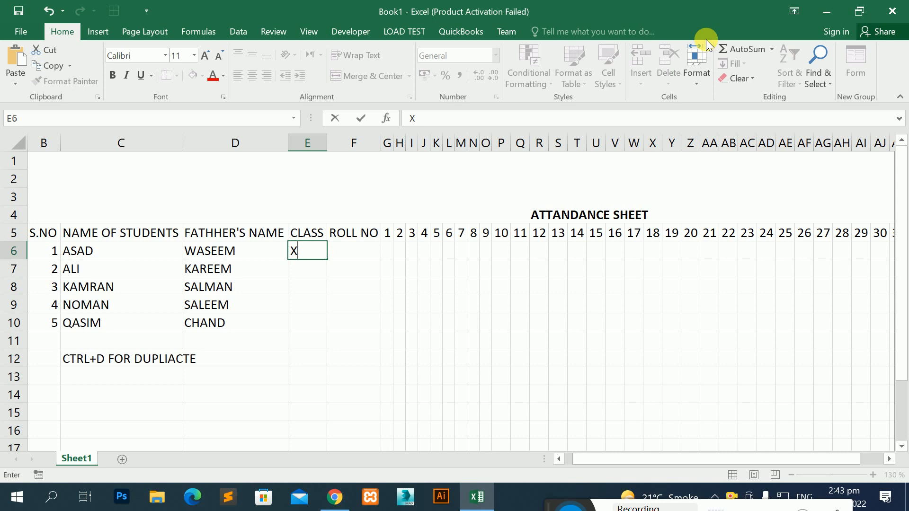
key("ctrl+Return")
key("shift+Down")
key("shift+Down")
key("shift+Down")
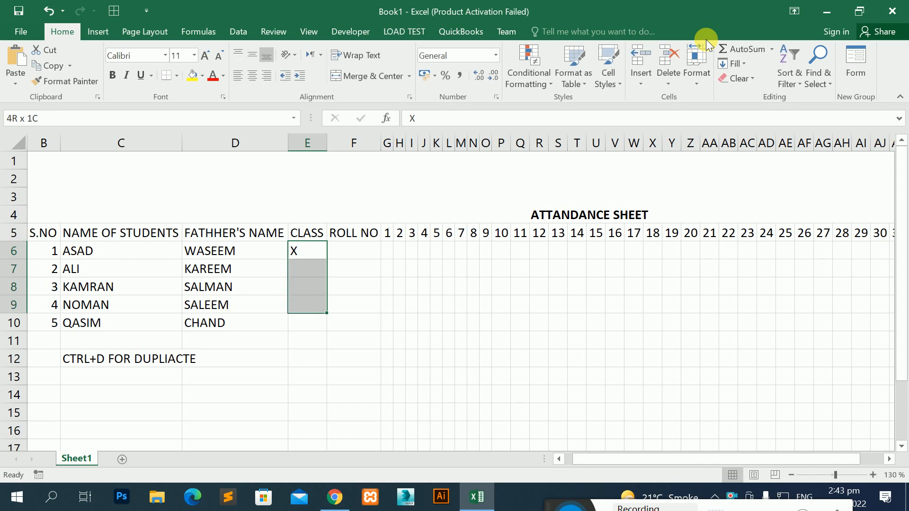
key("shift+Down")
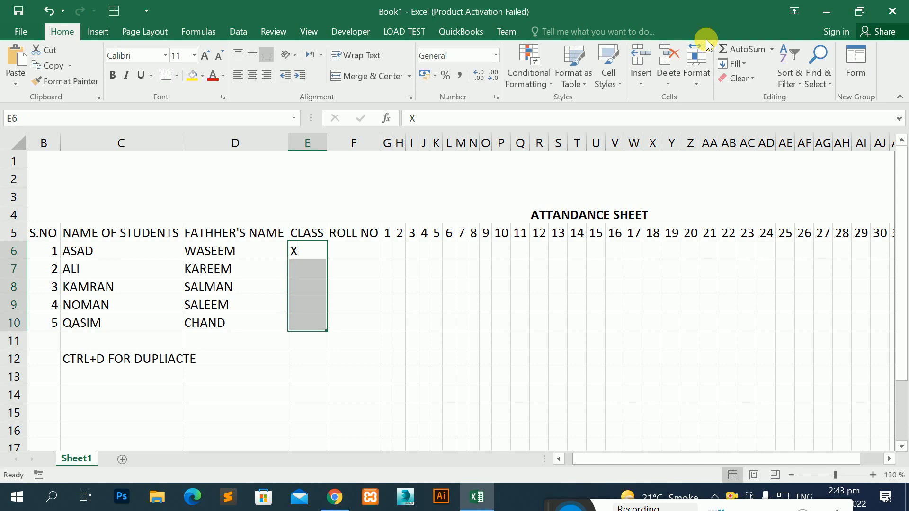
key("ctrl+d")
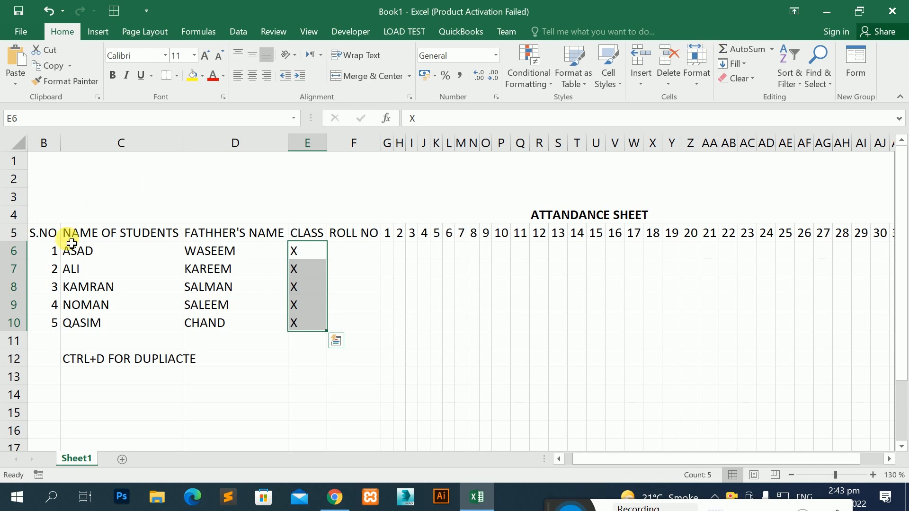
Correct the misspelled heading in D5 to FATHER'S NAME.
left_click(43, 233)
left_click(114, 237)
left_click(216, 237)
double_click(229, 237)
left_click(223, 233)
key("BackSpace")
key("Return")
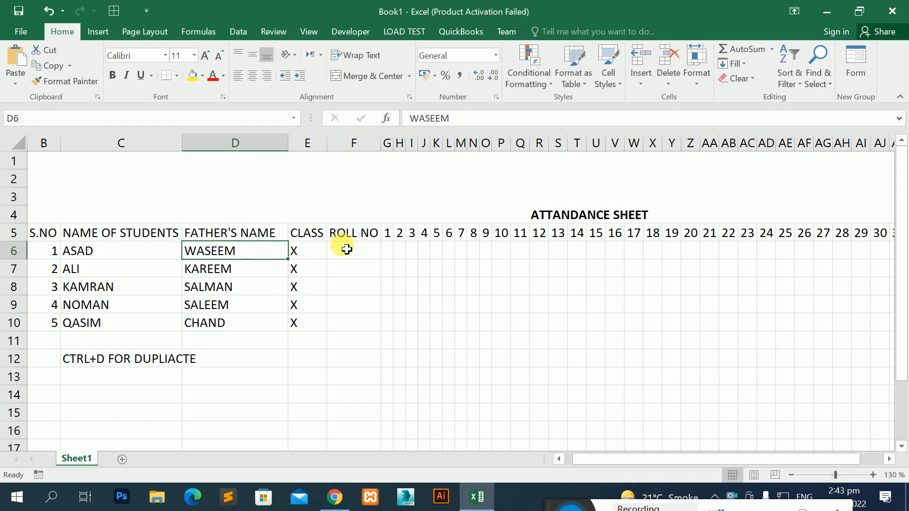
Enter roll number 101 in F6 and fill the series down to 105 in F10.
left_click(325, 236)
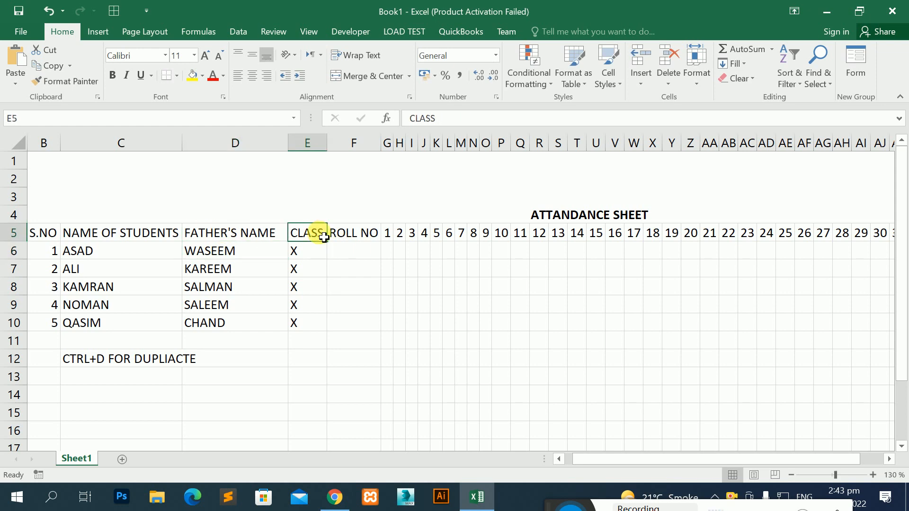
left_click(342, 237)
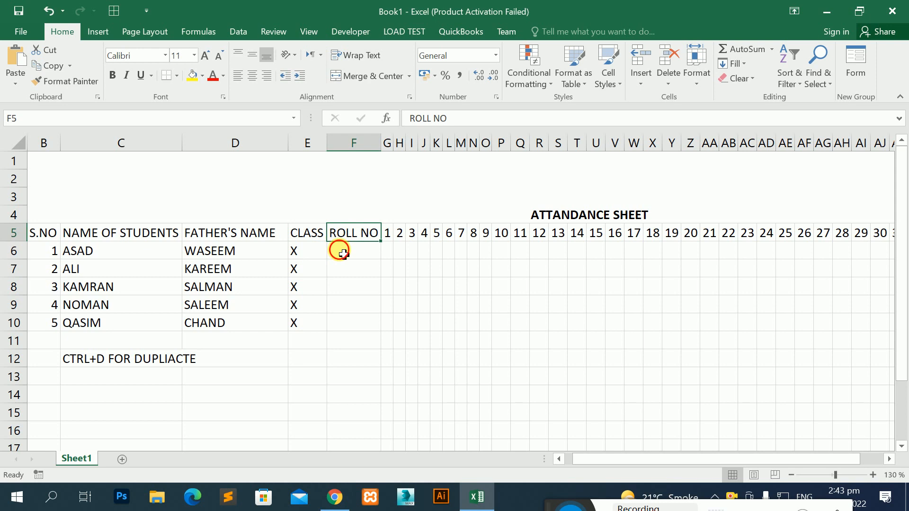
left_click(344, 254)
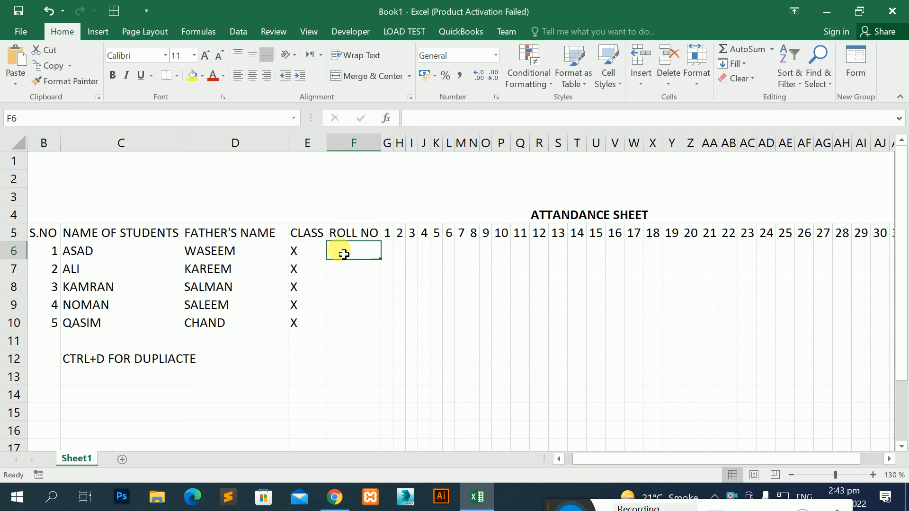
type("101")
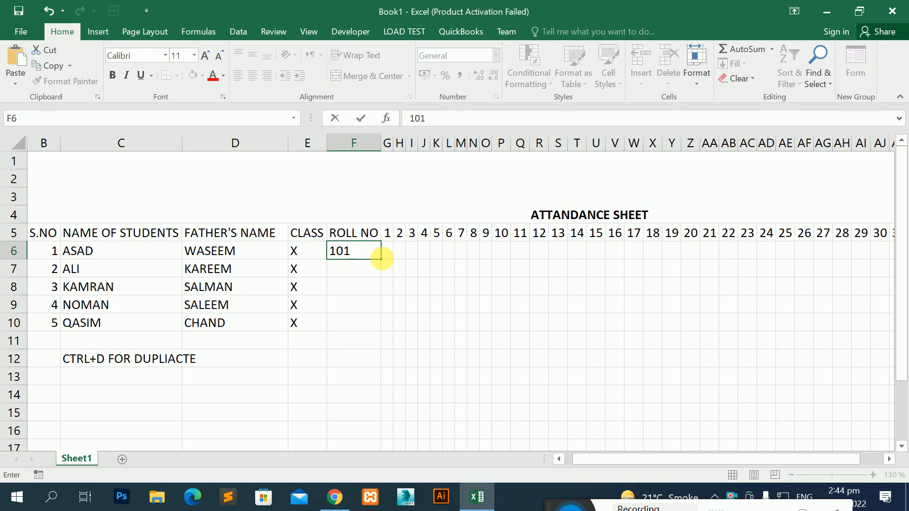
left_click_drag(388, 264, 380, 335)
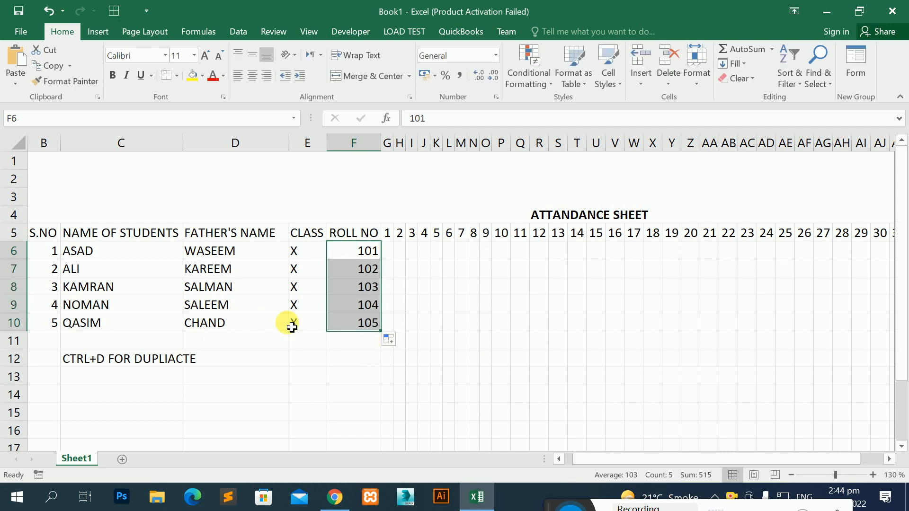
Enter P for the first student's day 1 in G6 and fill it across to day 31 in AK6.
key("Right")
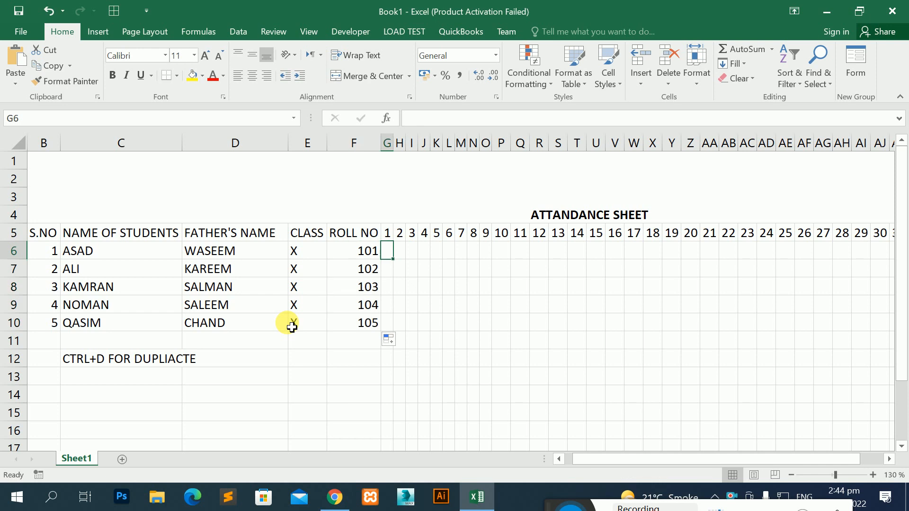
type("P")
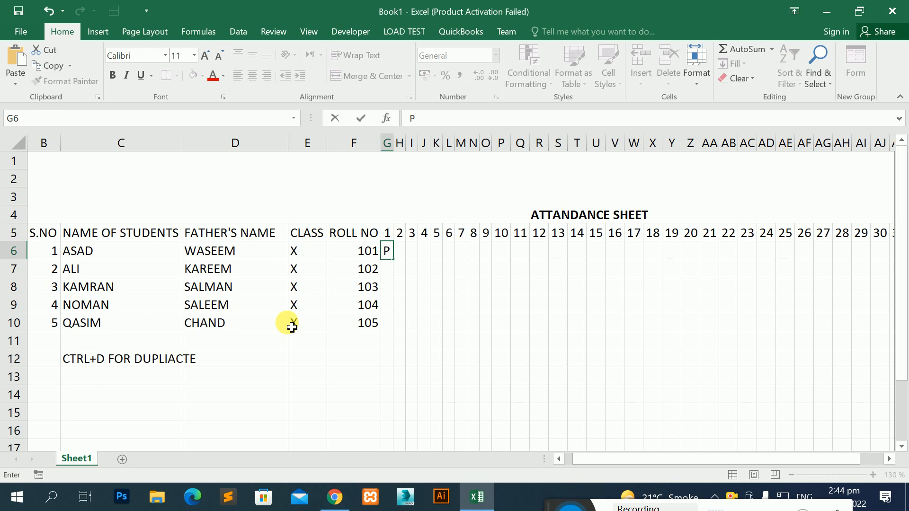
key("ctrl+Return")
key("shift+Right")
key("shift+Right")
key("shift+Right")
key("shift+Right")
key("shift+Right")
key("shift+Right")
key("shift+Right")
key("shift+Right")
key("shift+Right")
key("shift+Right")
key("shift+Right")
key("shift+Right")
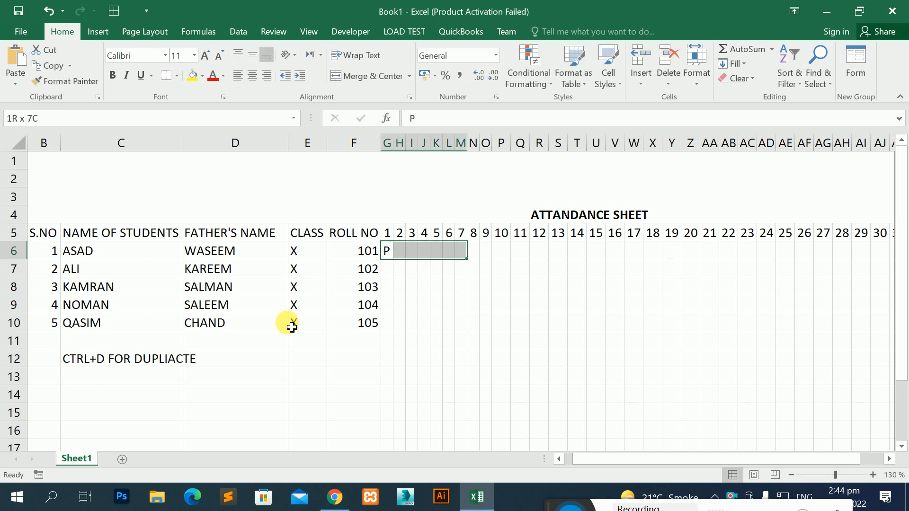
key("shift+Right")
key("shift+Right")
key("shift+Right")
key("shift+Right")
key("shift+Right")
key("shift+Right")
key("shift+Right")
key("shift+Right")
key("shift+Right")
key("shift+Right")
key("shift+Right")
key("shift+Right")
key("shift+Right")
key("shift+Right")
key("shift+Right")
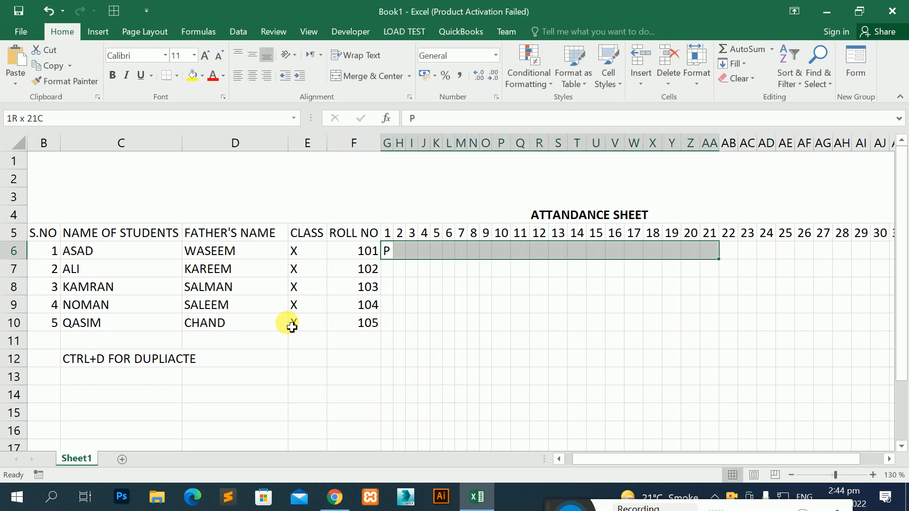
key("shift+Right")
key("shift+Right")
key("shift+Right")
key("shift+Right")
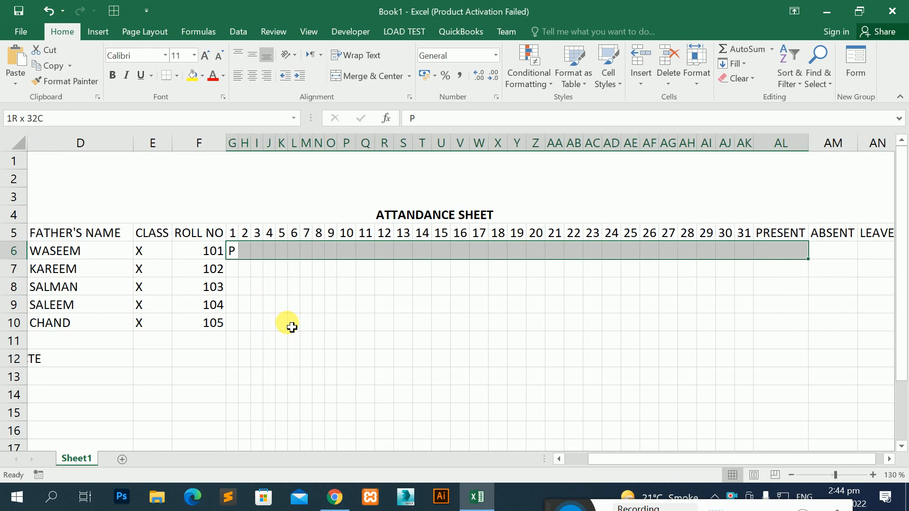
key("shift+Left")
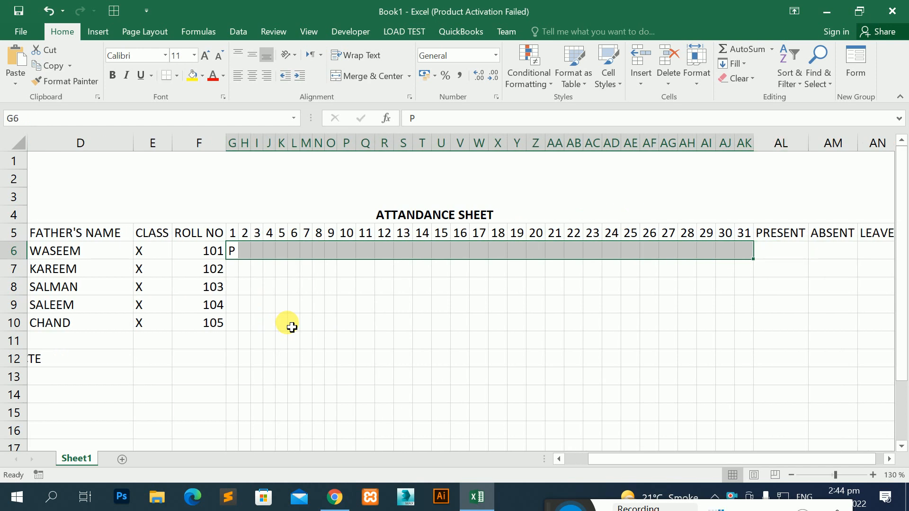
key("ctrl+v")
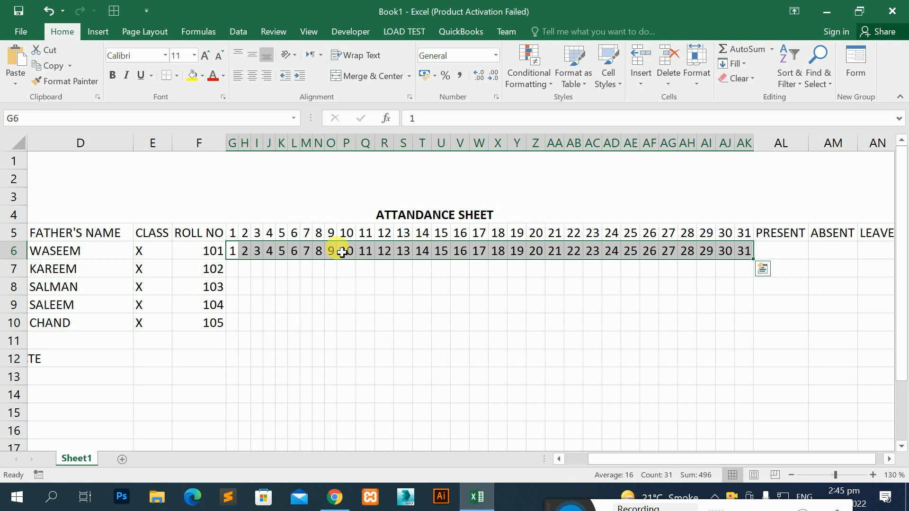
key("Escape")
key("ctrl+z")
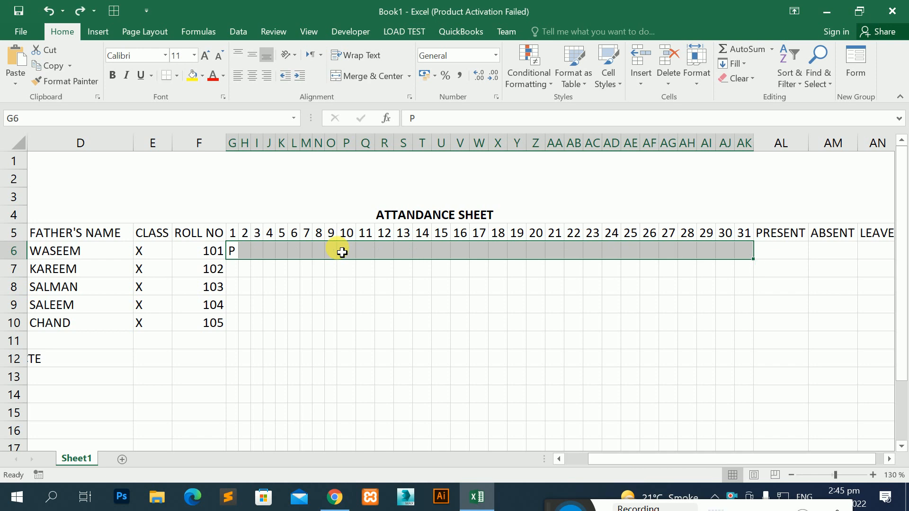
key("ctrl+v")
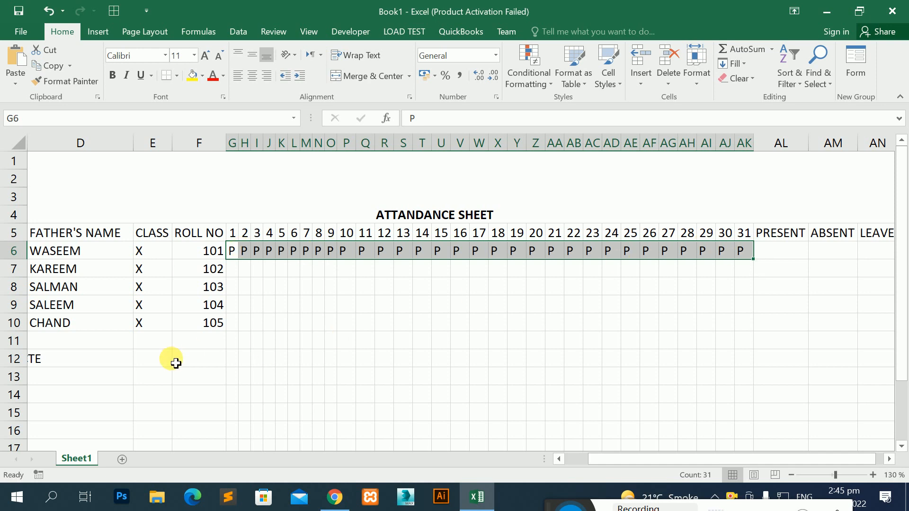
Add the note CTRL+R in E12 and ROW DUPLICATE in G12 below the student rows.
left_click(159, 354)
type("CTR")
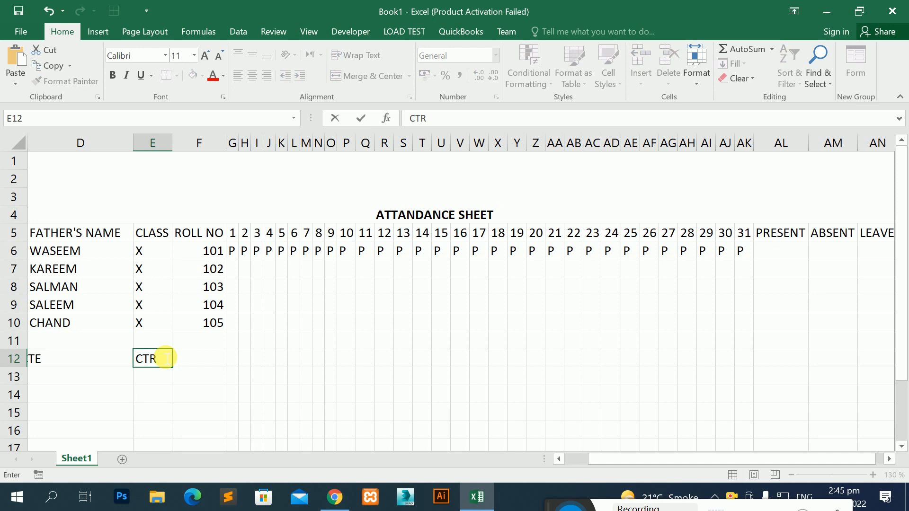
type("L+R")
key("Right")
key("Right")
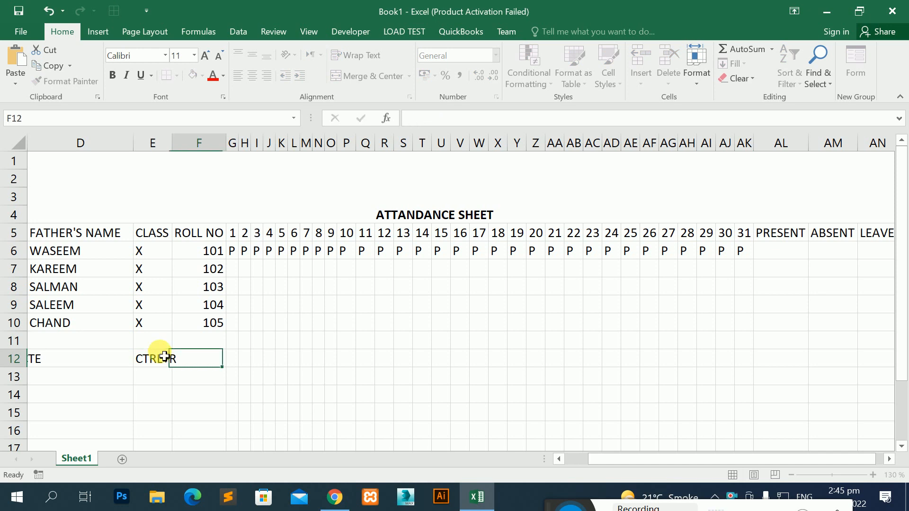
type("RO")
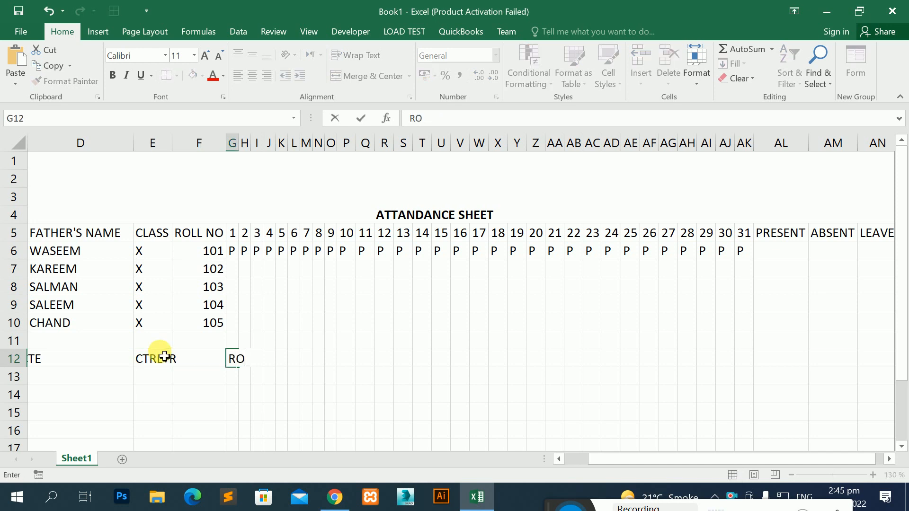
type("W DUP")
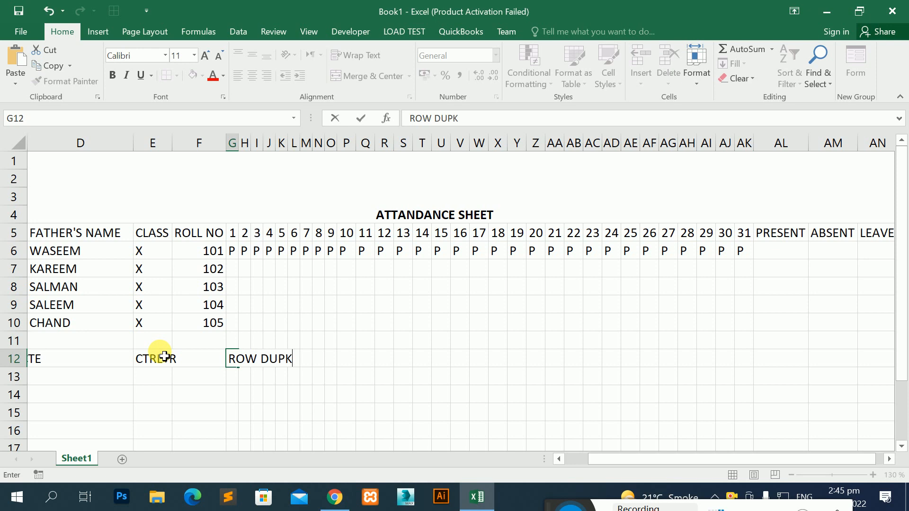
type("LICATE")
left_click(187, 365)
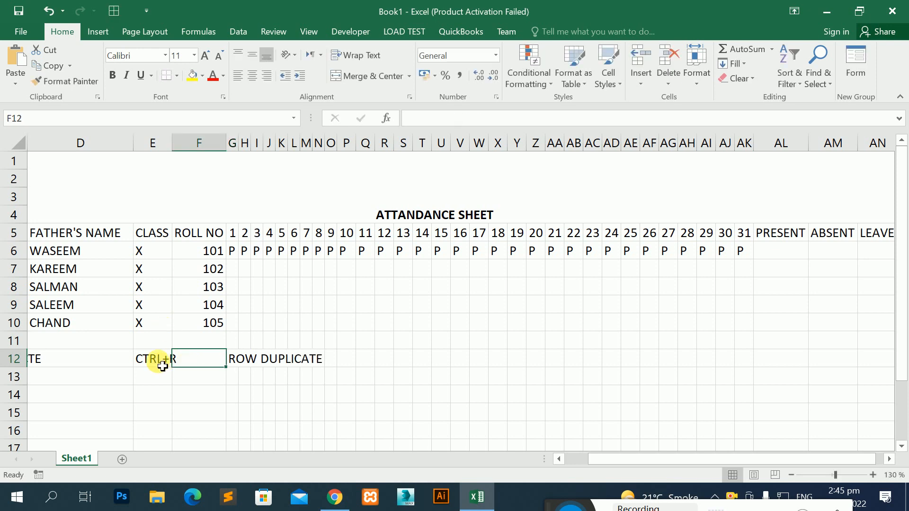
left_click(159, 360)
Fill the first student's P marks in G6:AK6 down to row 10 for all students.
left_click_drag(232, 251, 766, 290)
key("shift+Down")
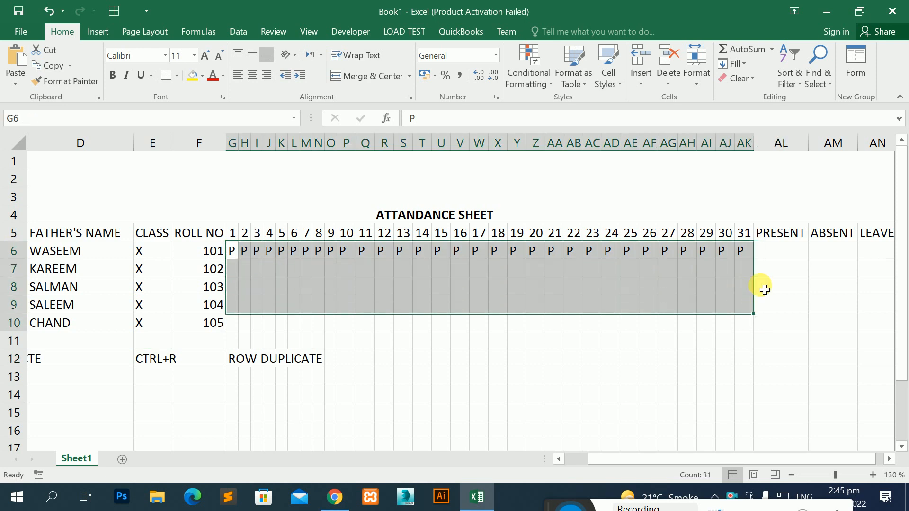
key("shift+Down")
key("shift+Up")
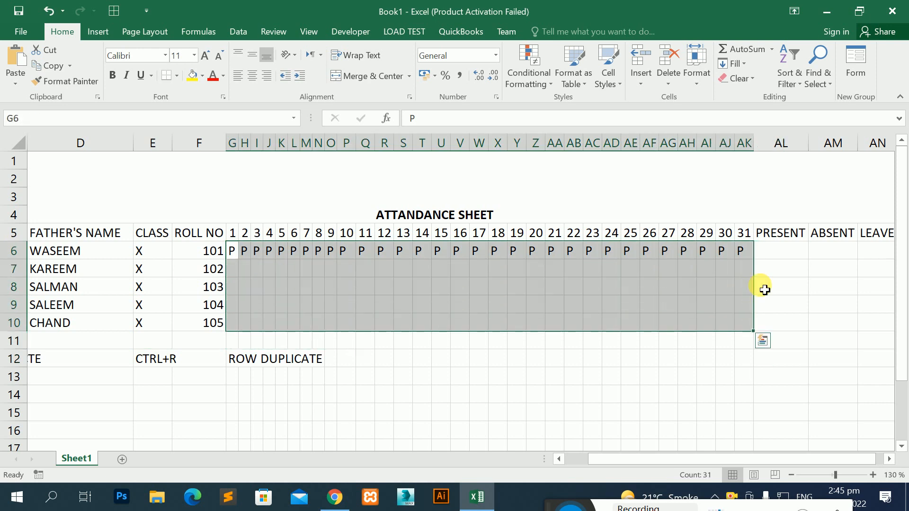
key("ctrl+d")
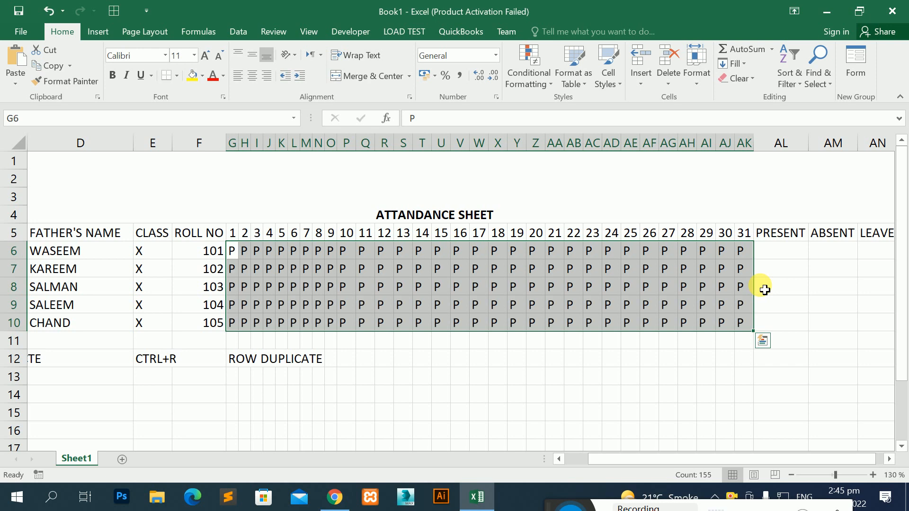
Mark absences with A in G6, G8 and H7 for days 1 and 2.
key("Down")
key("Up")
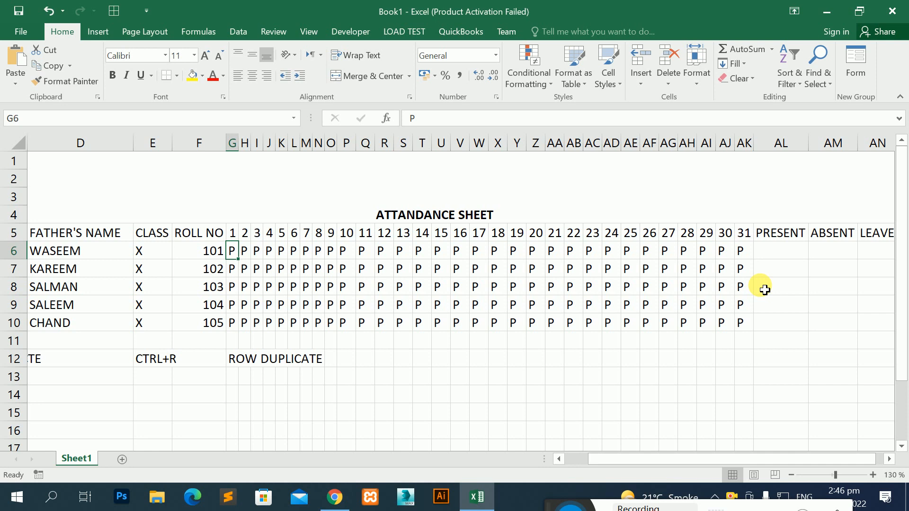
type("A")
key("Return")
key("Return")
type("A")
key("Up")
key("Right")
type("A")
key("Up")
key("Up")
type("A")
key("ctrl+Right")
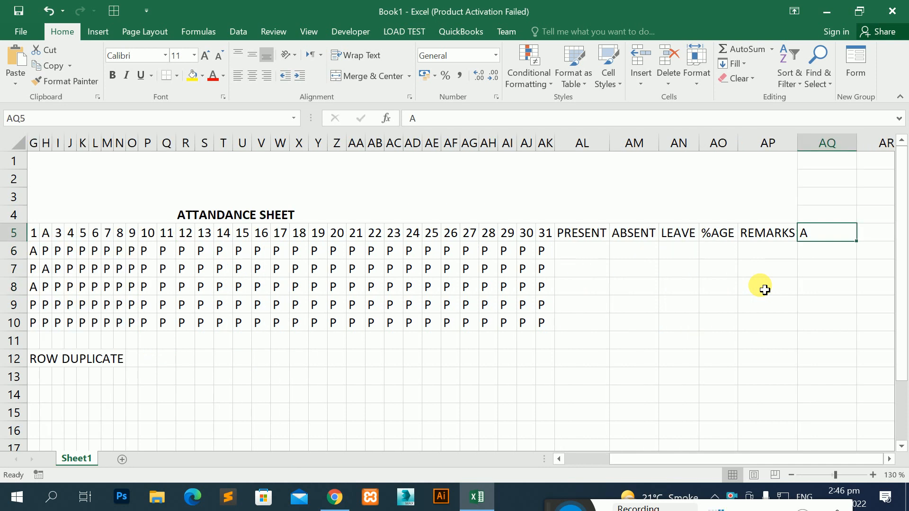
Undo the stray A beside the REMARKS heading and restore the day heading in H5 to 2.
key("ctrl+z")
key("Left")
key("Left")
key("Left")
key("Left")
key("Left")
key("Left")
key("Left")
key("Left")
key("Left")
key("Left")
key("Left")
key("Left")
key("Left")
key("Left")
key("Left")
key("Left")
key("Left")
key("Left")
key("Left")
key("Left")
key("Left")
key("Left")
key("Left")
key("Left")
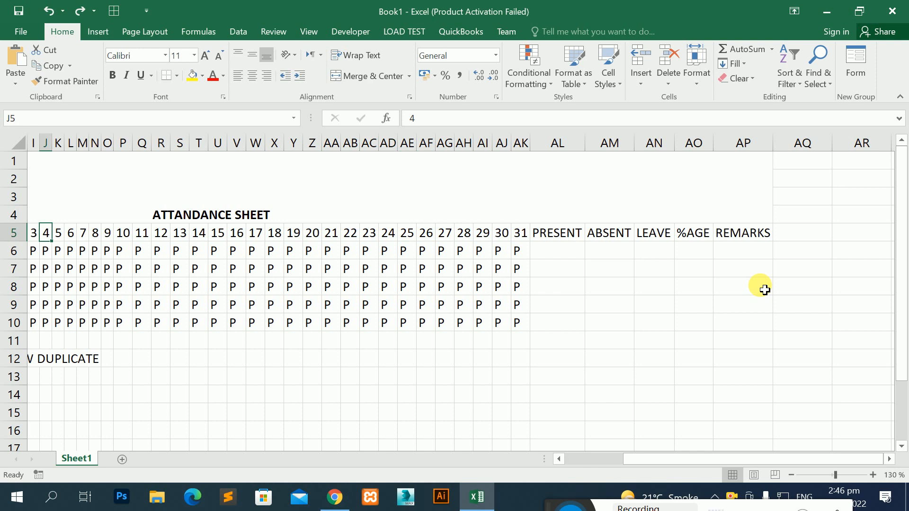
left_click_drag(698, 457, 566, 458)
left_click(464, 239)
type("2")
key("Return")
Mark more absences with A in I9, K9, M8, N7, P6, Q7, T7 and T8.
key("Return")
type("A")
key("Down")
key("Down")
key("Right")
type("A")
key("Right")
key("Right")
type("A")
key("Right")
key("Right")
key("Up")
type("A")
key("Right")
key("Up")
type("A")
key("Right")
key("Up")
key("Right")
type("A")
key("Right")
key("Down")
type("A")
key("Right")
key("Right")
key("Right")
type("A")
key("Down")
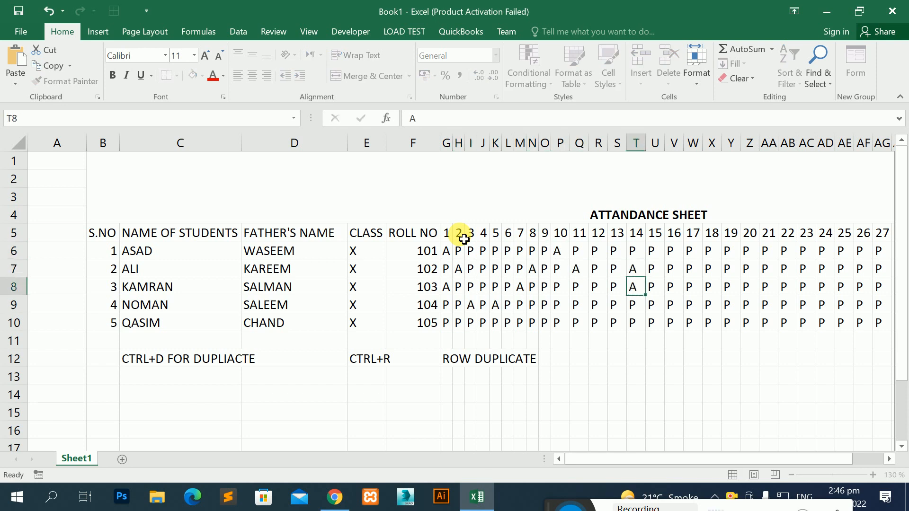
Mark more absences with A in U10, V9, X8, Y9, Z8, Z6 and AB6.
type("A")
key("Right")
key("Right")
key("Up")
type("A")
key("Right")
key("Down")
type("A")
key("Right")
key("Up")
type("A")
key("Up")
key("Up")
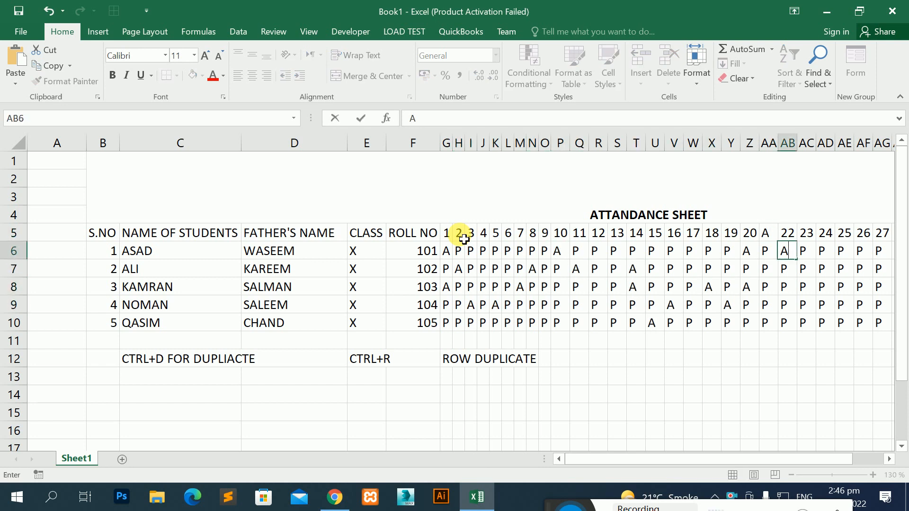
Enter A in day heading AB5, the merged title cell in row 4 and cell AQ5.
key("Up")
type("A")
key("Right")
key("Down")
type("A")
key("Right")
key("Down")
Restore the overwritten day headings by entering 21 in AA5 and 22 in AB5.
left_click(267, 234)
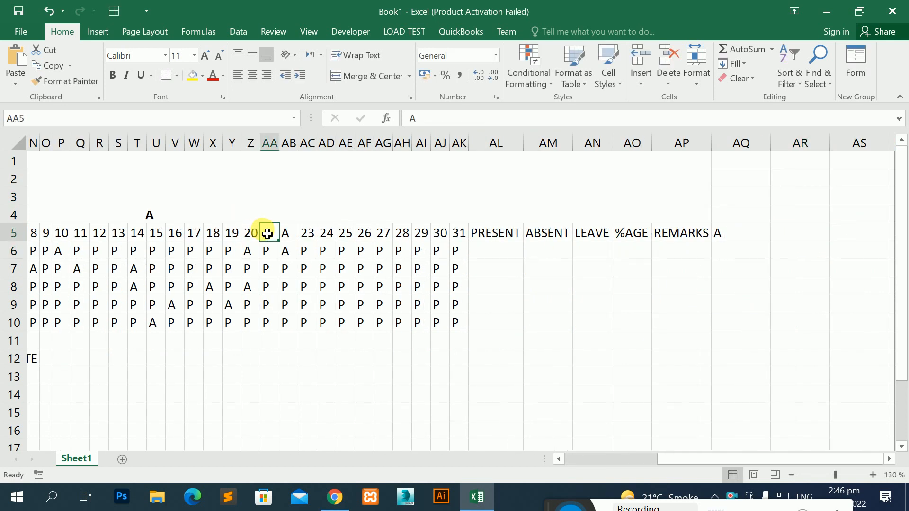
type("21")
key("Right")
type("22")
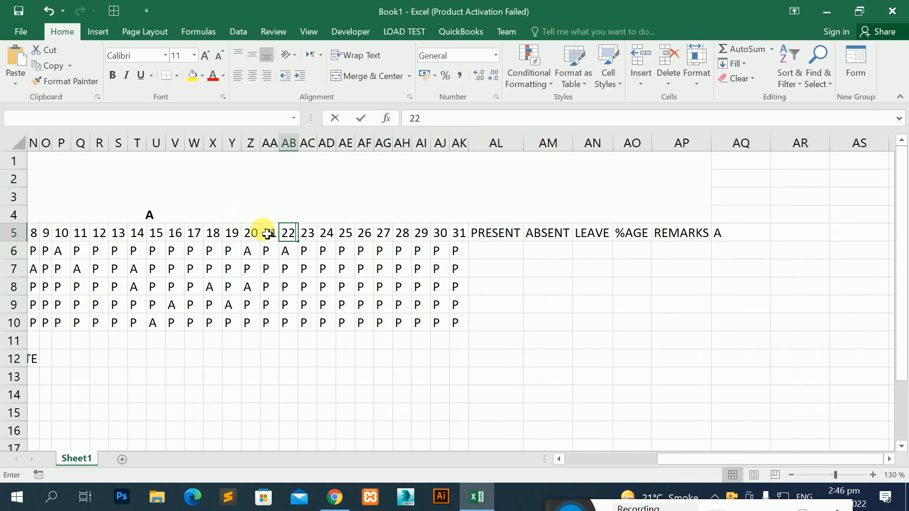
Mark further absences with A in Y7, Z9, AA7, AC8 and AC9.
left_click(237, 274)
type("A")
key("Right")
key("Down")
key("Down")
type("A")
key("Up")
key("Right")
key("Up")
type("A")
key("Right")
key("Down")
key("Right")
type("A")
key("Down")
type("A")
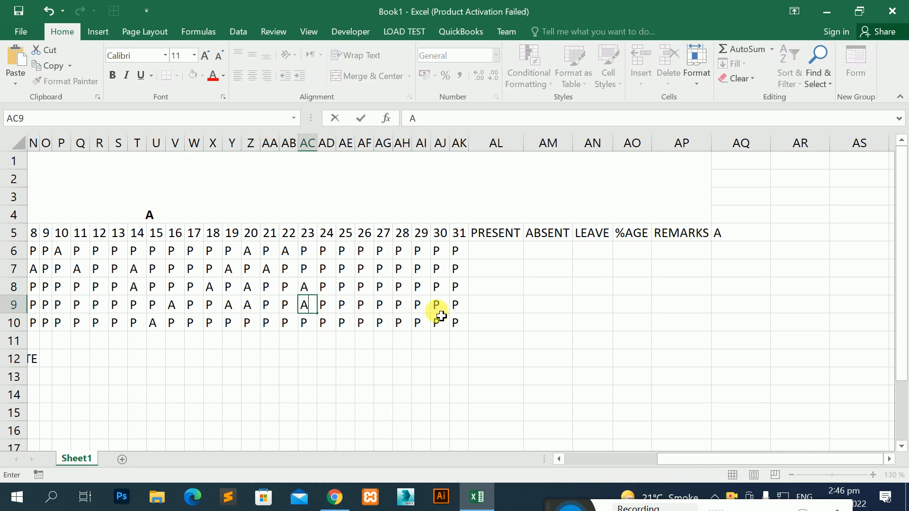
Mark leave days with L in H6, K9, L8, M8 and N8.
left_click_drag(632, 458, 554, 458)
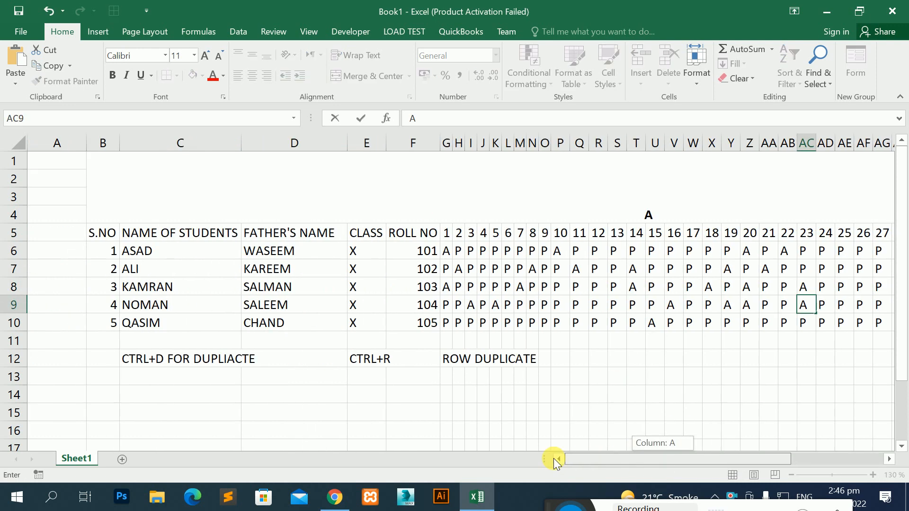
left_click(462, 258)
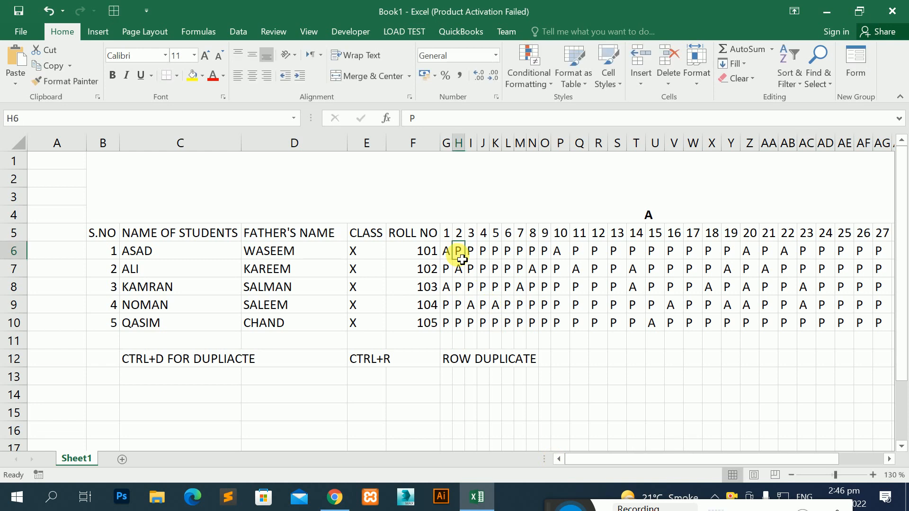
type("L")
key("Down")
key("Down")
key("Down")
key("Right")
key("Right")
key("Right")
type("L")
key("Up")
key("Right")
type("L")
key("Right")
type("L")
key("Right")
type("L")
Mark more leave days with L in P9, Q7, R8, T8, T7 and Y7.
key("Right")
key("Right")
key("Down")
type("L")
key("Up")
key("Right")
key("Up")
type("L")
key("Down")
key("Right")
type("L")
key("Right")
key("Right")
type("L")
key("Up")
type("L")
key("Right")
key("Right")
key("Right")
key("Right")
key("Right")
type("L")
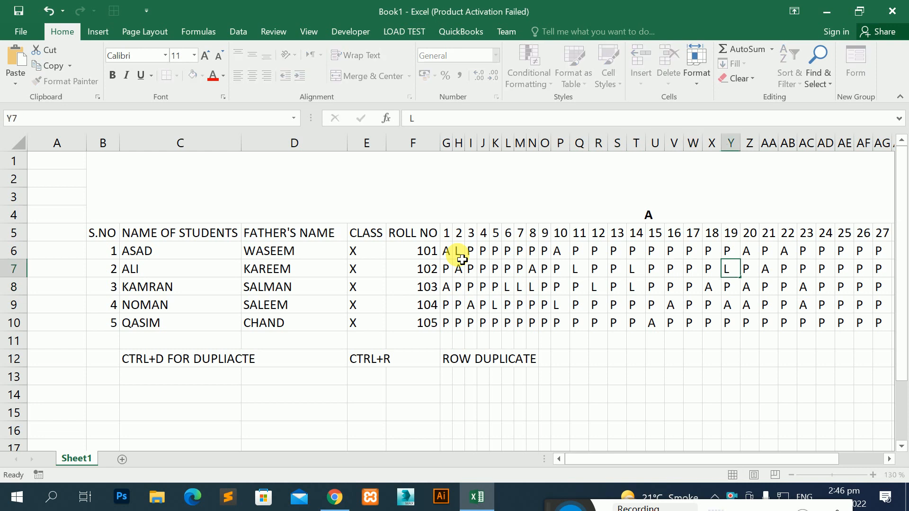
Mark leave days with L in Z9, Z7, AB7 and AC6.
key("Down")
key("Down")
key("Right")
type("L")
key("Up")
key("Up")
type("L")
key("Right")
key("Right")
type("L")
key("Up")
key("Right")
type("L")
key("Right")
key("Right")
key("Down")
key("Down")
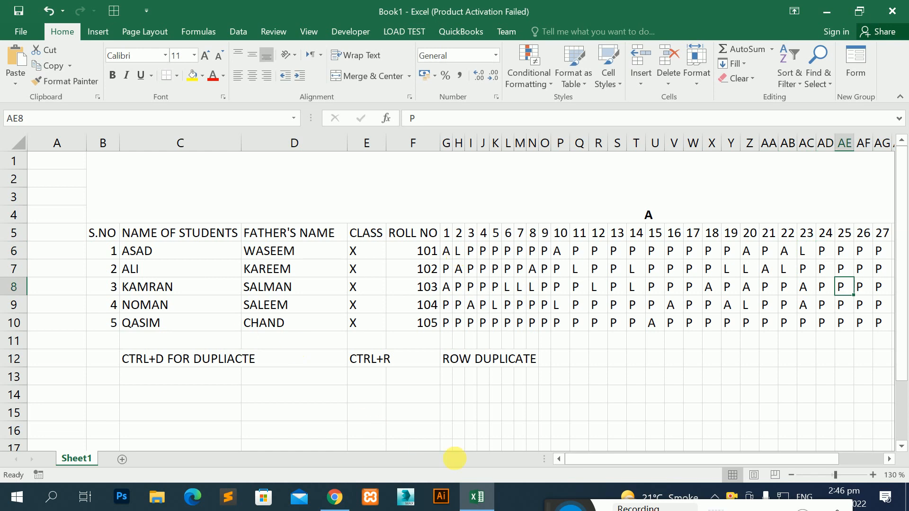
Delete the stray A in AQ5 beside the REMARKS heading.
left_click(586, 459)
left_click_drag(586, 459, 641, 444)
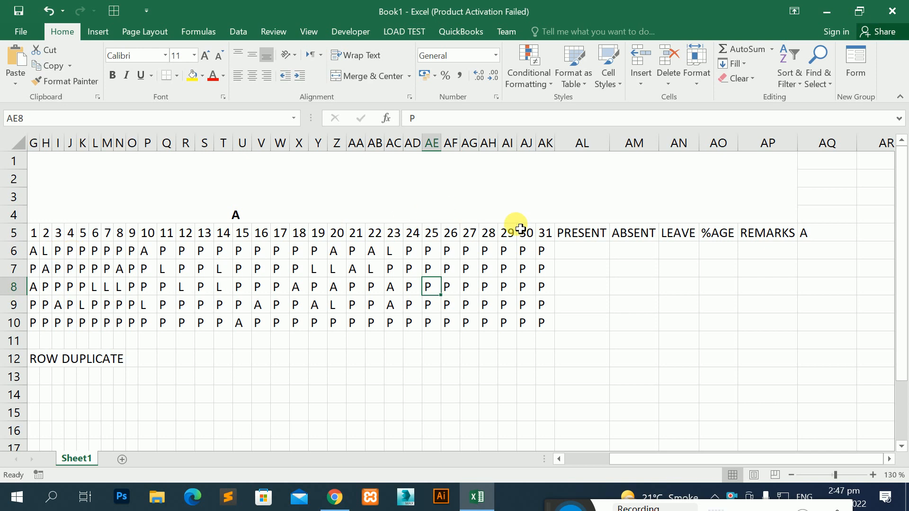
left_click_drag(561, 240, 759, 323)
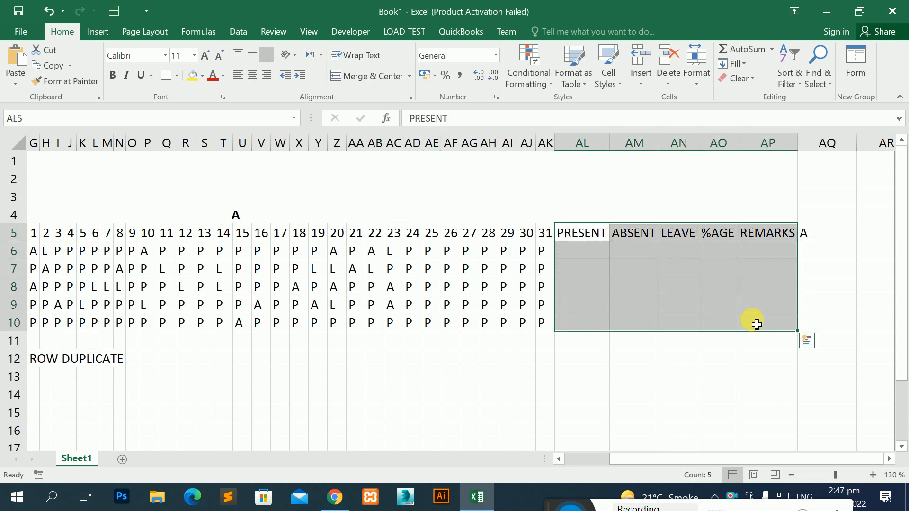
left_click(592, 257)
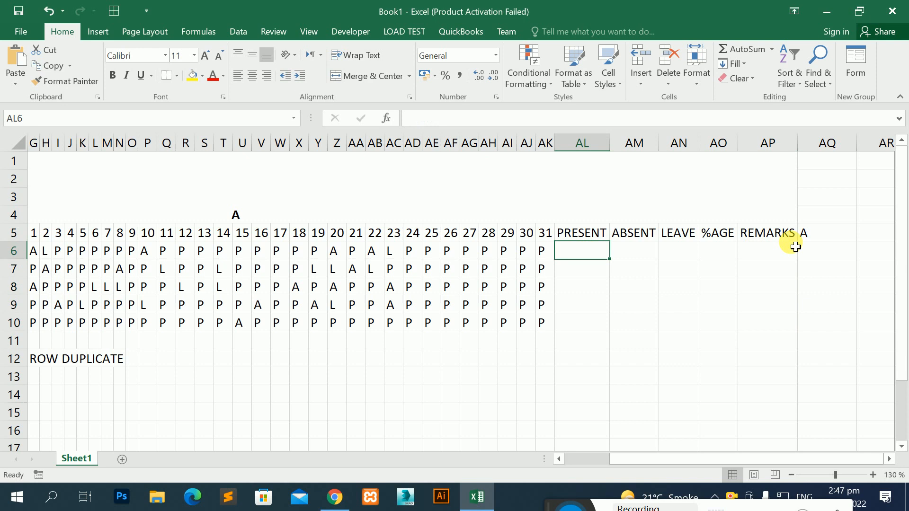
left_click(816, 233)
key("Delete")
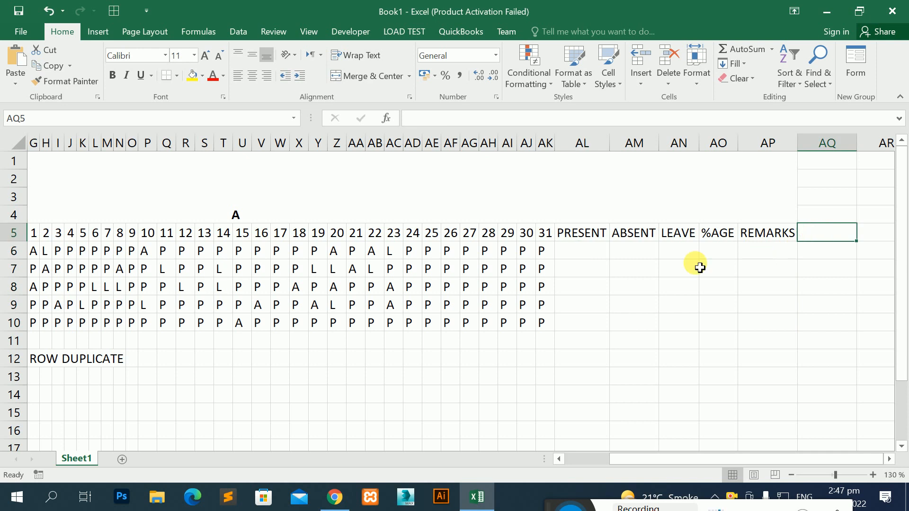
Enter =COUNTIF(G6:AK6,"P") in AL6 to count the first student's present days.
left_click(591, 236)
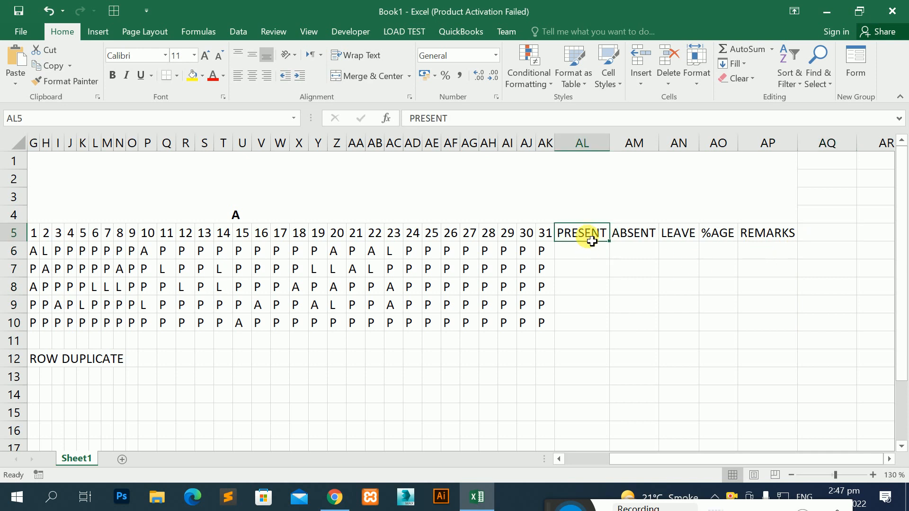
key("Return")
type("=")
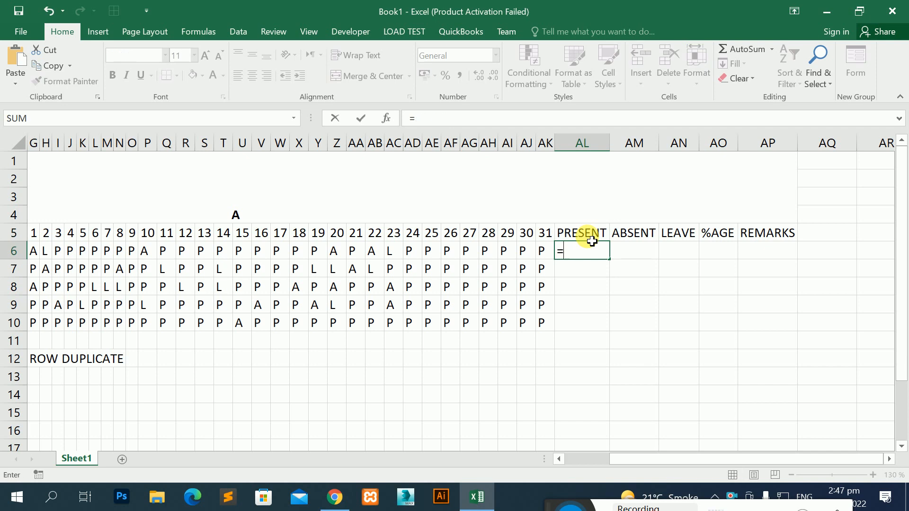
type("COUNTI")
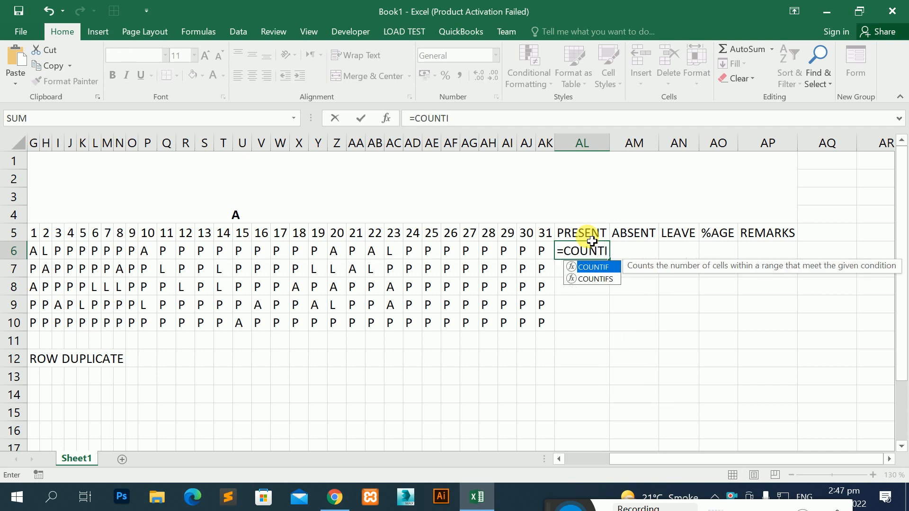
key("BackSpace")
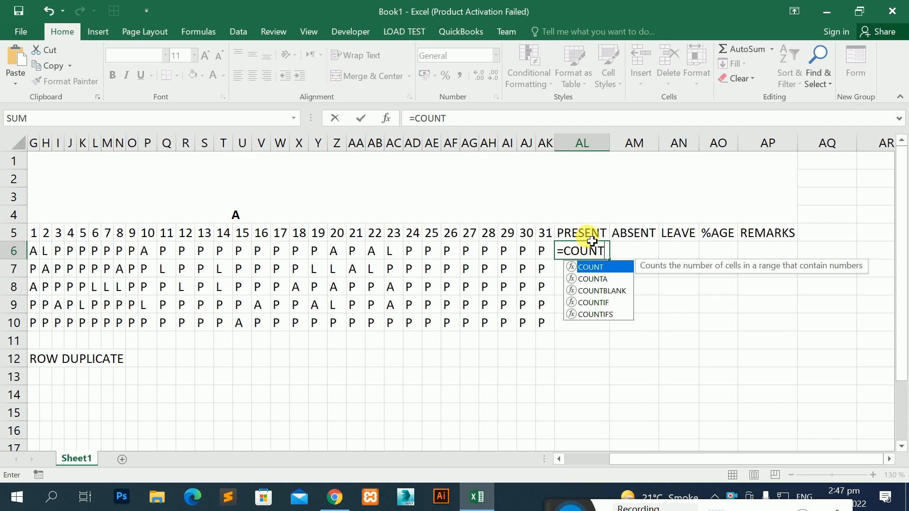
type("IF")
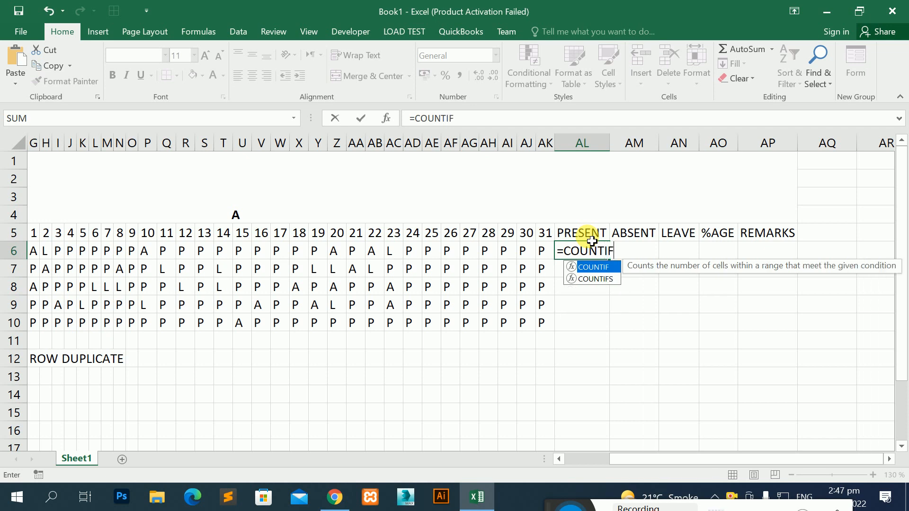
type("(")
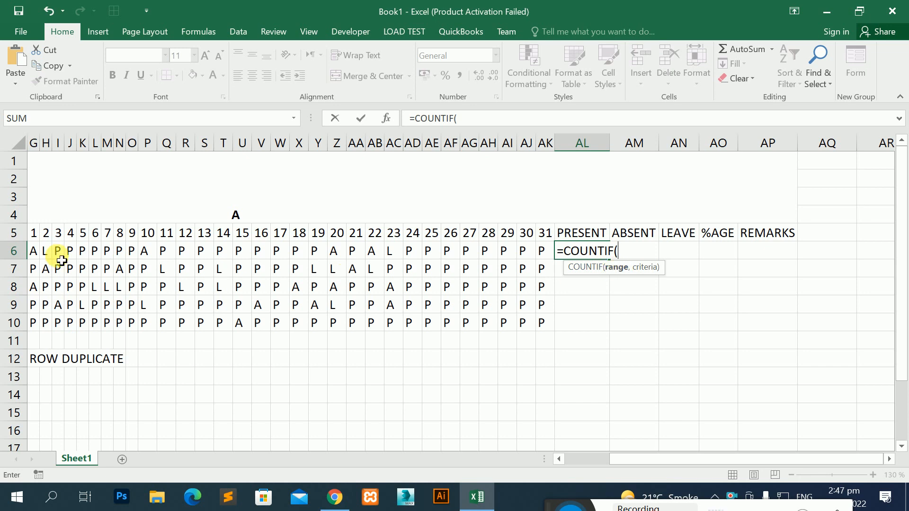
left_click_drag(37, 247, 540, 250)
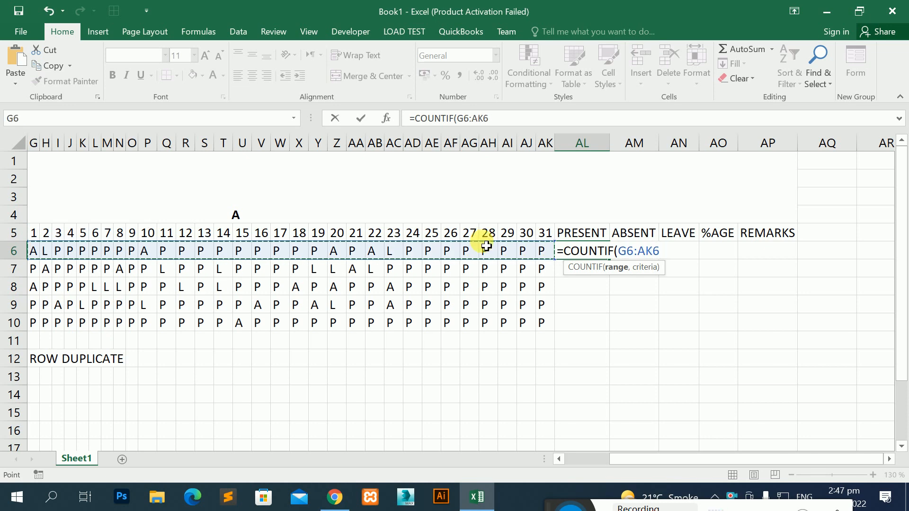
type(",")
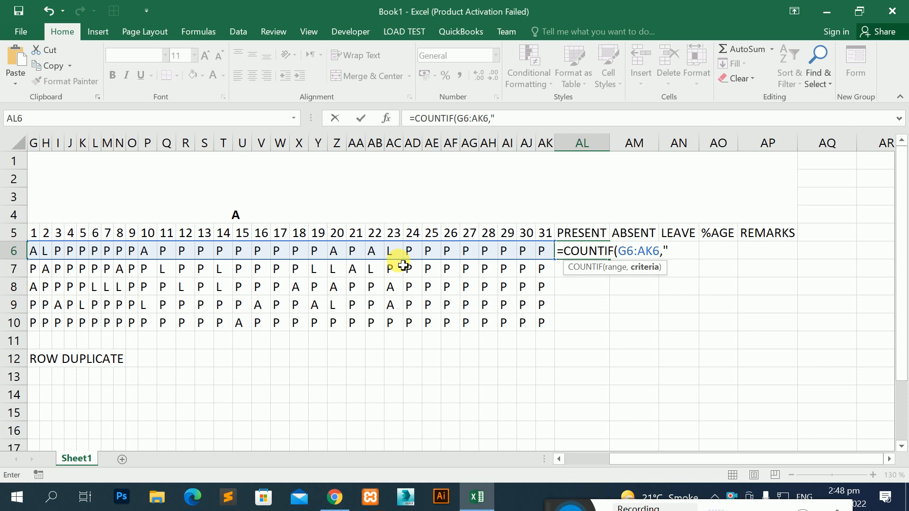
type("P")
type(")")
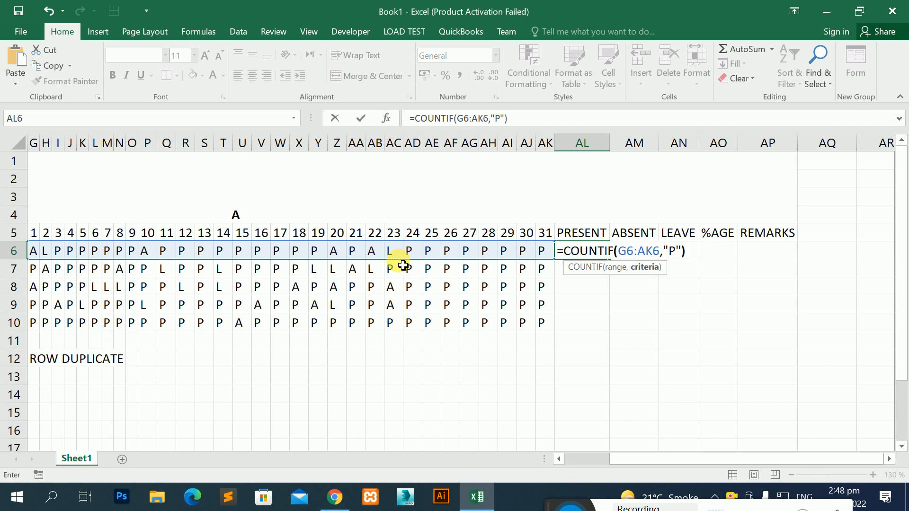
key("Return")
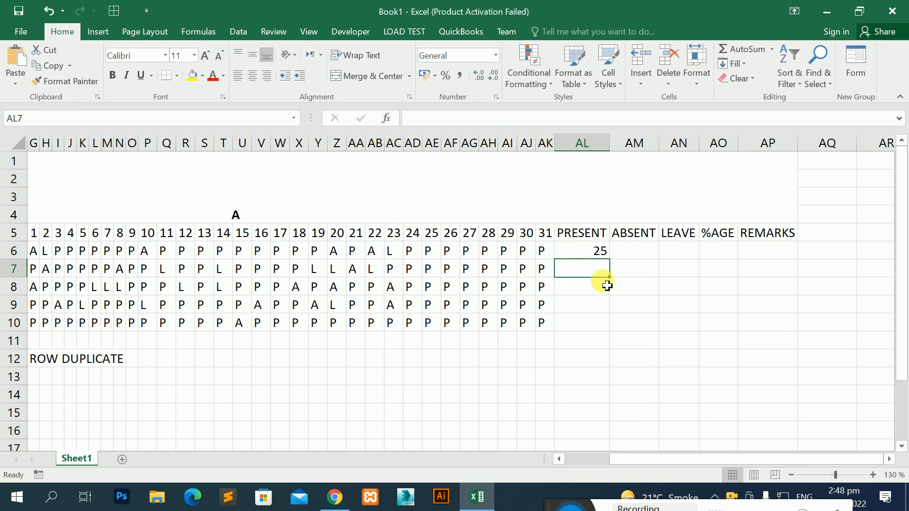
Fill the PRESENT formula from AL6 down to AL10 and check the copied formula in AL7.
left_click(598, 255)
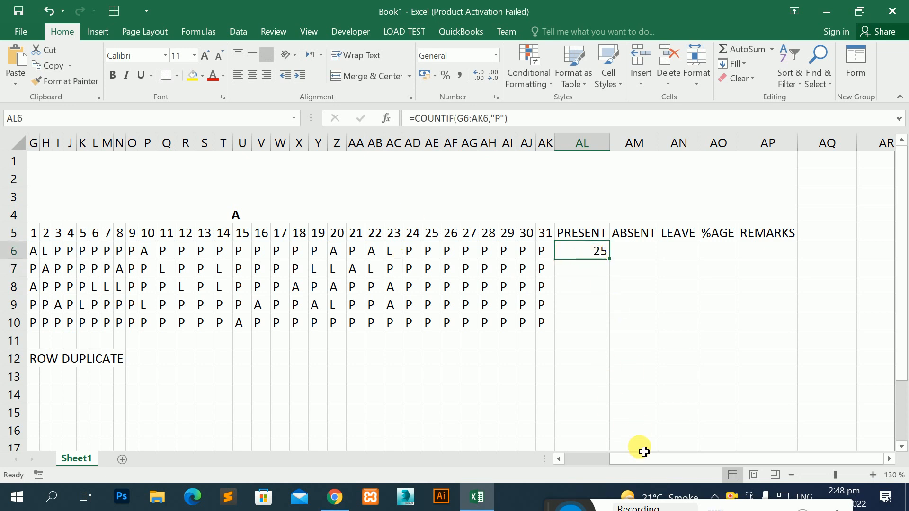
left_click_drag(639, 454, 549, 458)
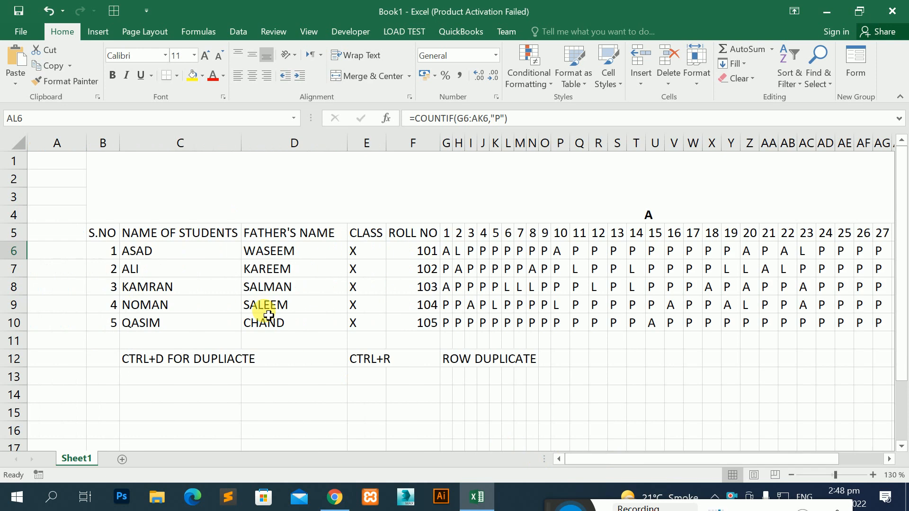
left_click(232, 252)
left_click_drag(621, 456, 824, 444)
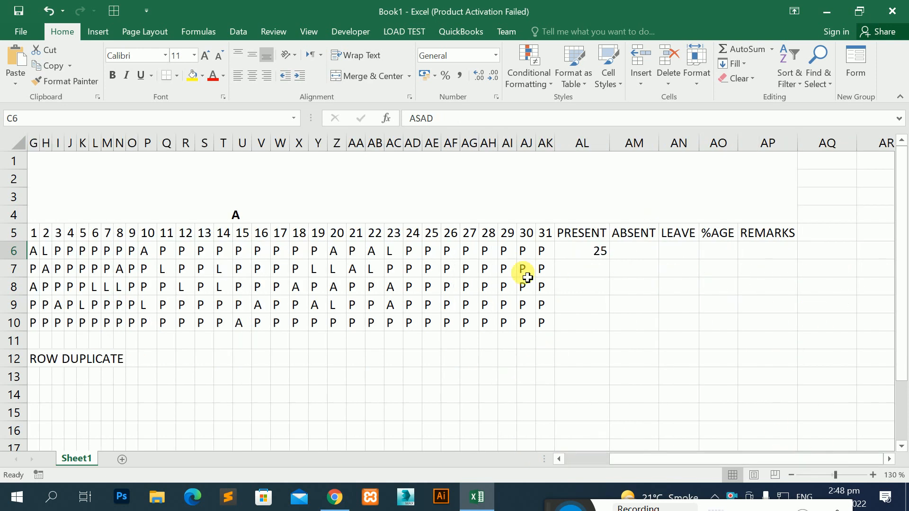
left_click(594, 256)
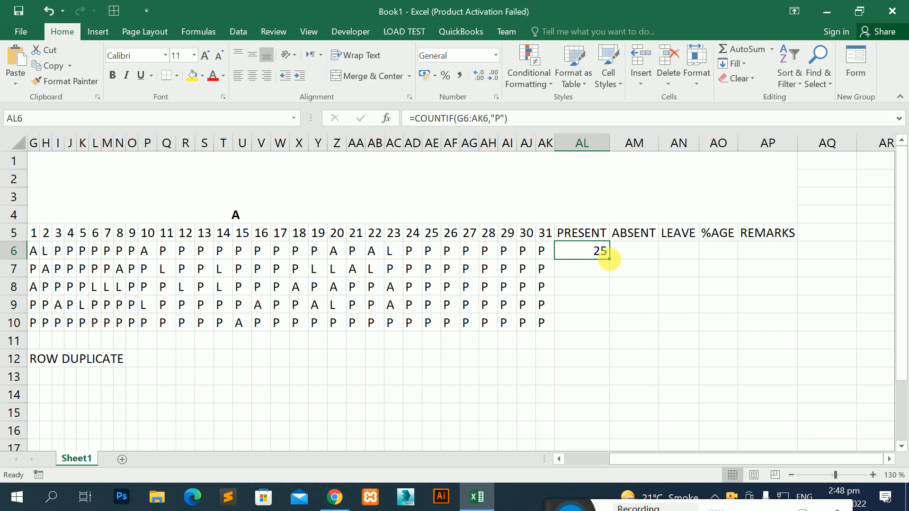
left_click_drag(609, 259, 600, 330)
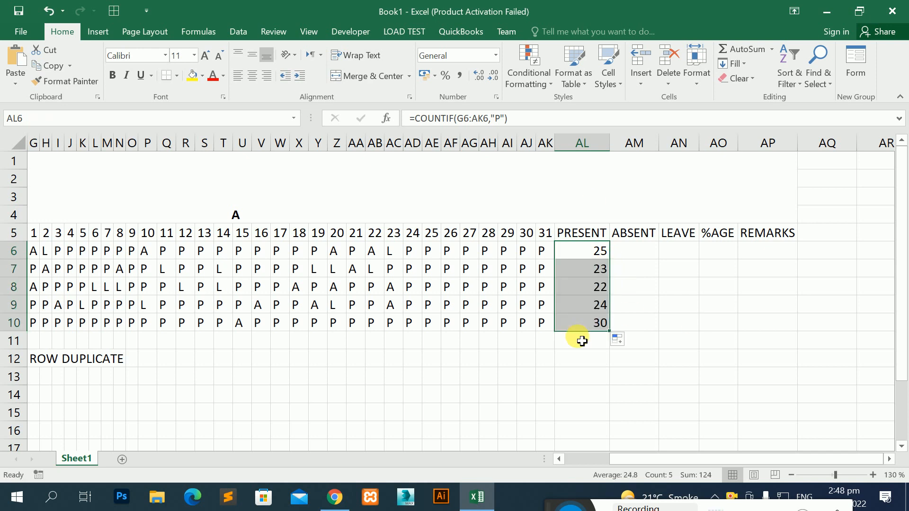
key("Down")
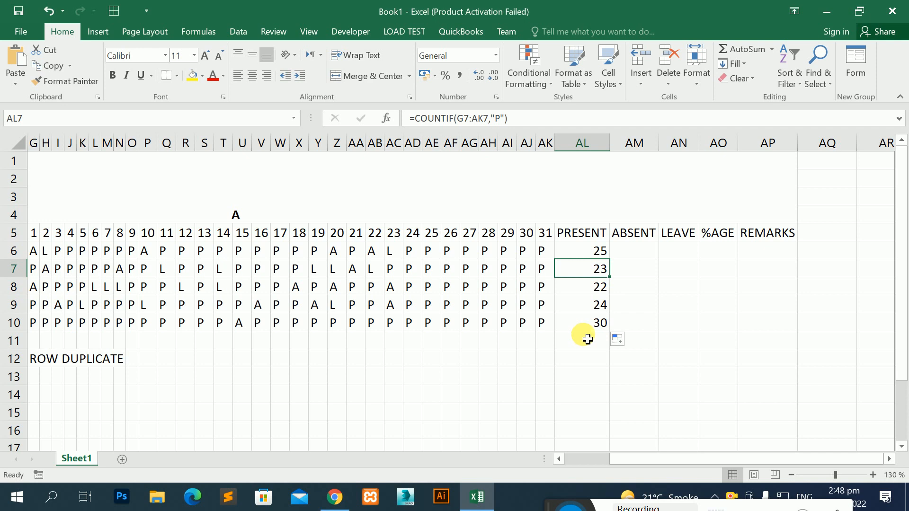
left_click(598, 269)
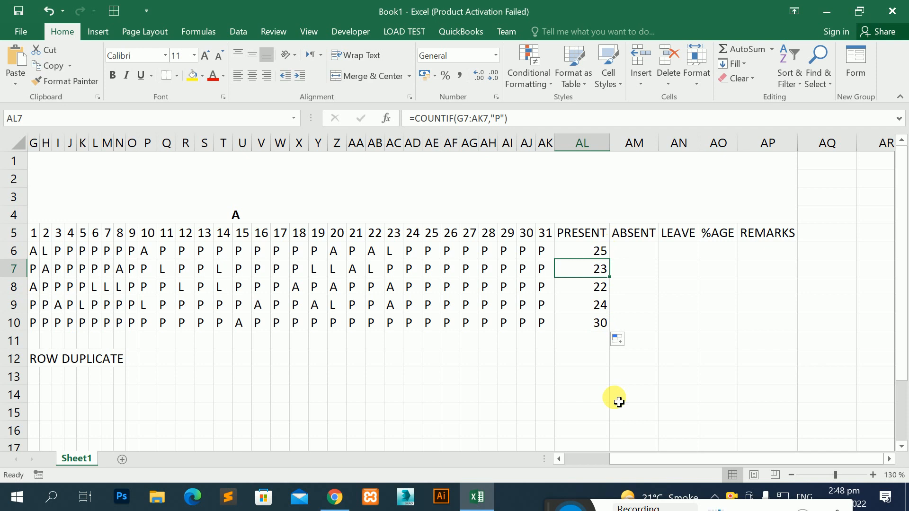
Mark the fifth student's row with A in H10 and M10 and L in Q10 and X10.
left_click_drag(598, 456, 576, 455)
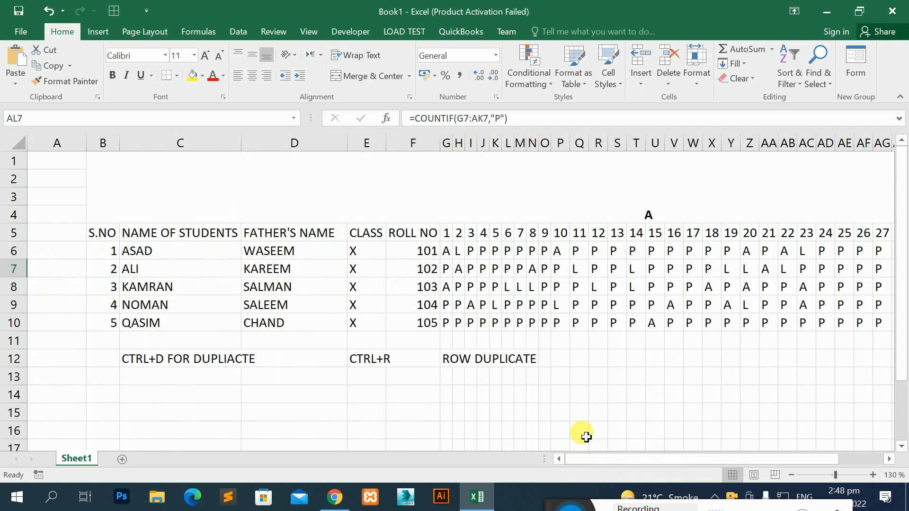
left_click(460, 322)
type("A")
key("Right")
key("Right")
key("Right")
key("Right")
key("Right")
type("A")
key("Right")
key("Right")
key("Right")
key("Right")
type("L")
key("Right")
key("Right")
key("Right")
key("Right")
key("Right")
key("Right")
key("Right")
type("L")
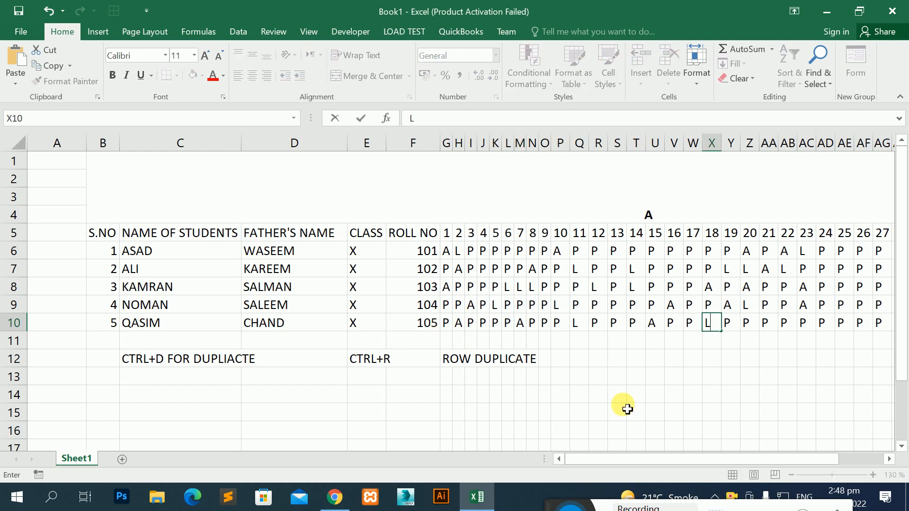
left_click_drag(606, 457, 845, 463)
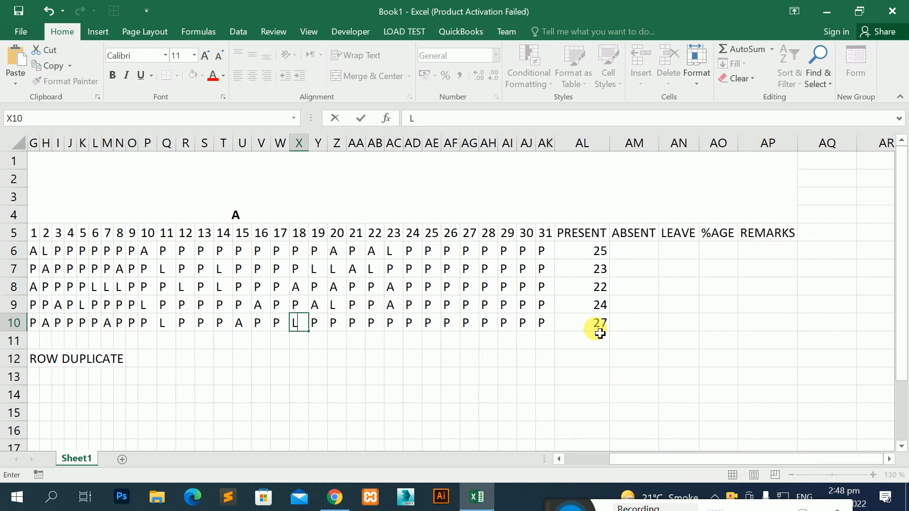
key("Return")
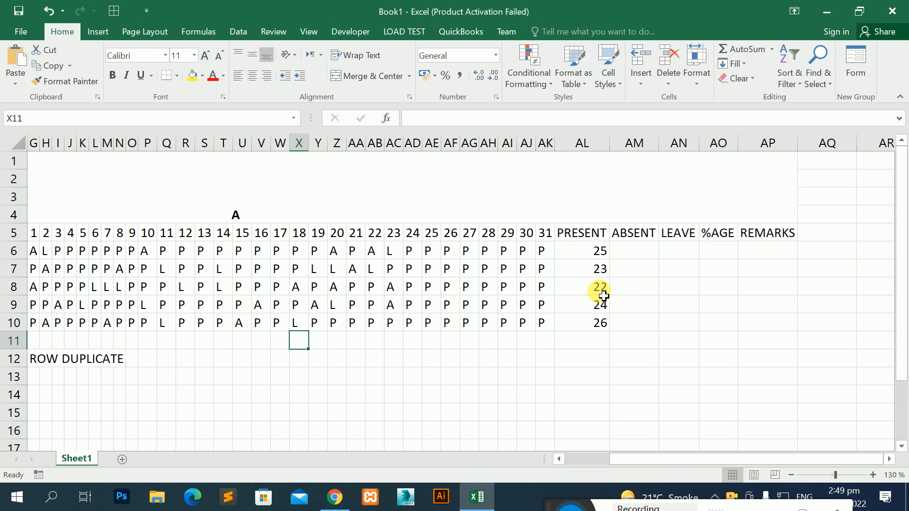
Enter =COUNTIF(G6:AK6,"A") in AM6 to count the first student's absent days.
left_click(582, 234)
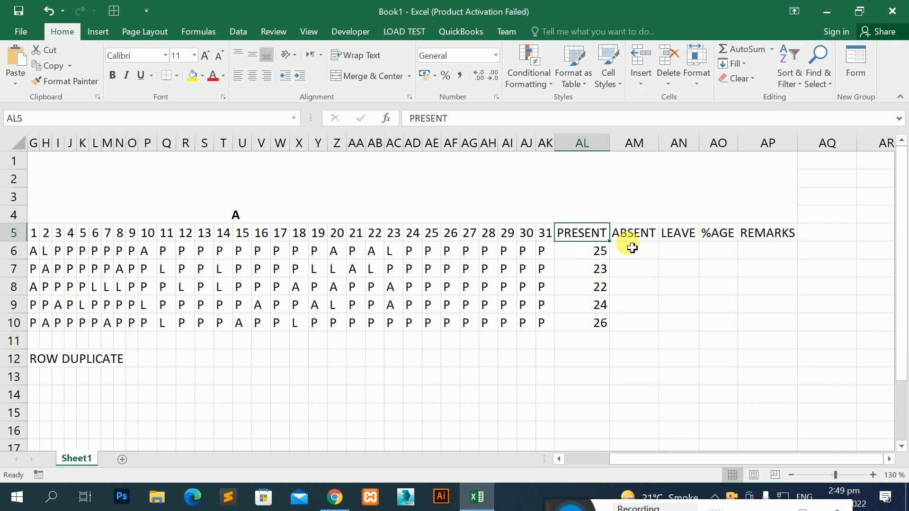
left_click(635, 233)
left_click(642, 247)
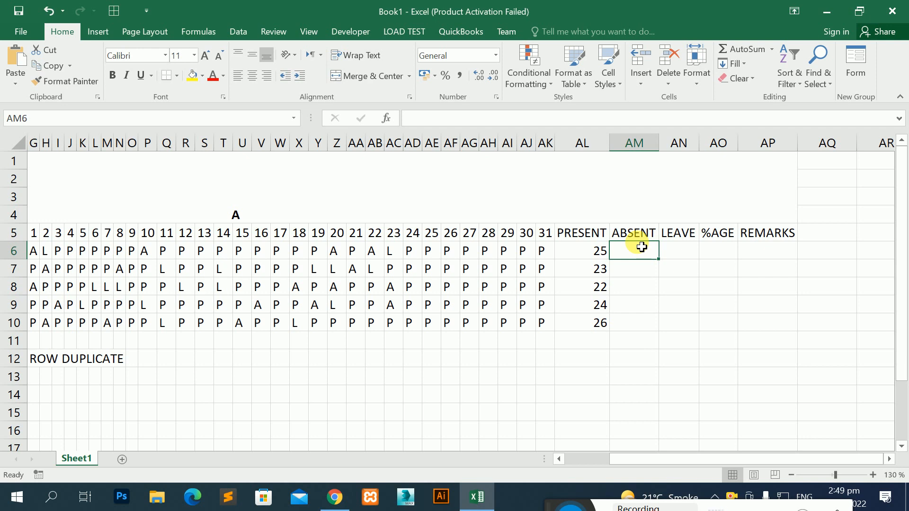
type("=COU")
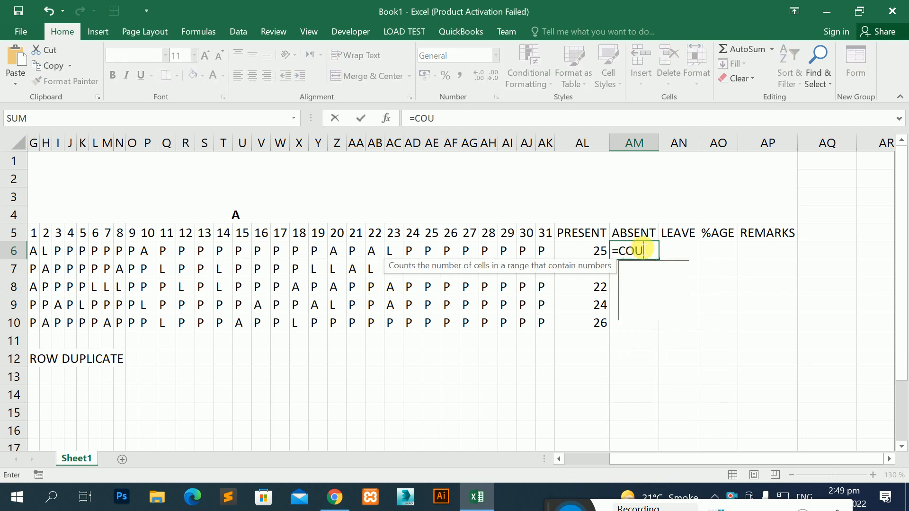
type("NTIF(")
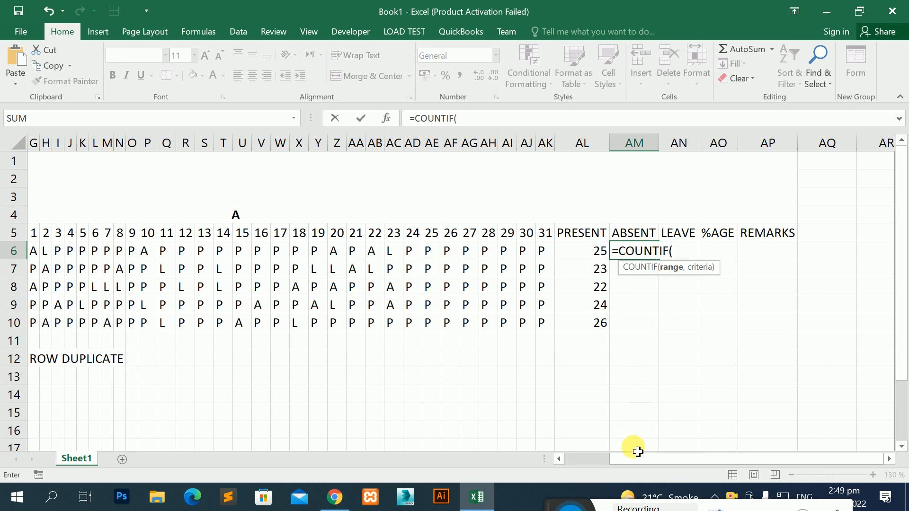
left_click_drag(589, 462, 558, 457)
left_click(447, 251)
left_click_drag(747, 259, 550, 262)
type(",")
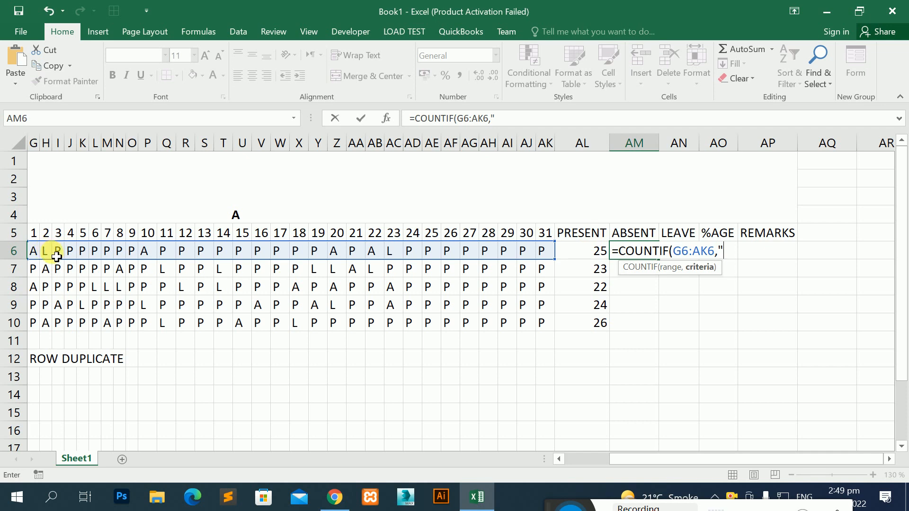
type("A\")")
key("Return")
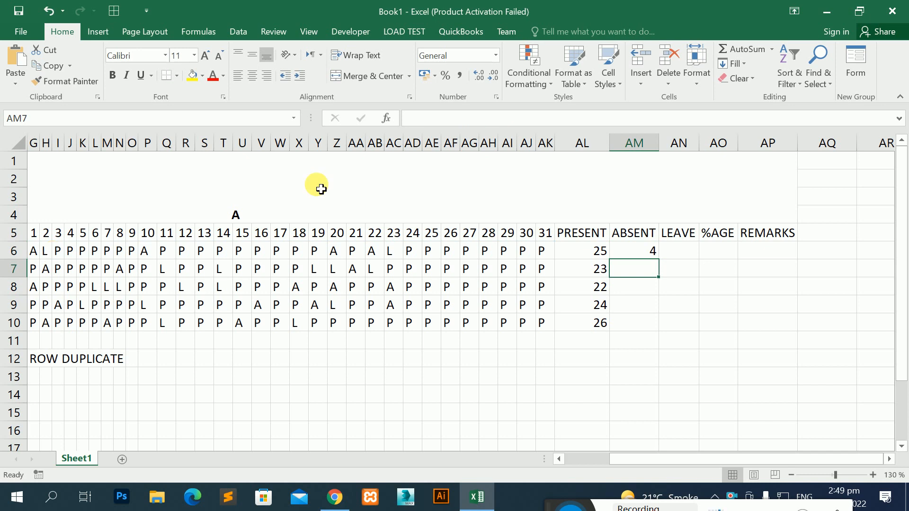
Fill the ABSENT formula from AM6 down to AM10 for all five students.
left_click(569, 251)
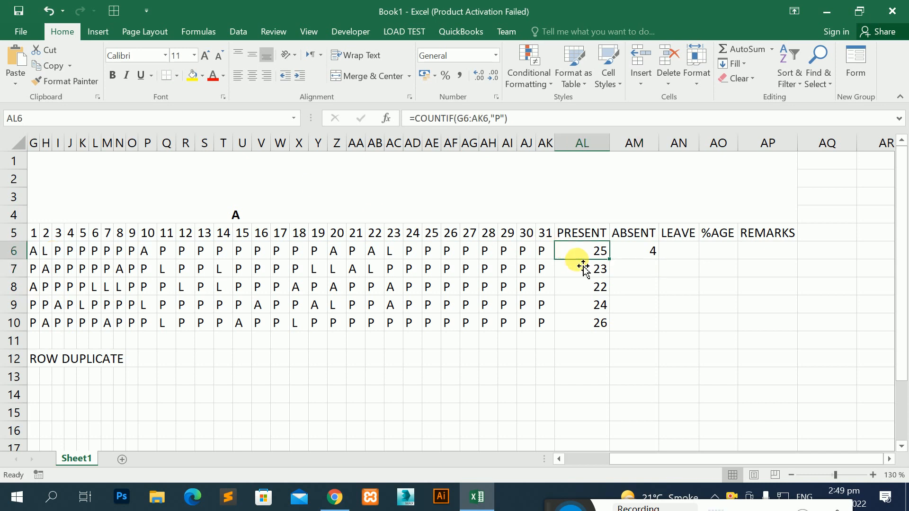
left_click(635, 239)
left_click(642, 255)
left_click_drag(658, 259, 657, 334)
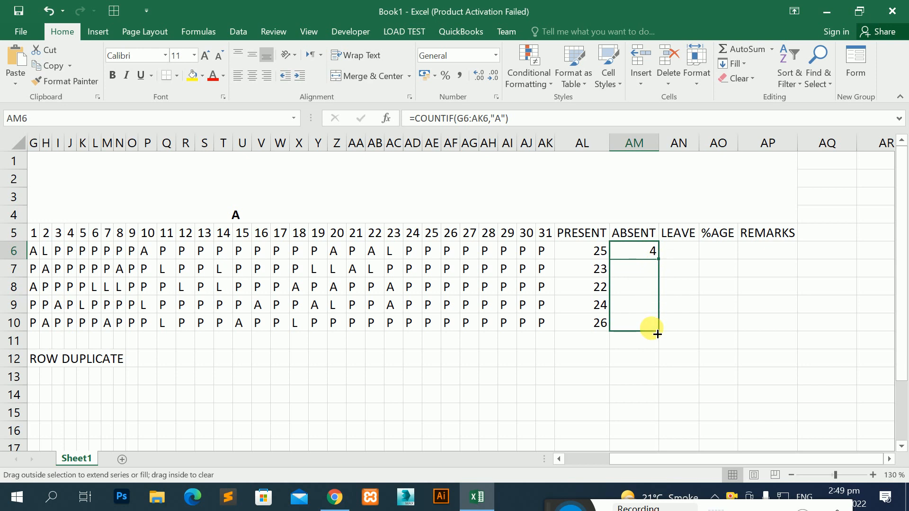
left_click_drag(657, 334, 658, 333)
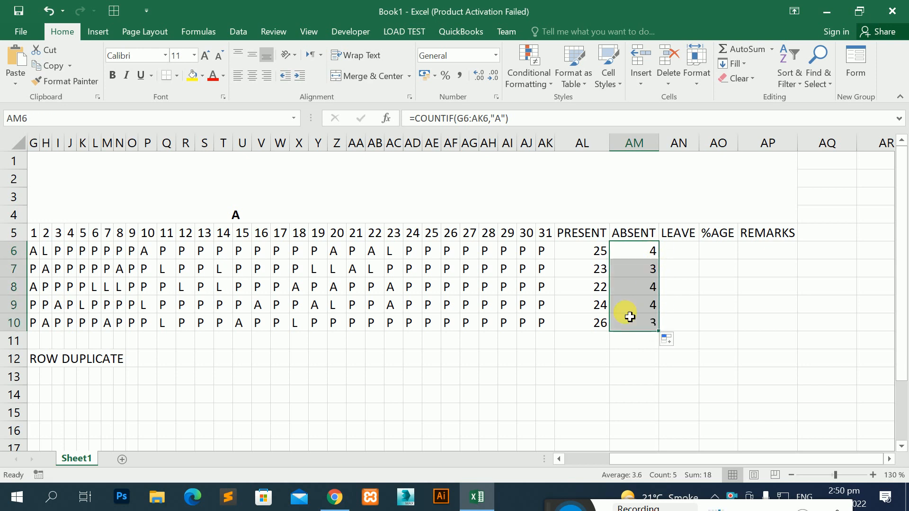
Enter =COUNTIF(G6:AK6,"L") in AN6 to count the first student's leave days.
left_click(684, 256)
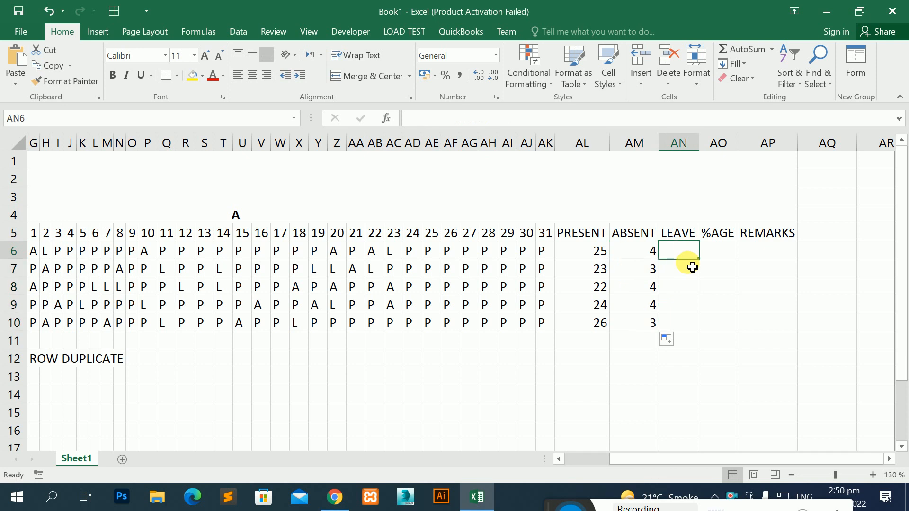
type("=COU")
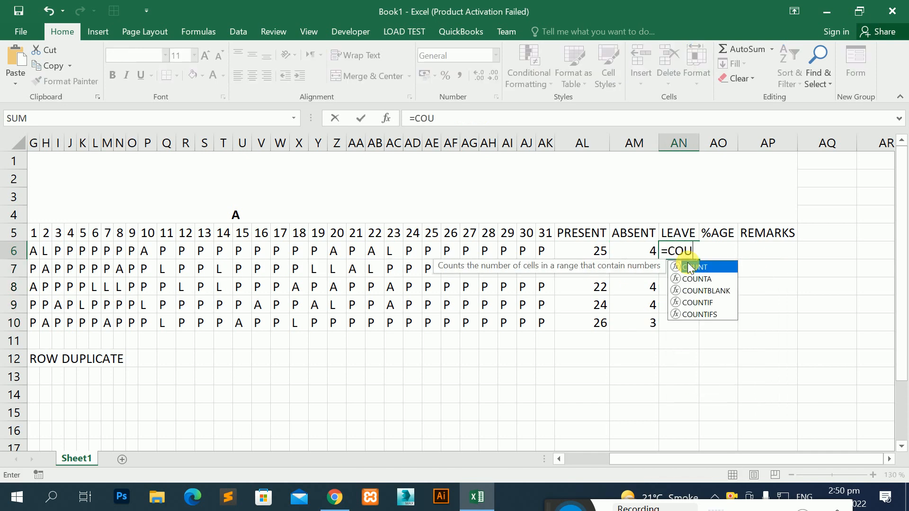
type("NTIF(")
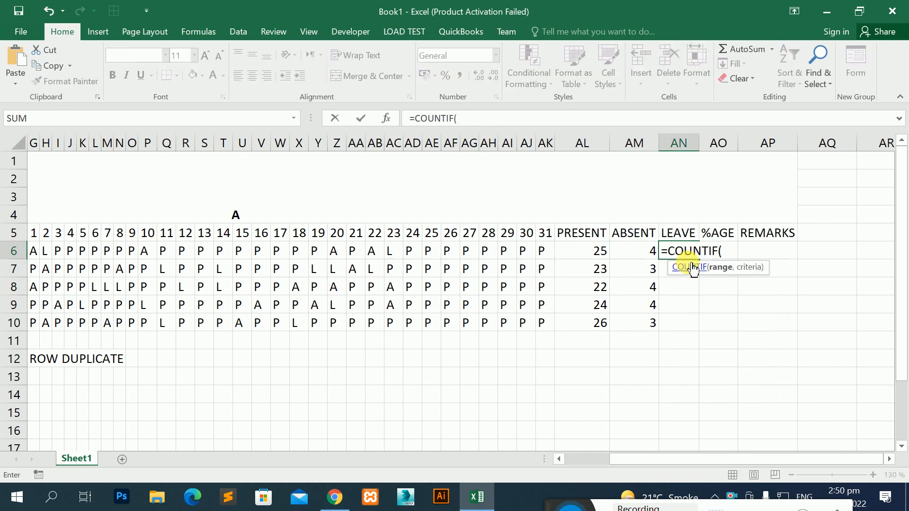
left_click_drag(544, 249, 139, 240)
type(",")
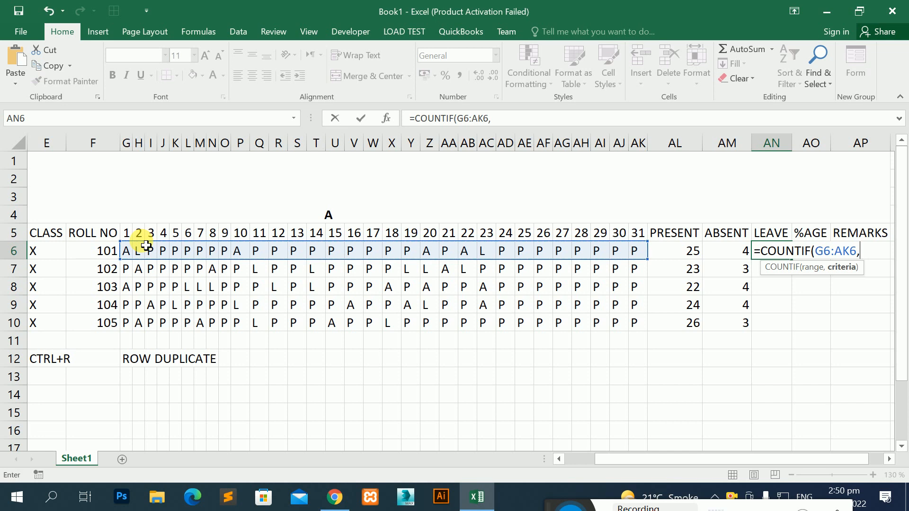
type("\"L\")")
key("Return")
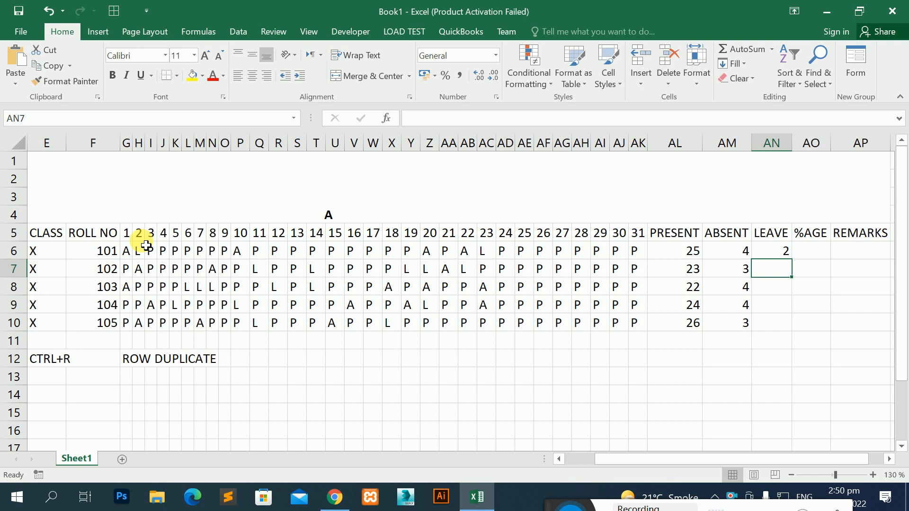
Review the PRESENT, ABSENT and LEAVE headings and the first student's formulas in AL6, AM6 and AN6.
left_click_drag(683, 461, 702, 464)
left_click(551, 235)
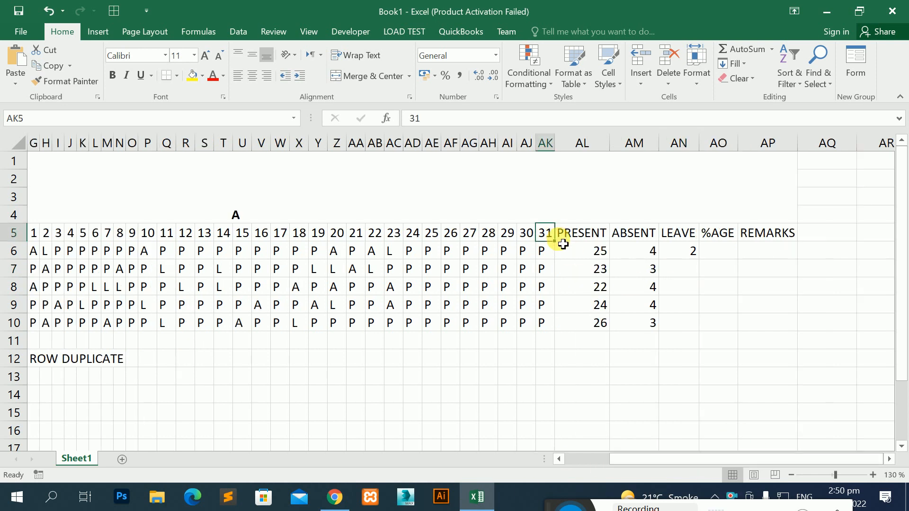
left_click(593, 250)
left_click(645, 235)
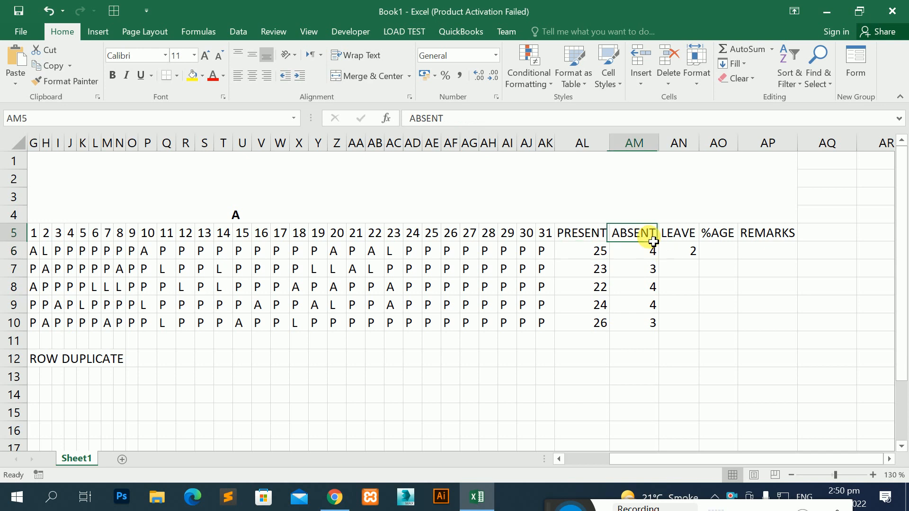
left_click(641, 251)
left_click(686, 237)
left_click(685, 251)
left_click(606, 251)
left_click(630, 253)
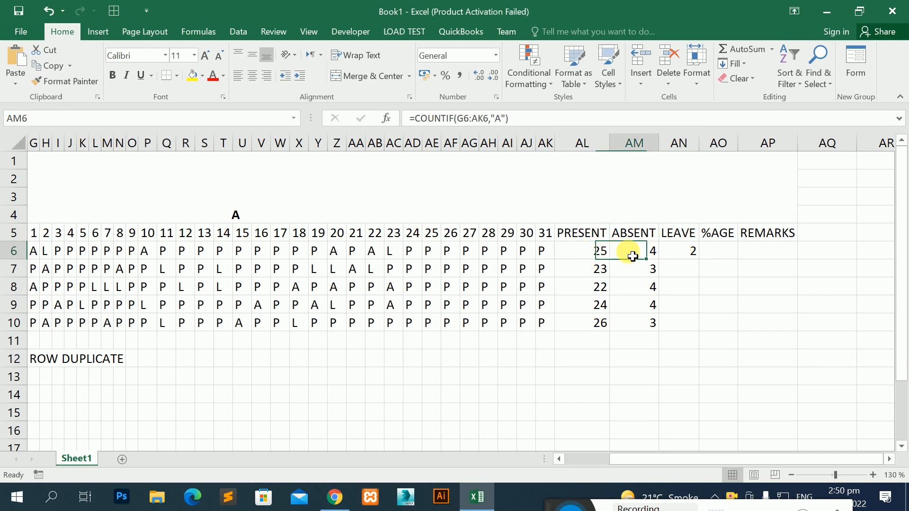
Fill the LEAVE formula from AN6 down to AN10 and recheck the three count formulas in row 6.
left_click(673, 252)
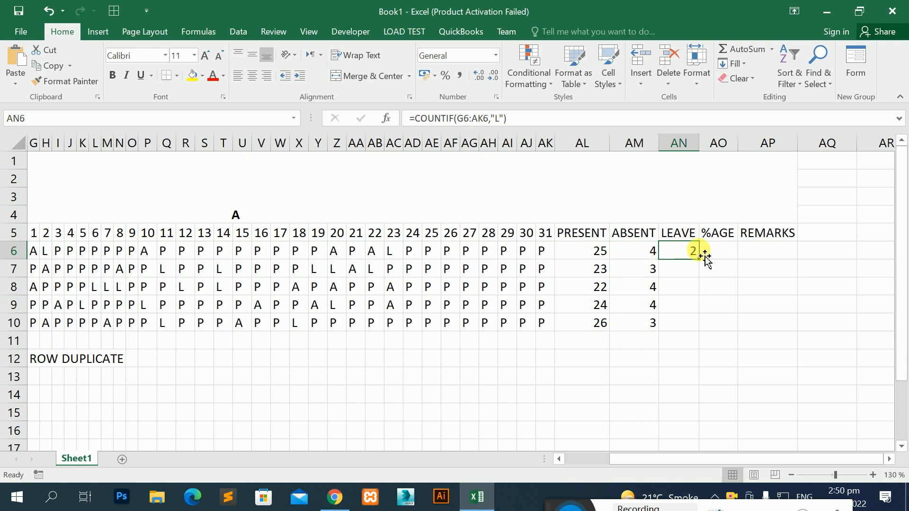
left_click_drag(699, 259, 692, 331)
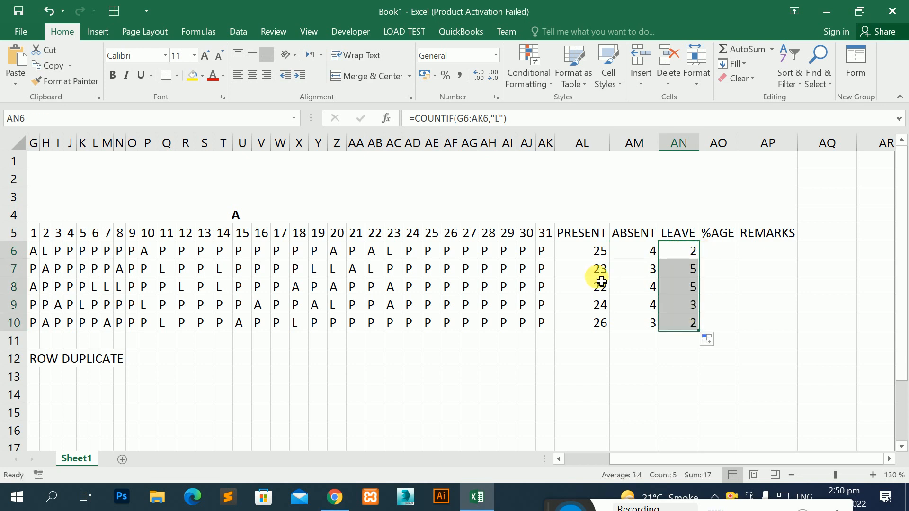
left_click(583, 231)
left_click(578, 246)
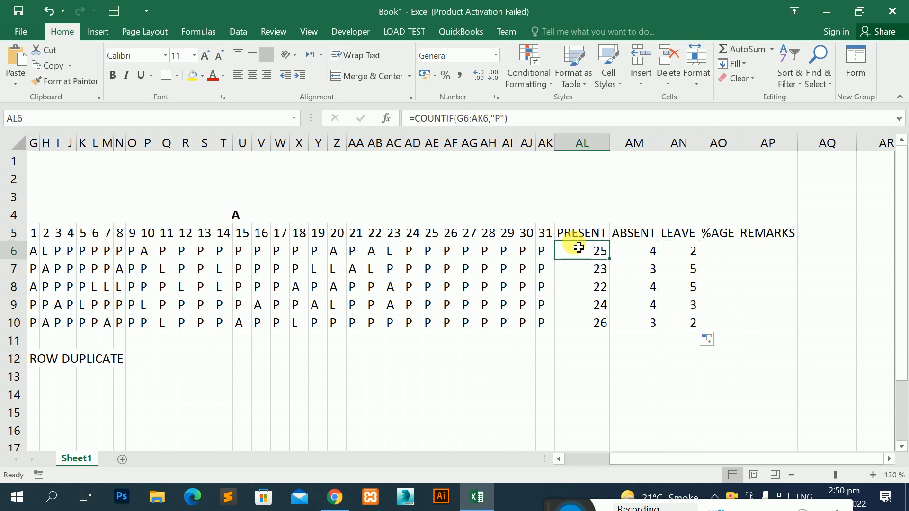
left_click(627, 235)
left_click(637, 251)
left_click(692, 233)
left_click(690, 261)
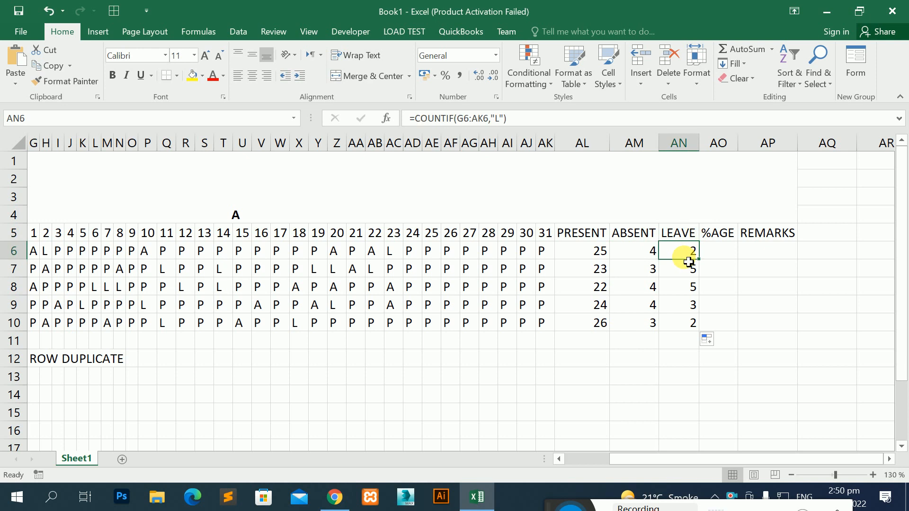
Enter =AL6/31*100 in AO6 to calculate the first student's attendance percentage.
key("Right")
type("=")
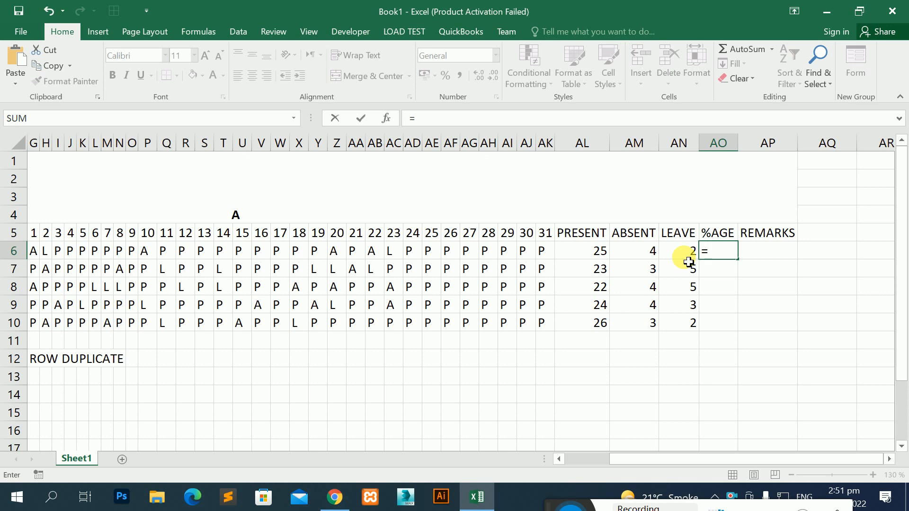
left_click_drag(600, 236, 601, 247)
left_click(604, 250)
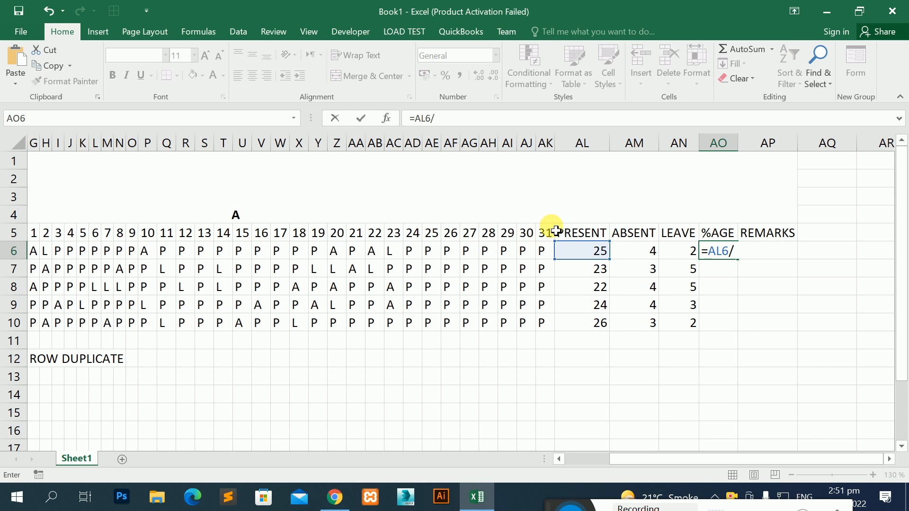
type("31")
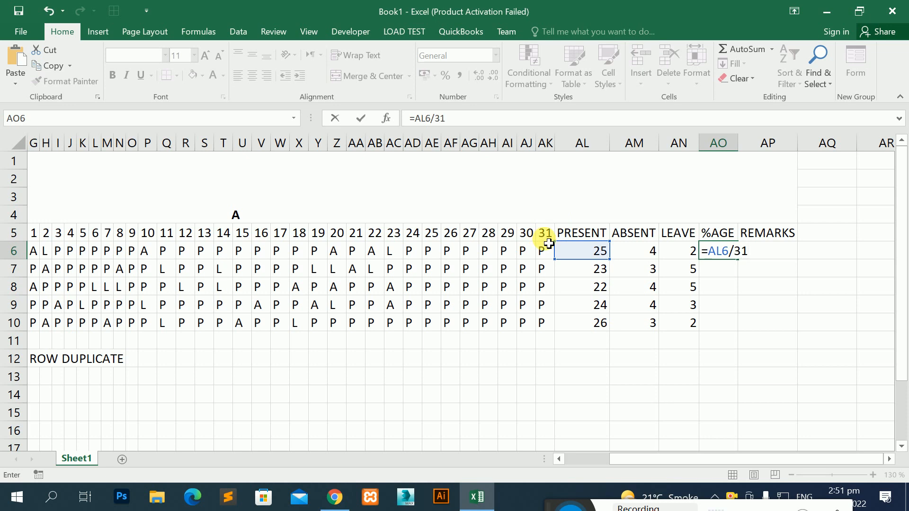
type("*100")
key("Return")
Fill the %AGE formula from AO6 down to AO10 and check the formula in AO6.
left_click(732, 250)
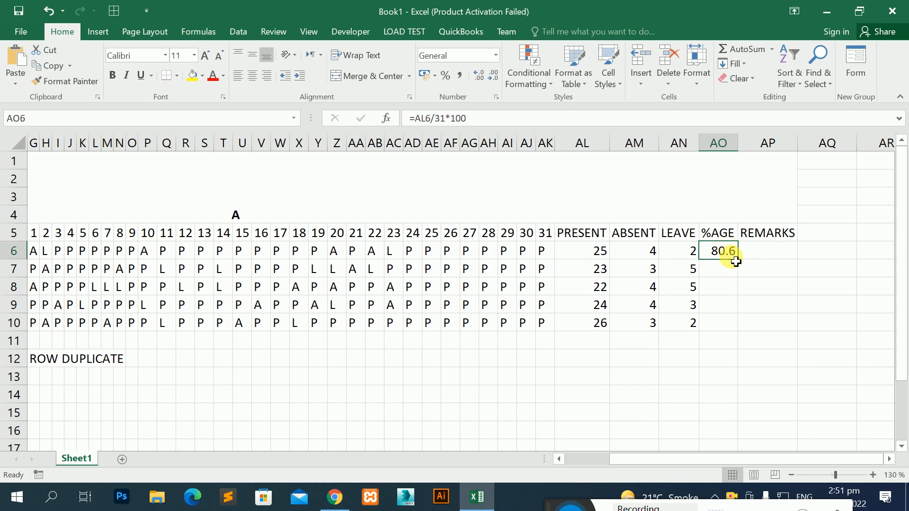
left_click_drag(738, 259, 730, 336)
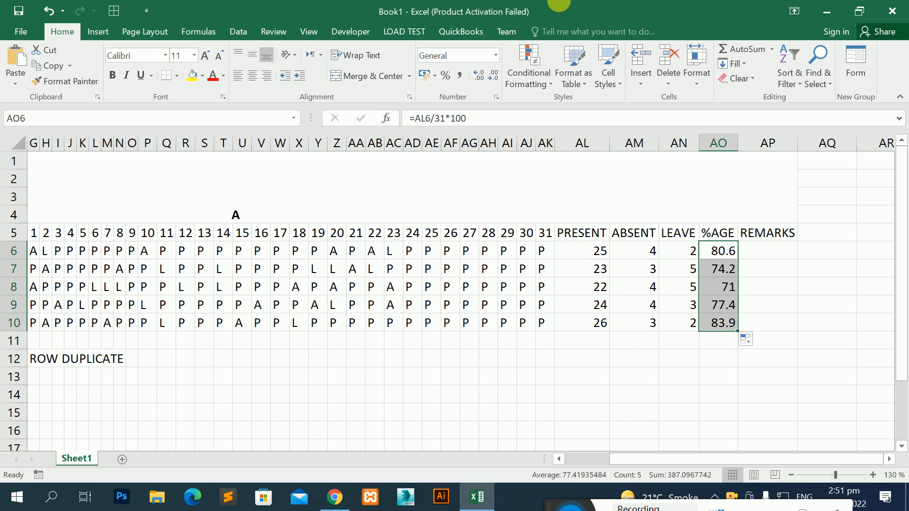
left_click(715, 249)
double_click(716, 251)
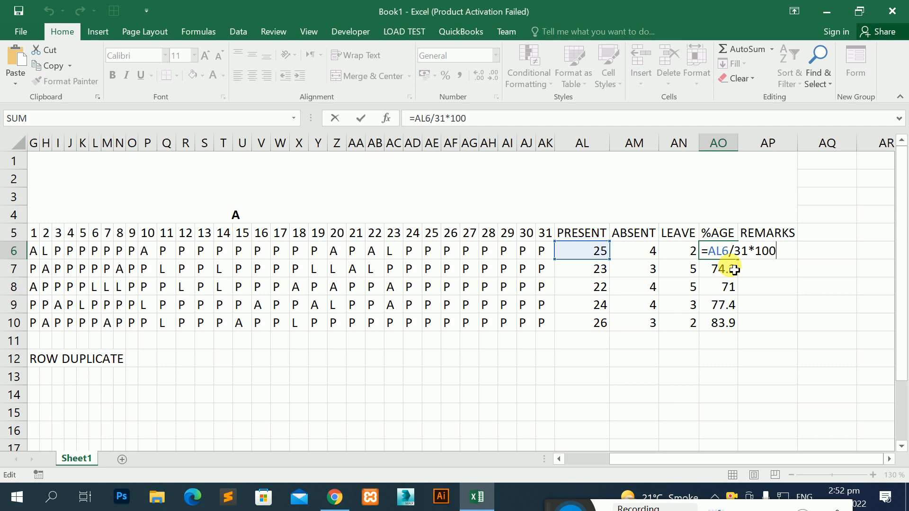
key("Return")
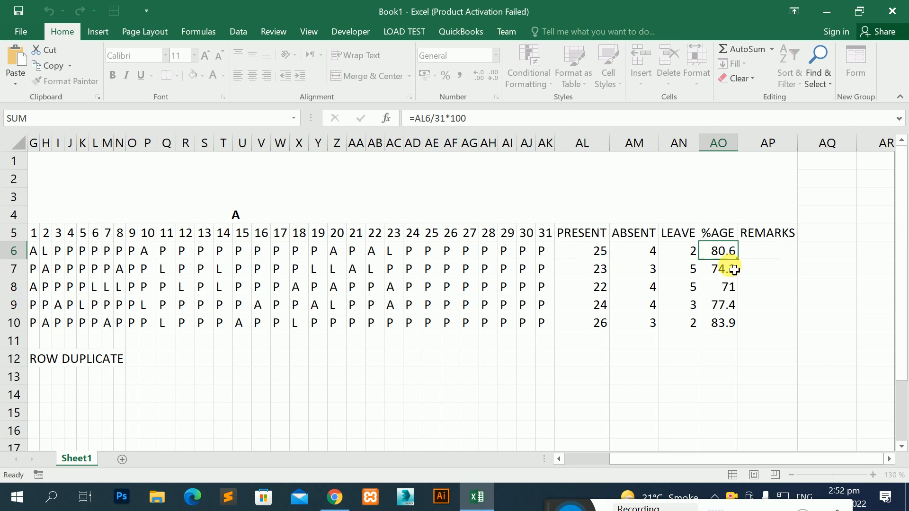
Enter =IF(AO6>=70,"GOOD","BAD") in AP6 as the first student's remark formula.
key("Right")
key("Up")
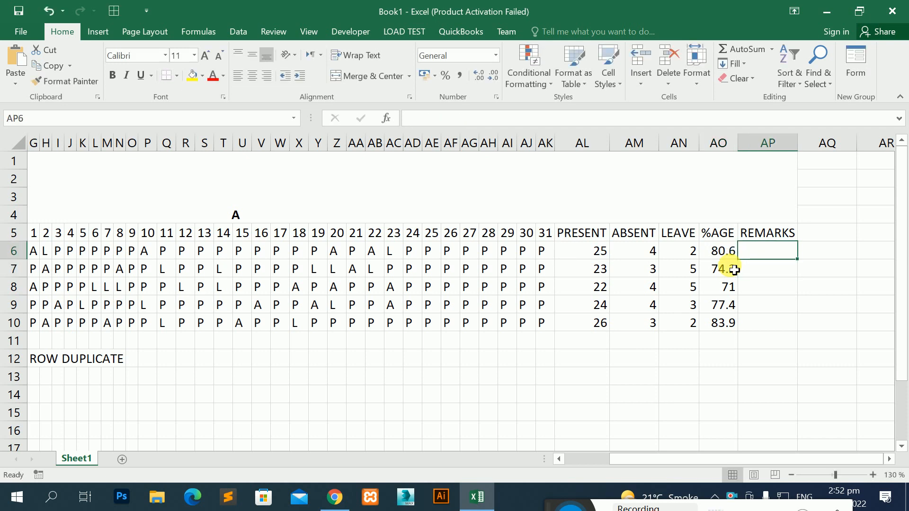
type("=IF")
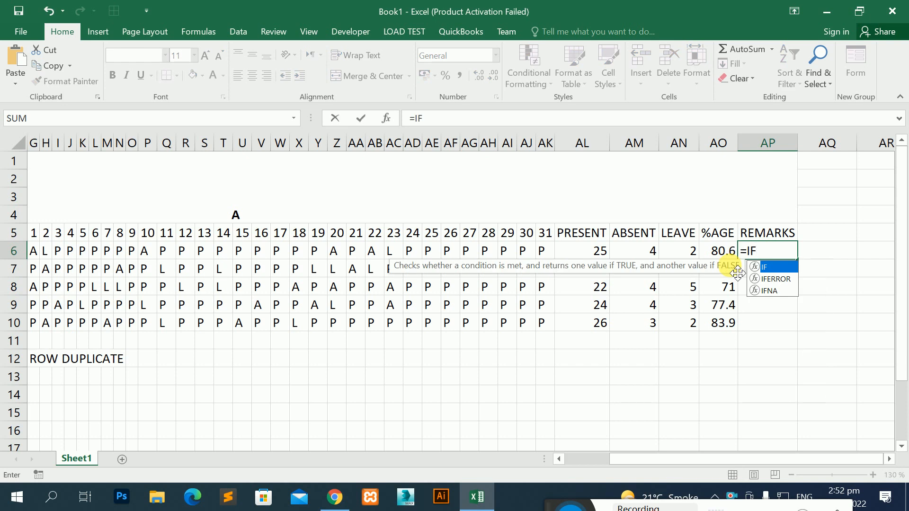
type("(")
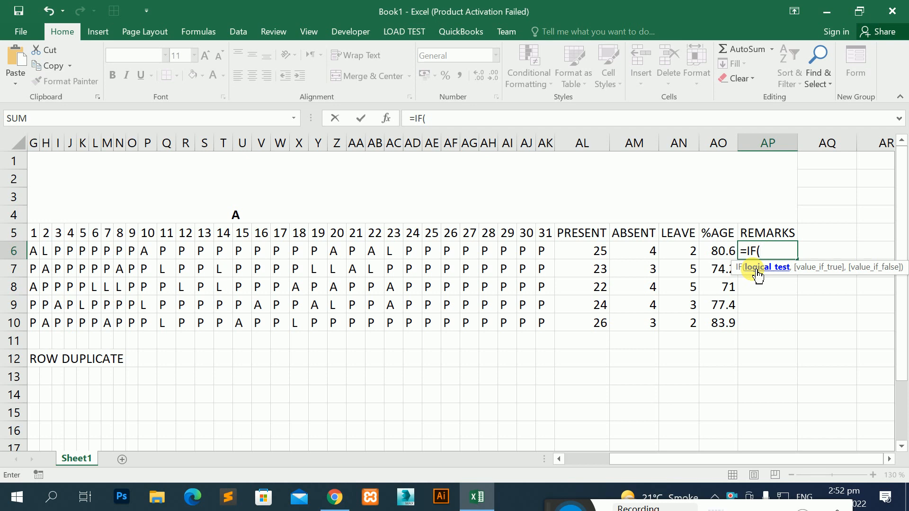
left_click(725, 255)
type(">")
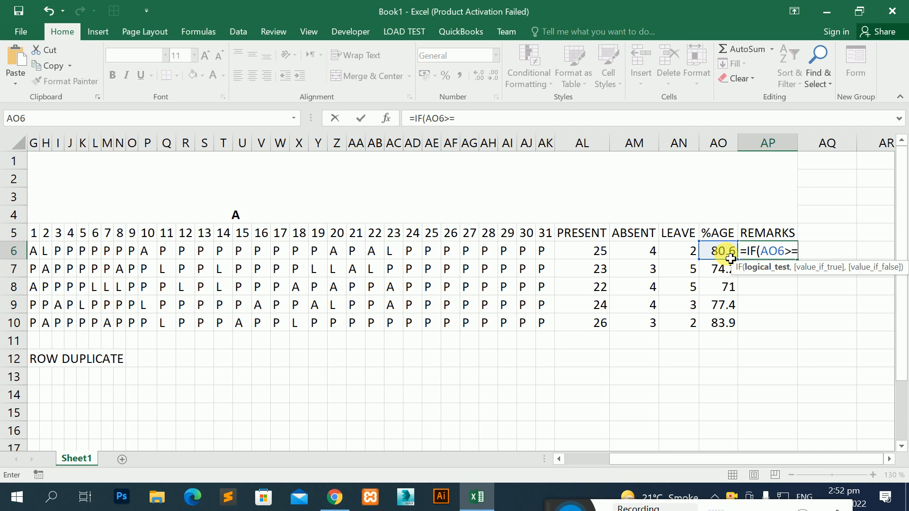
type("=70")
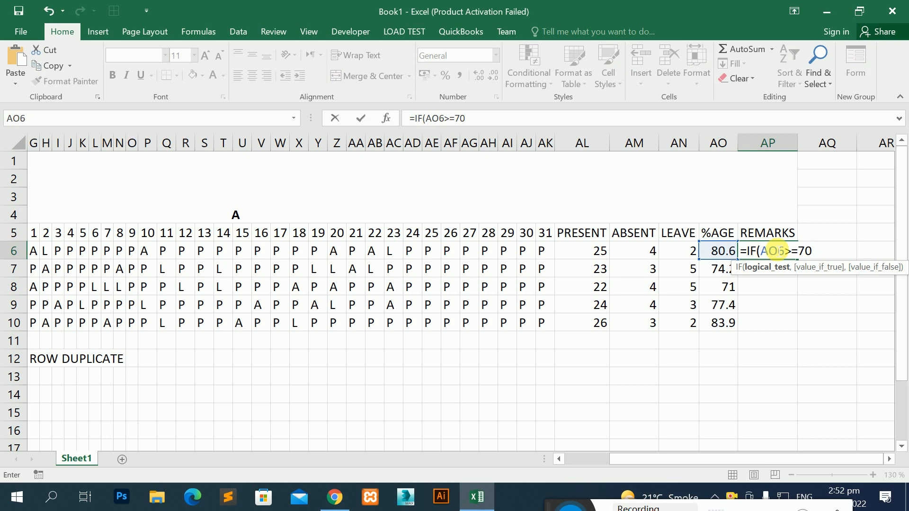
type(",\"")
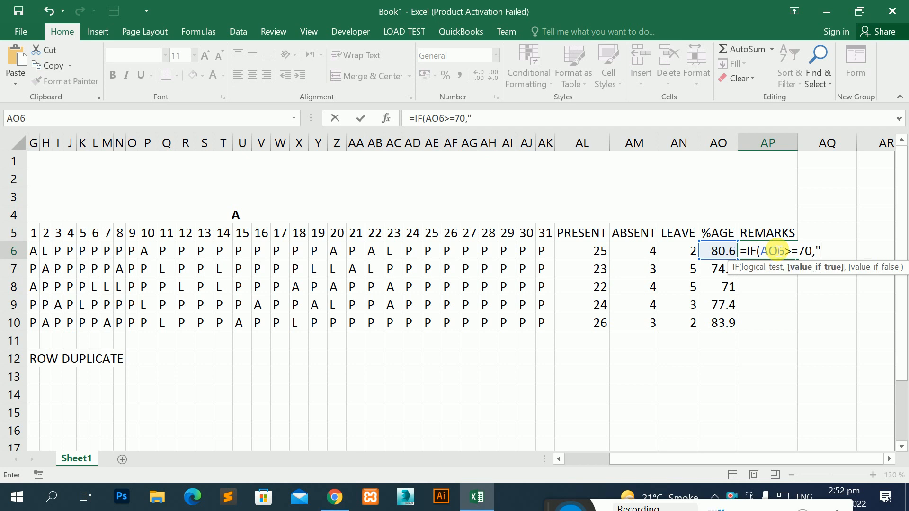
type("GOOD")
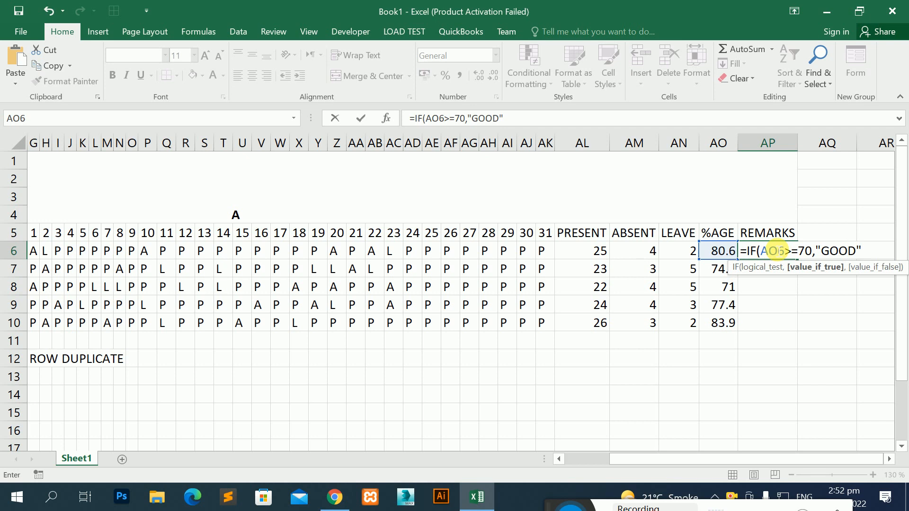
type("\",")
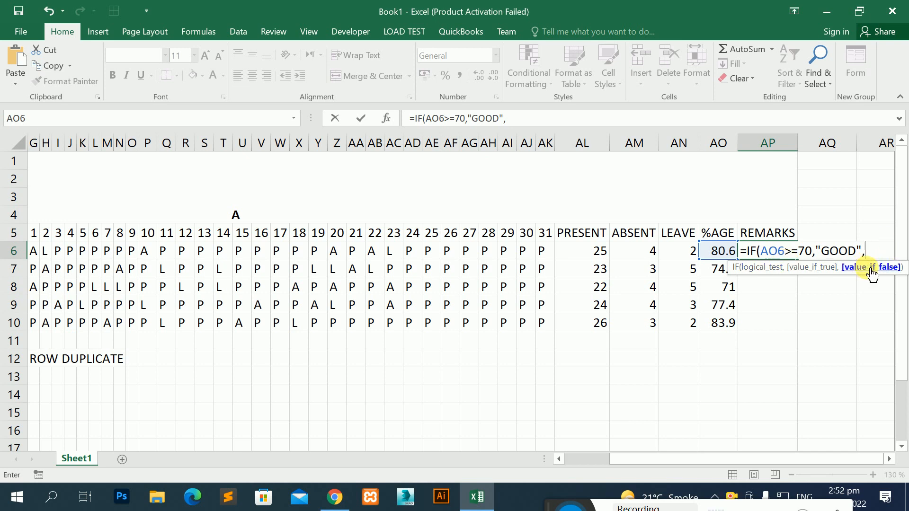
type("BAD")
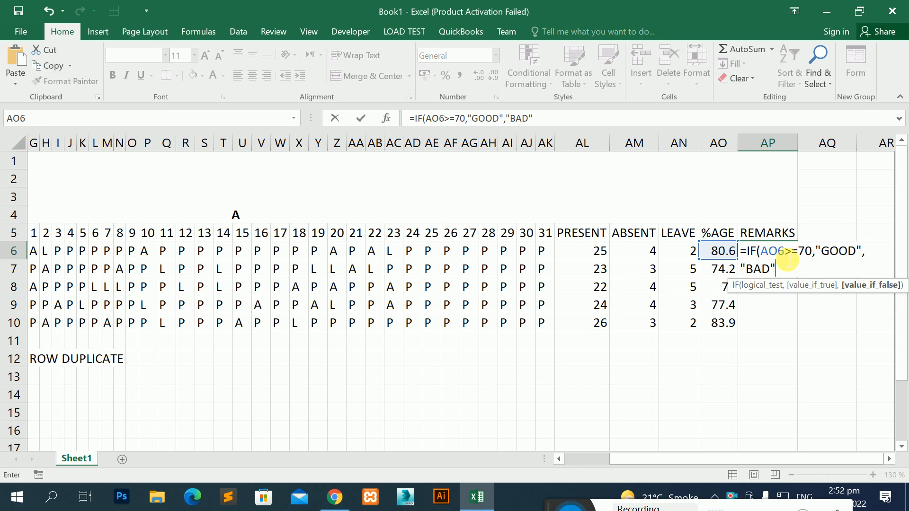
key("Return")
Fill the REMARKS formula from AP6 down to AP10 and select the percentages AO6:AO10 for comparison.
left_click(722, 252)
left_click(782, 256)
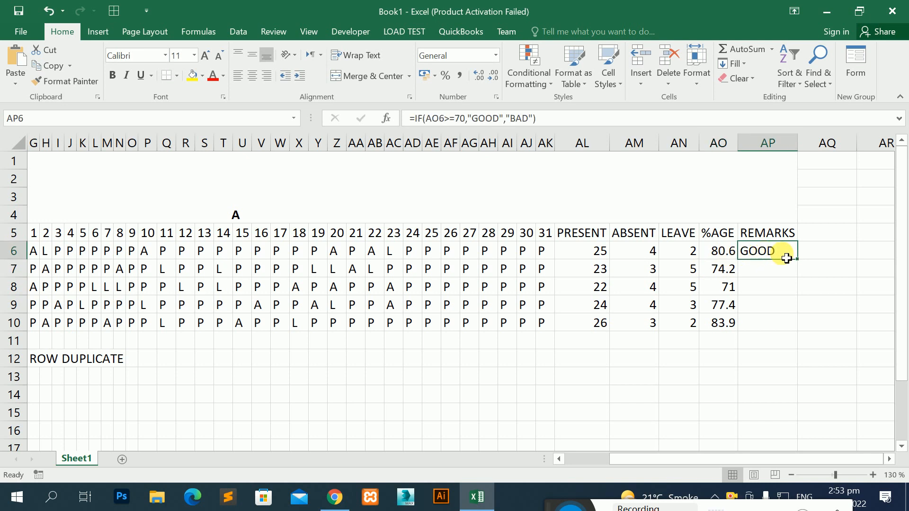
left_click_drag(799, 260, 782, 324)
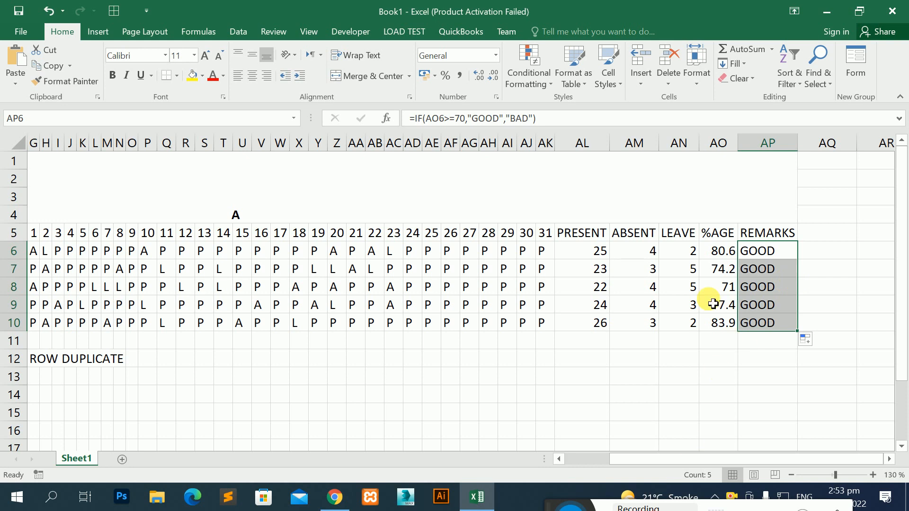
left_click_drag(728, 257, 725, 328)
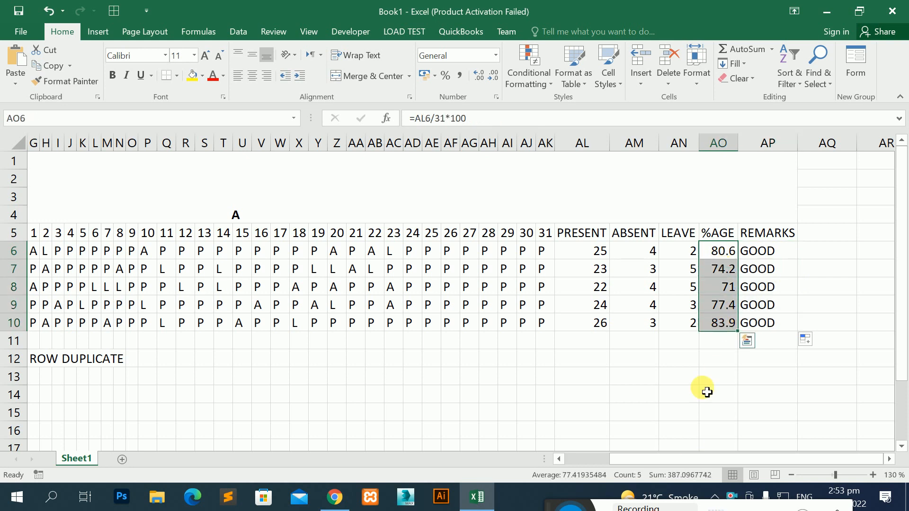
Mark the first student absent with A on days 2, 12 and 18 in row 6.
left_click_drag(662, 456, 603, 466)
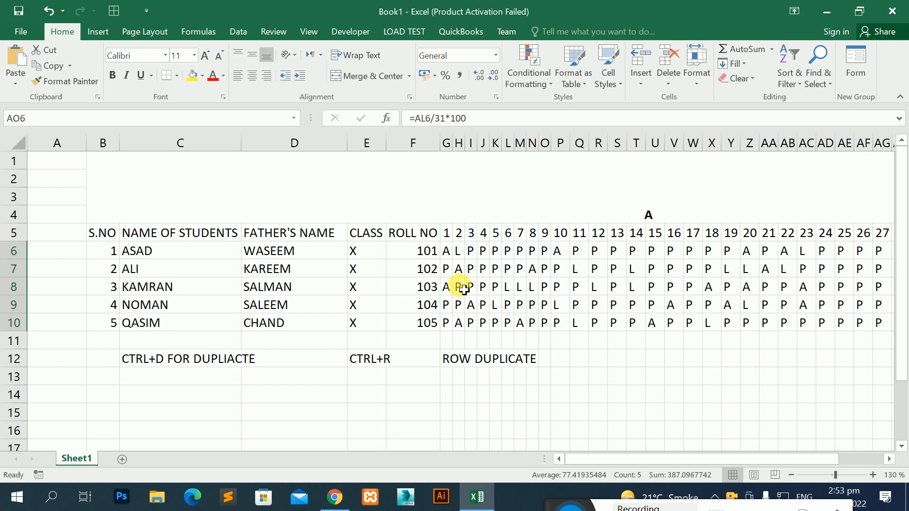
left_click(461, 251)
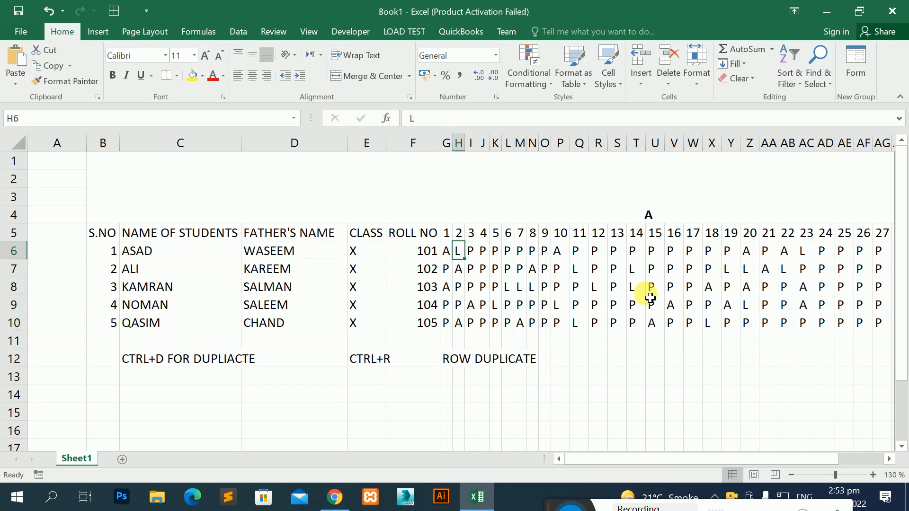
type("A")
key("Right")
key("Right")
key("Right")
key("Right")
key("Right")
key("Right")
key("Right")
key("Right")
key("Right")
key("Right")
type("A")
key("Right")
key("Right")
key("Right")
key("Right")
key("Right")
key("Right")
type("A")
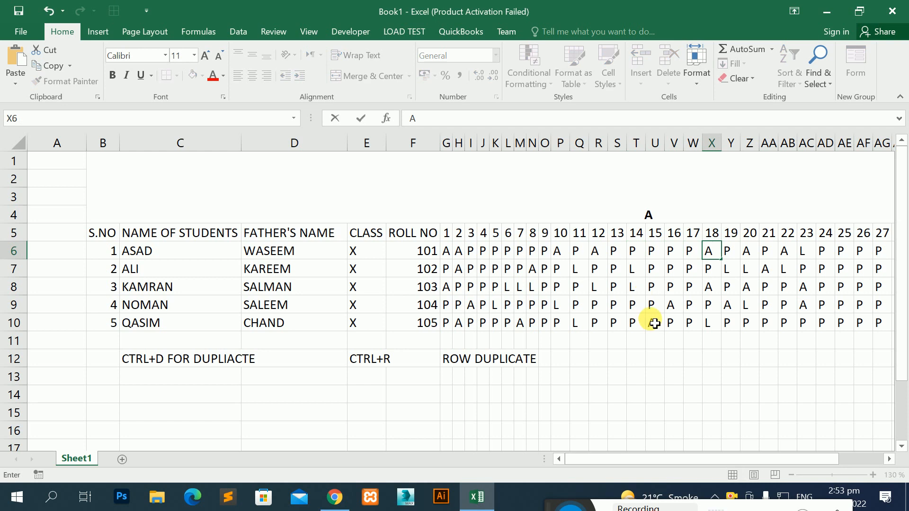
key("Return")
Mark the first student absent with A on days 19 and 28 as well.
left_click_drag(682, 459, 769, 455)
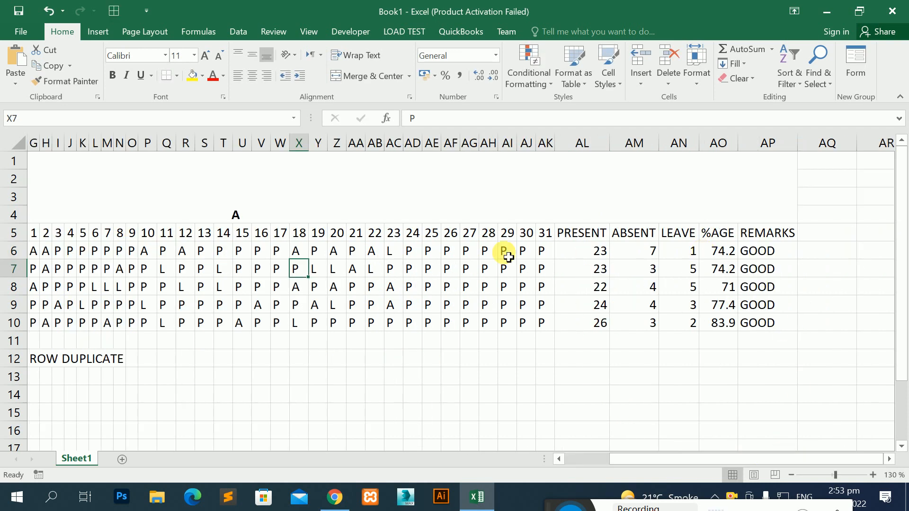
left_click(318, 251)
type("A")
left_click(486, 253)
type("A")
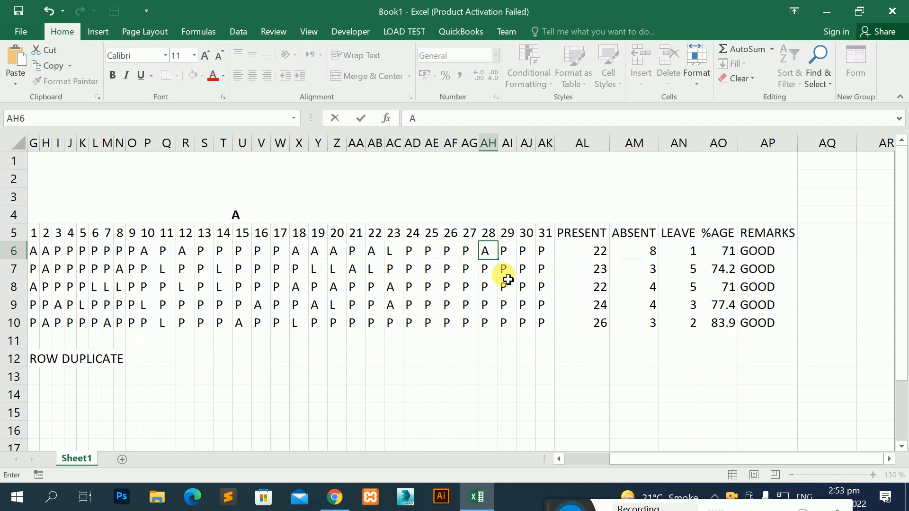
left_click(506, 270)
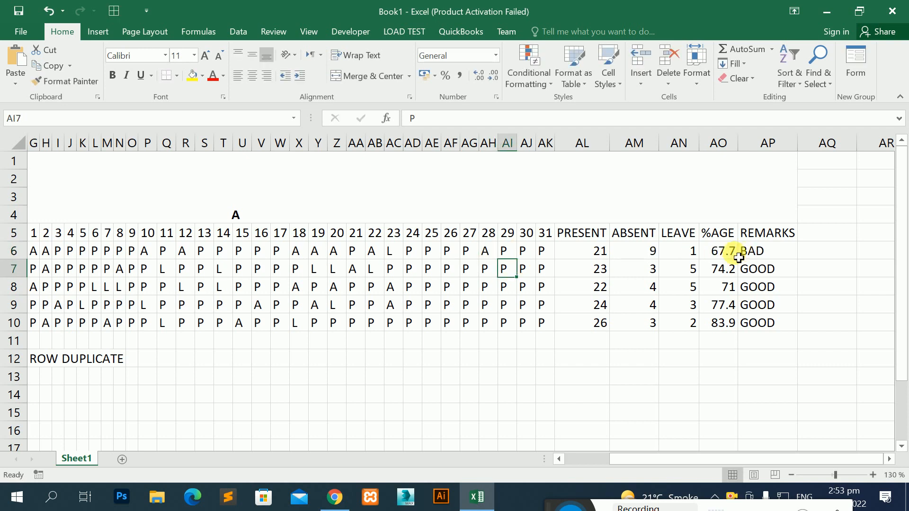
Examine the GOOD and BAD results in AP6's IF formula and look over the remarks in AP6:AP10.
left_click(753, 252)
double_click(759, 260)
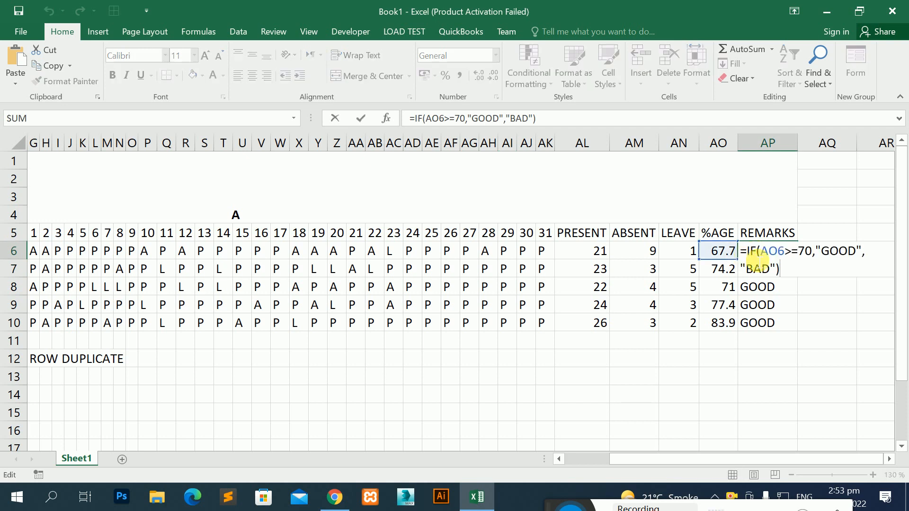
left_click_drag(822, 258, 874, 256)
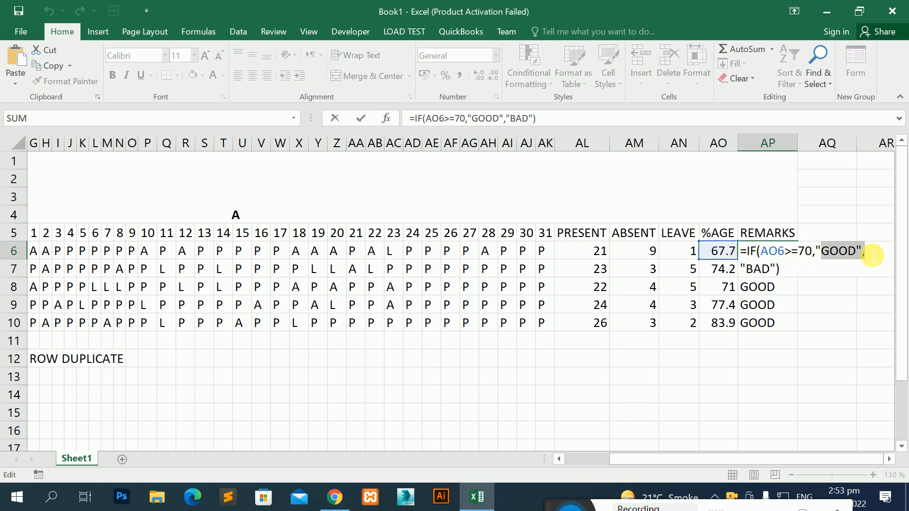
left_click(776, 274)
left_click_drag(770, 274, 755, 275)
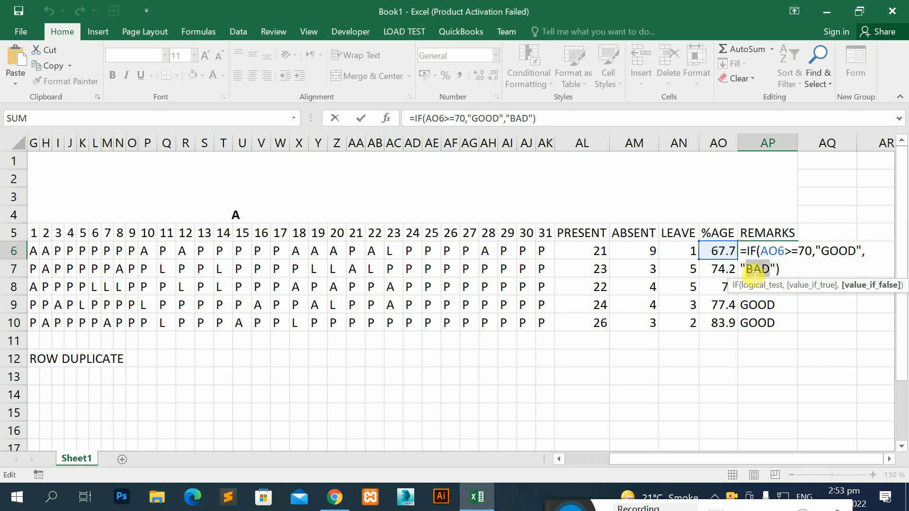
key("Return")
left_click_drag(778, 252, 771, 322)
Clear all five students' attendance entries for day 7 in M6:M10.
mouse_move(640, 459)
left_mouse_down()
mouse_move(609, 457)
mouse_move(628, 450)
left_mouse_up()
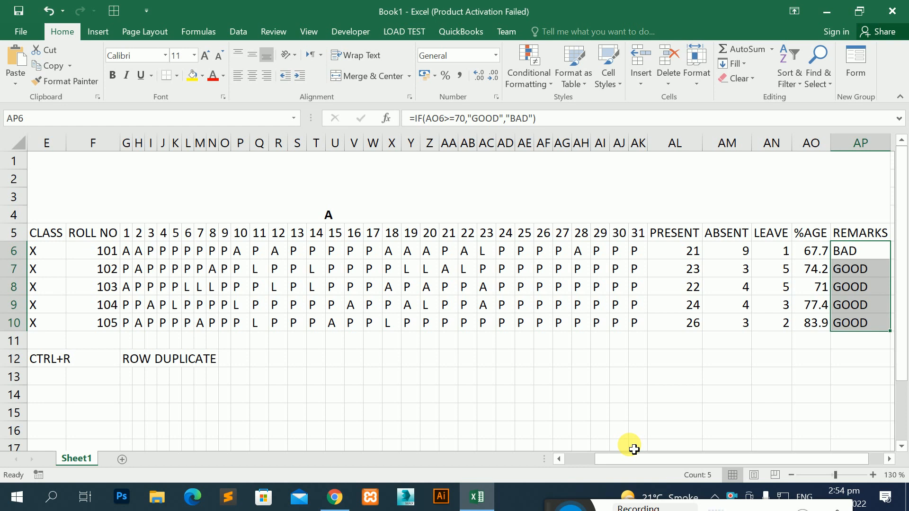
left_click(305, 361)
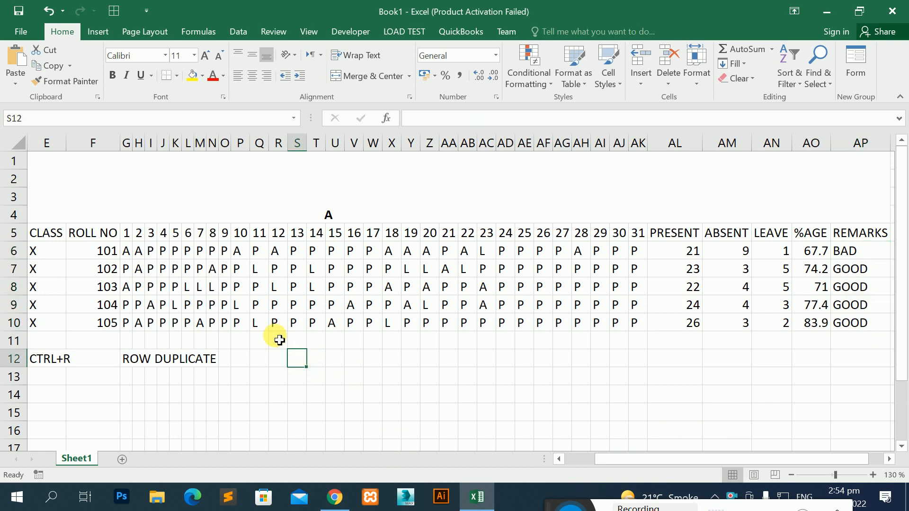
left_click_drag(204, 255, 210, 316)
left_click_drag(202, 254, 205, 324)
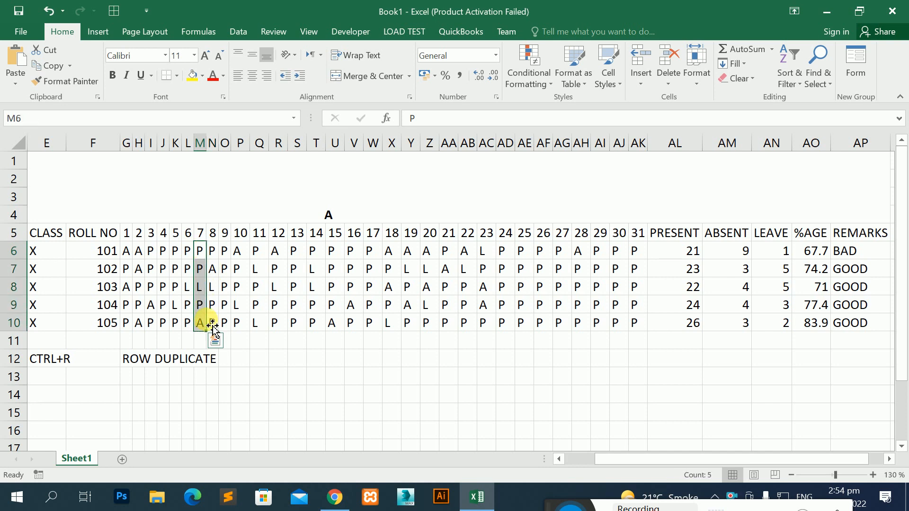
key("Delete")
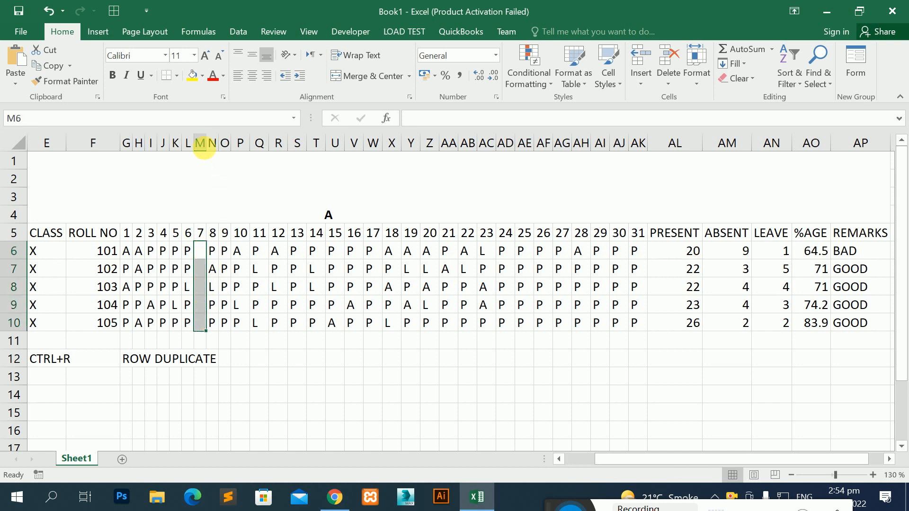
Widen column M and merge and center the empty day 7 cells M6:M10.
left_click_drag(206, 143, 231, 152)
left_click(217, 256)
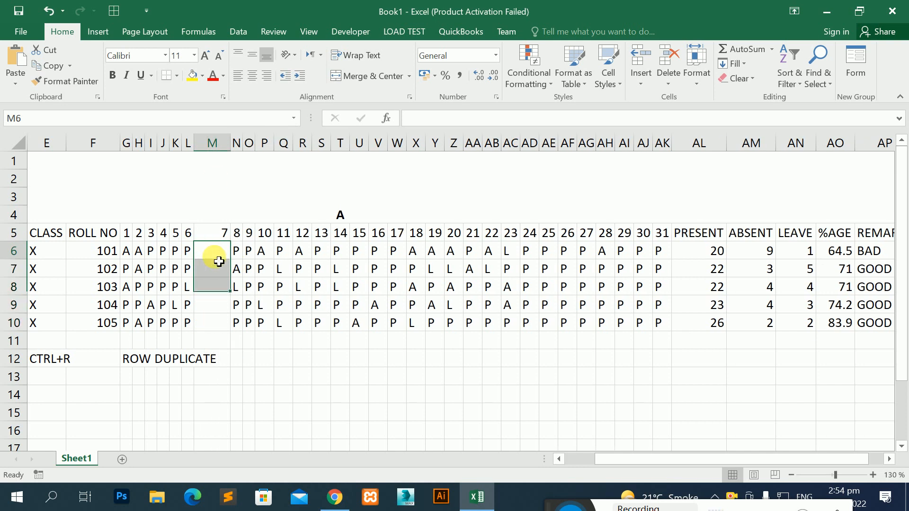
left_click(217, 266)
left_click(217, 283)
left_click_drag(221, 328, 228, 252)
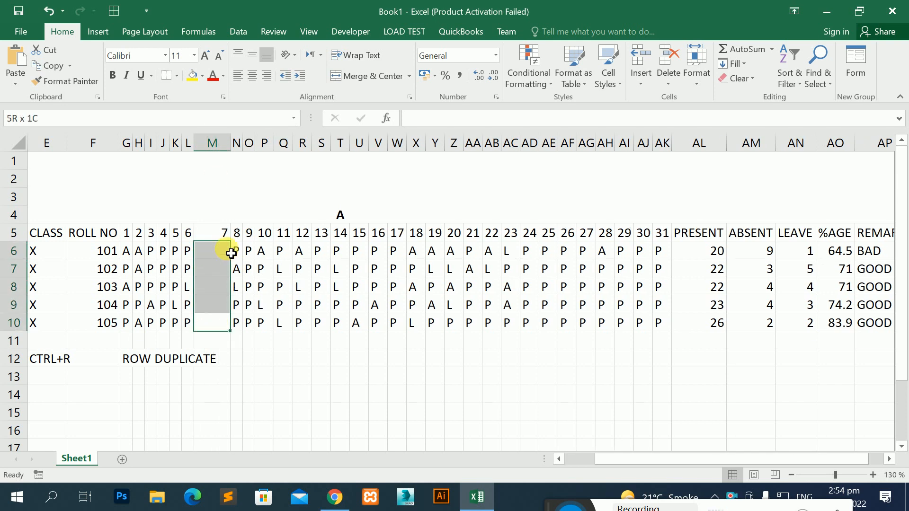
left_click(356, 80)
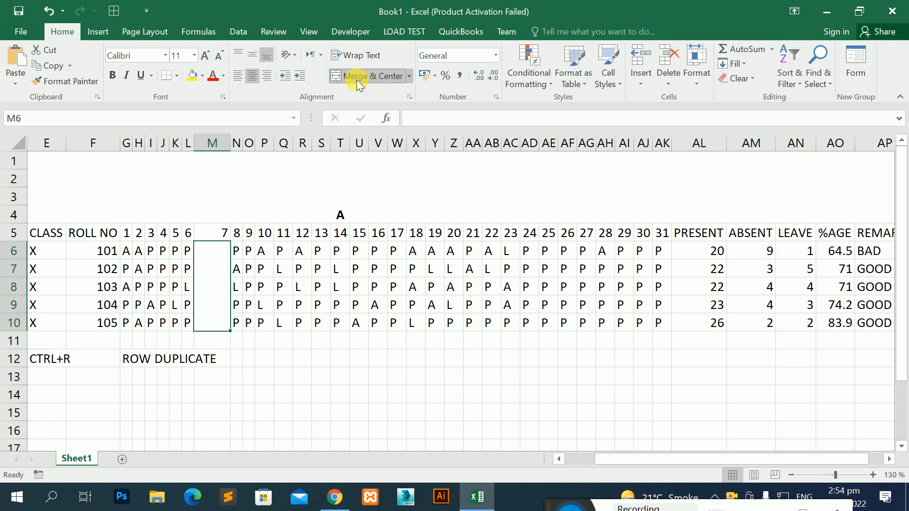
Enter SUNDAY in the merged day 7 cell and widen column M to fit the word.
type("SUNDYA")
key("BackSpace")
key("BackSpace")
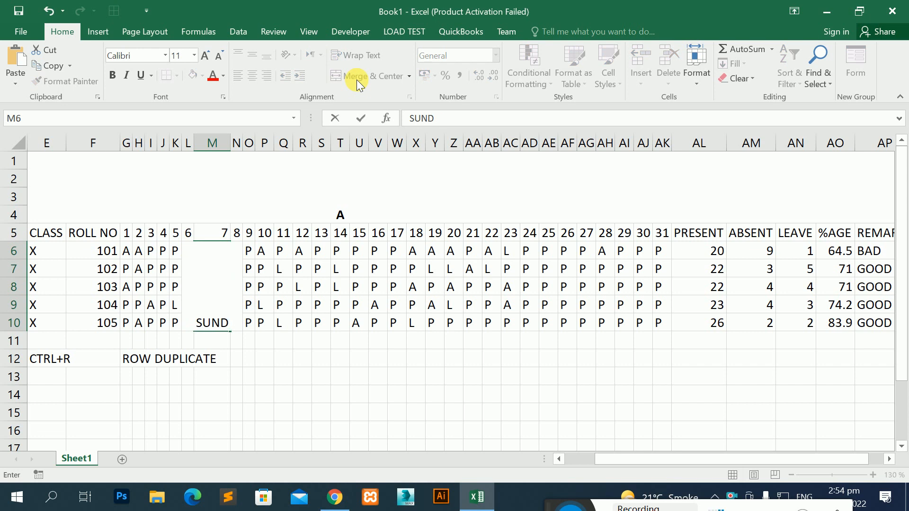
type("AY")
key("Return")
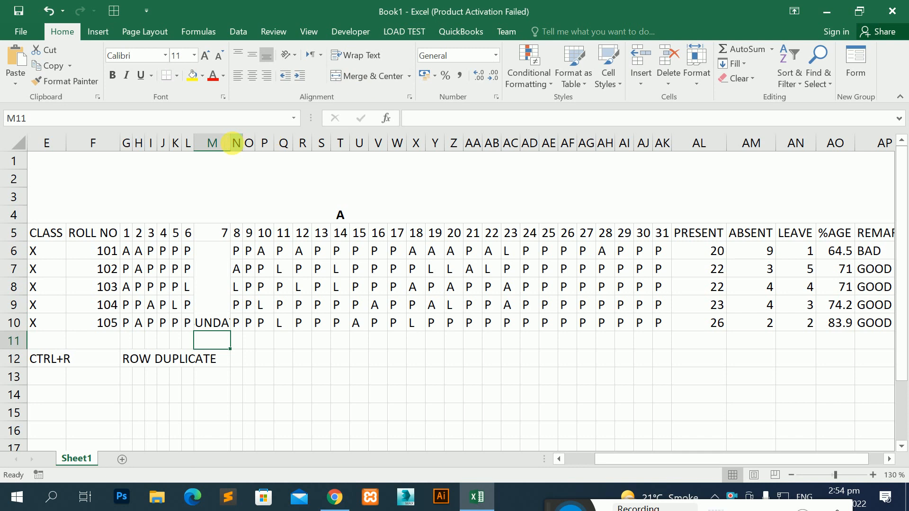
left_click_drag(231, 143, 228, 314)
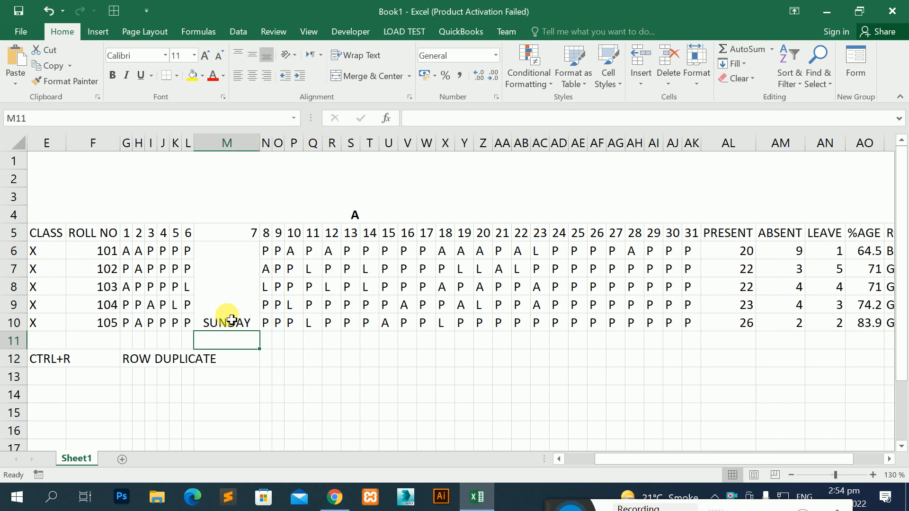
Try the Angle Counterclockwise orientation on the SUNDAY cell, then switch it to Angle Clockwise.
left_click(232, 320)
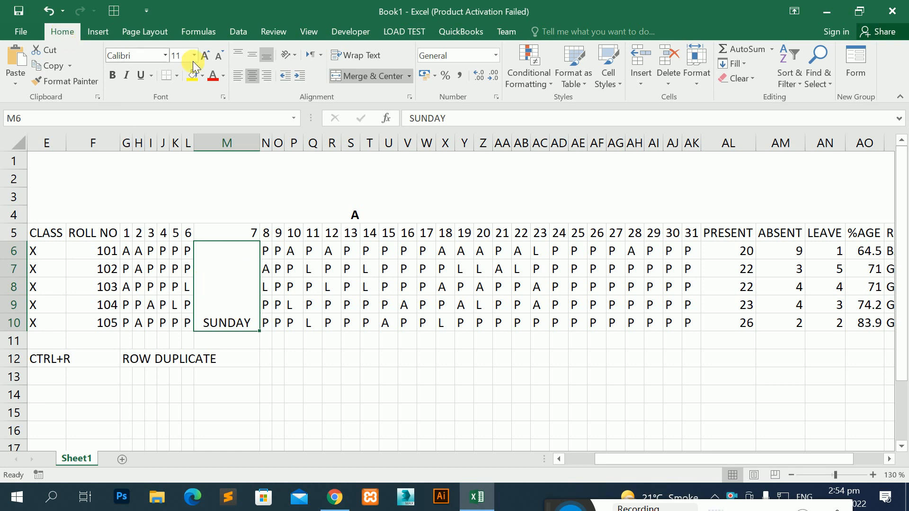
left_click(284, 56)
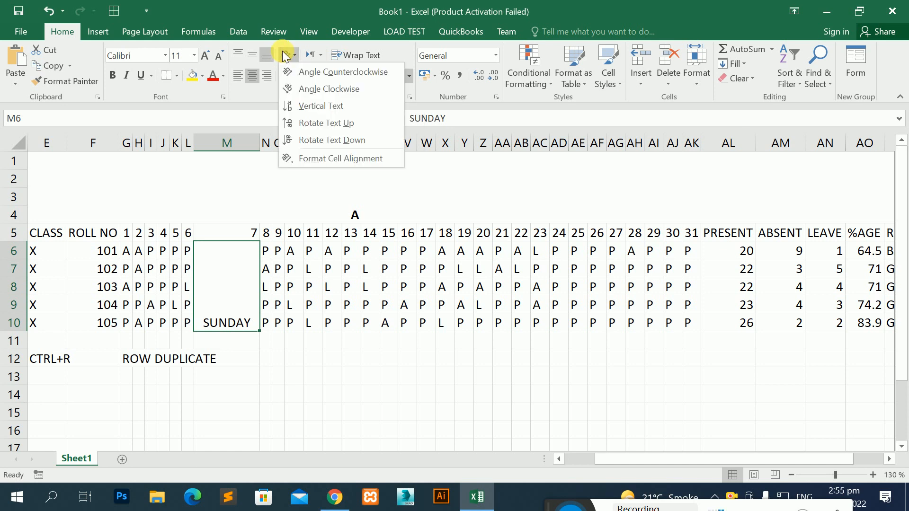
left_click(310, 71)
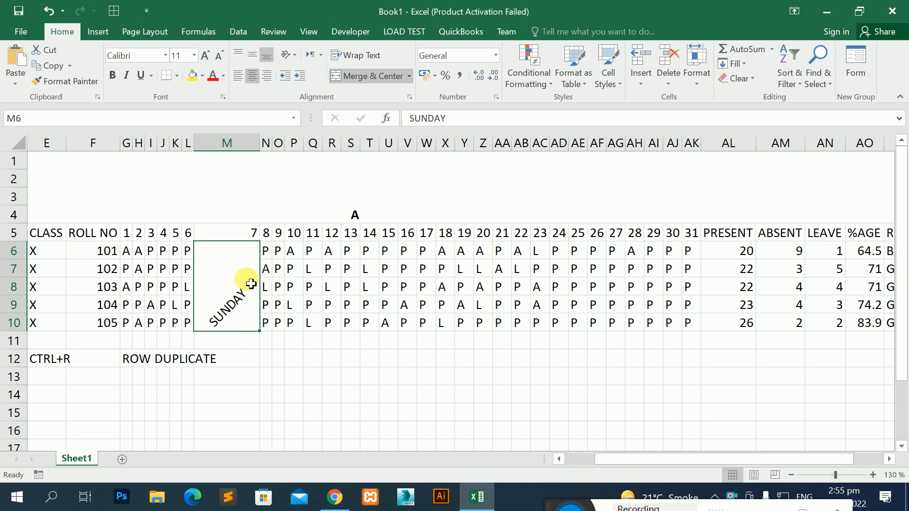
left_click(286, 59)
left_click(349, 91)
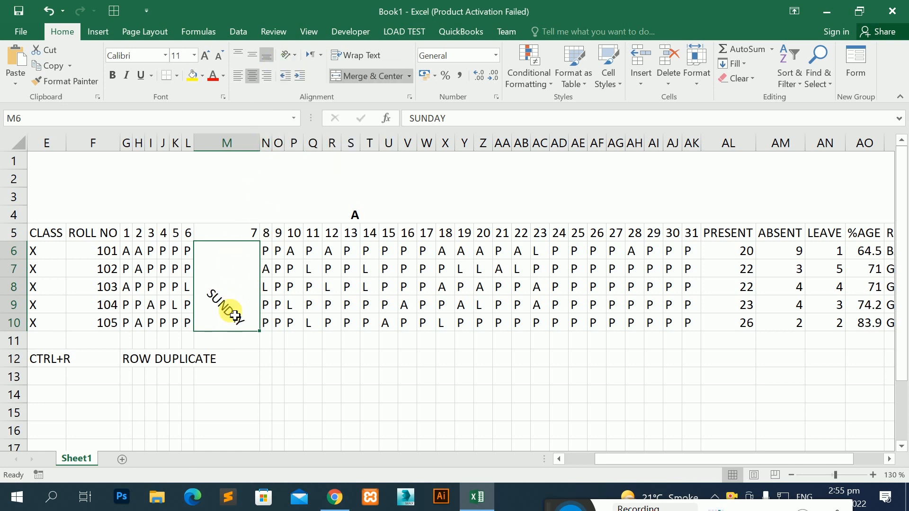
Try the Vertical Text, Rotate Text Up and Rotate Text Down orientations on the merged SUNDAY cell.
left_click(288, 56)
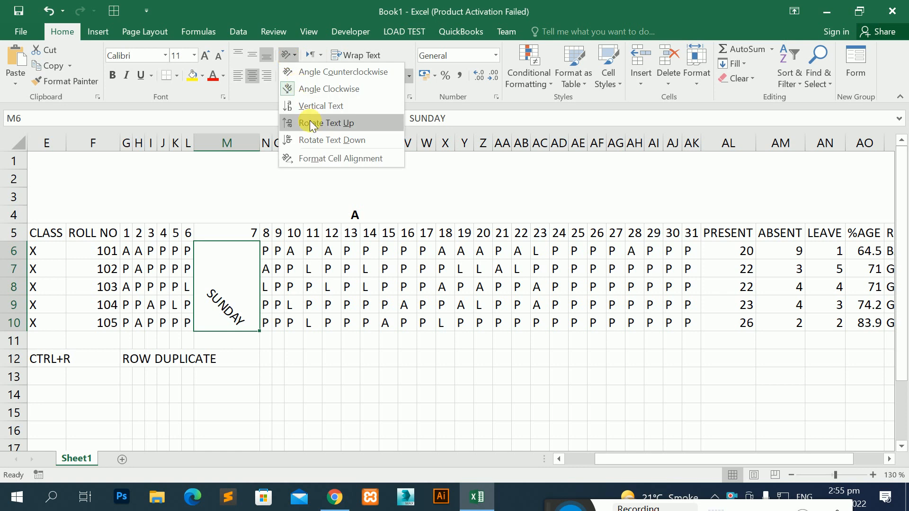
left_click(301, 107)
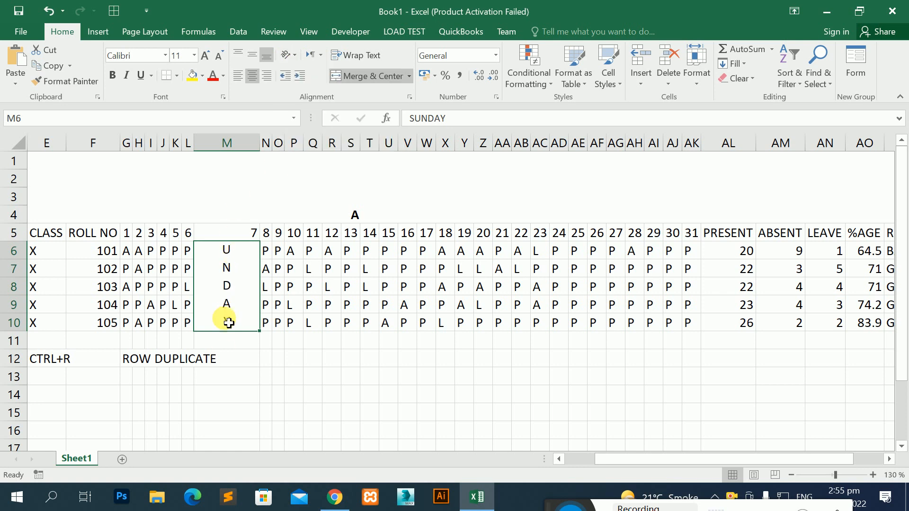
left_click(289, 58)
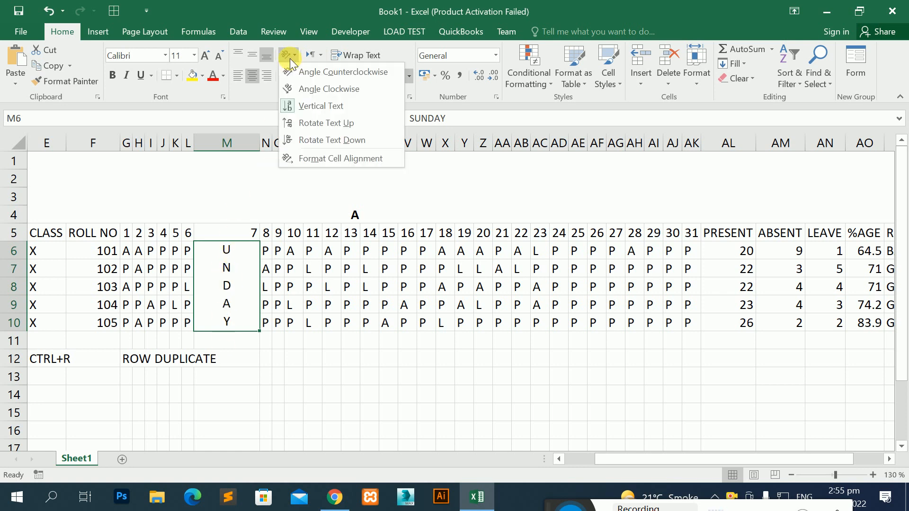
left_click(305, 126)
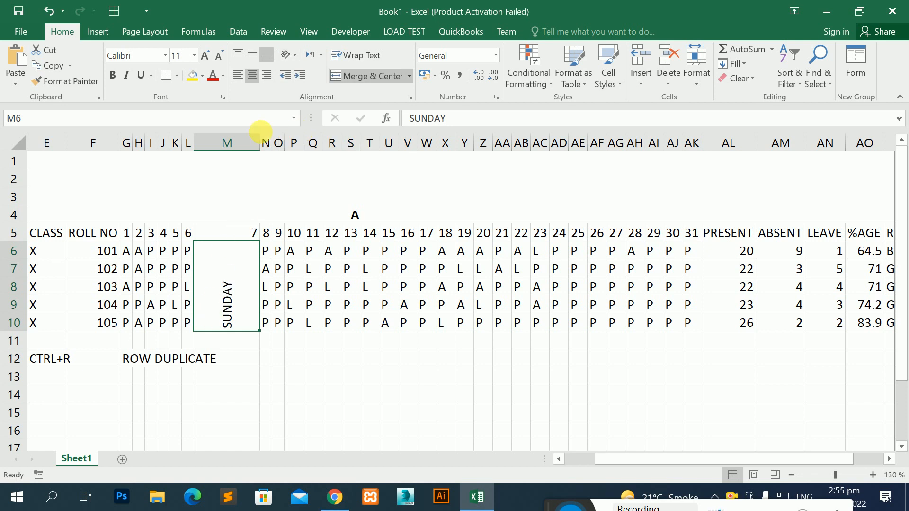
left_click(286, 59)
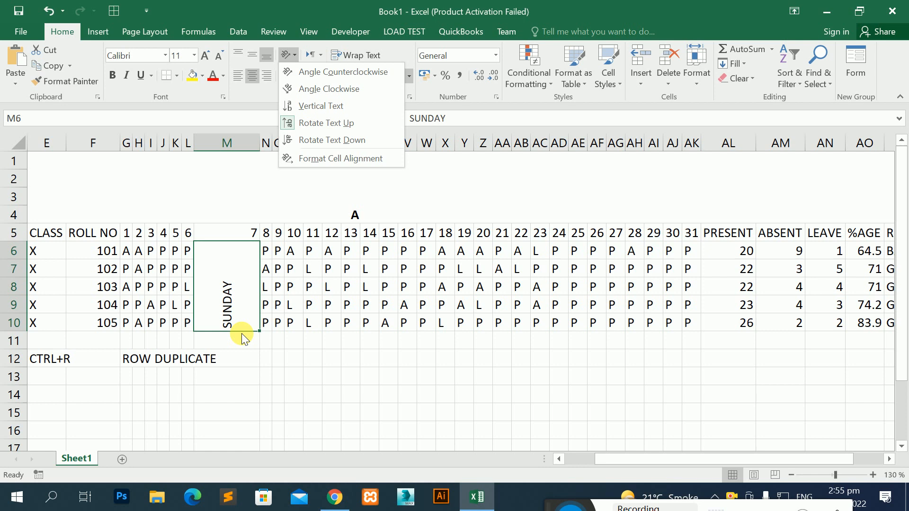
left_click(317, 140)
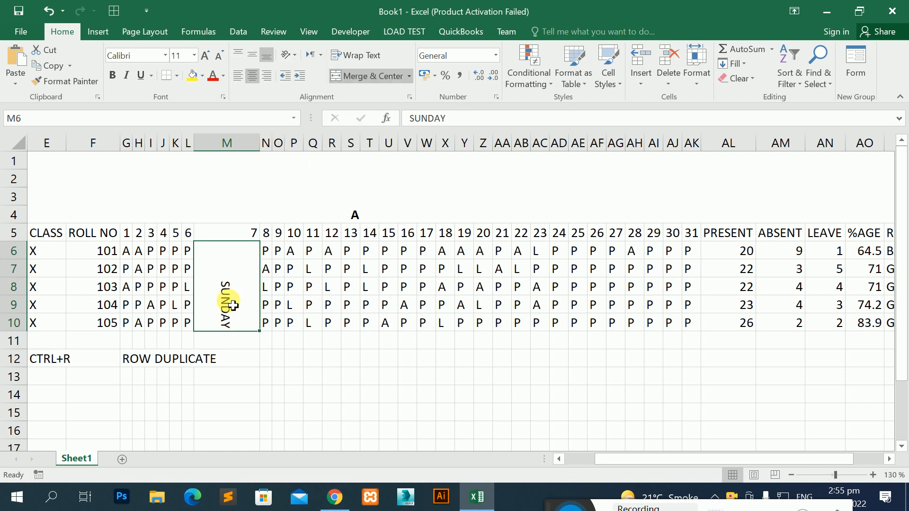
Rotate the SUNDAY text up, then set it to font size 14 with middle alignment.
left_click(288, 55)
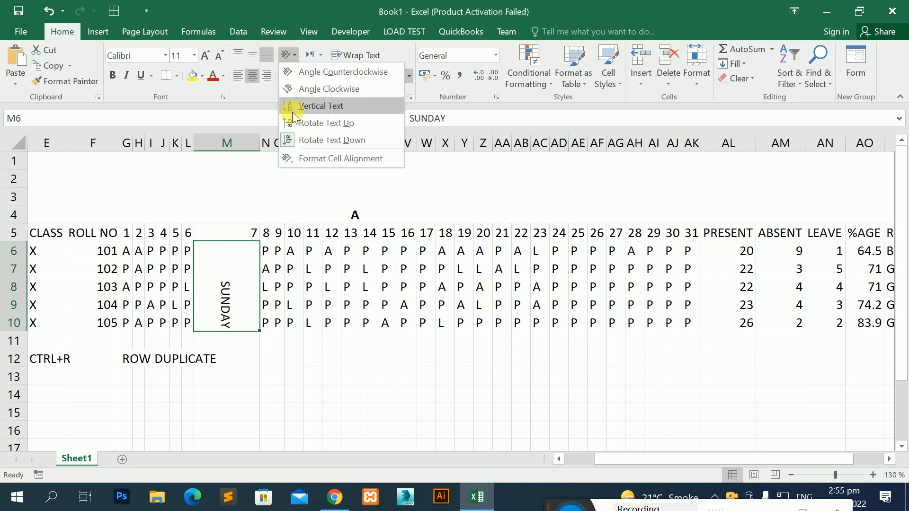
left_click(339, 122)
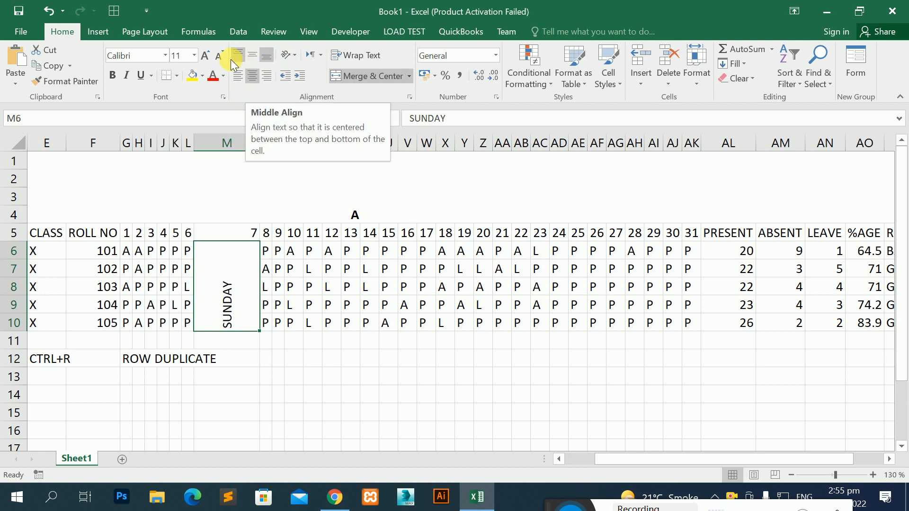
left_click(204, 56)
left_click(204, 56)
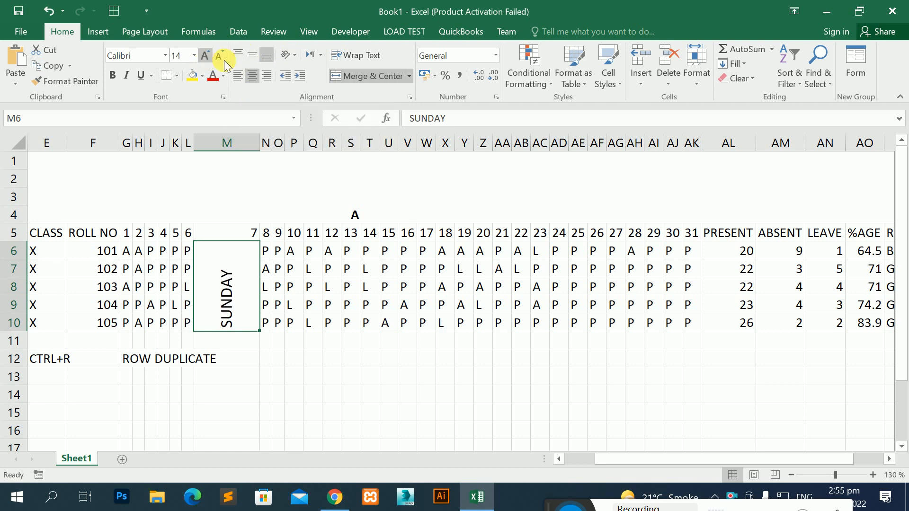
left_click(248, 54)
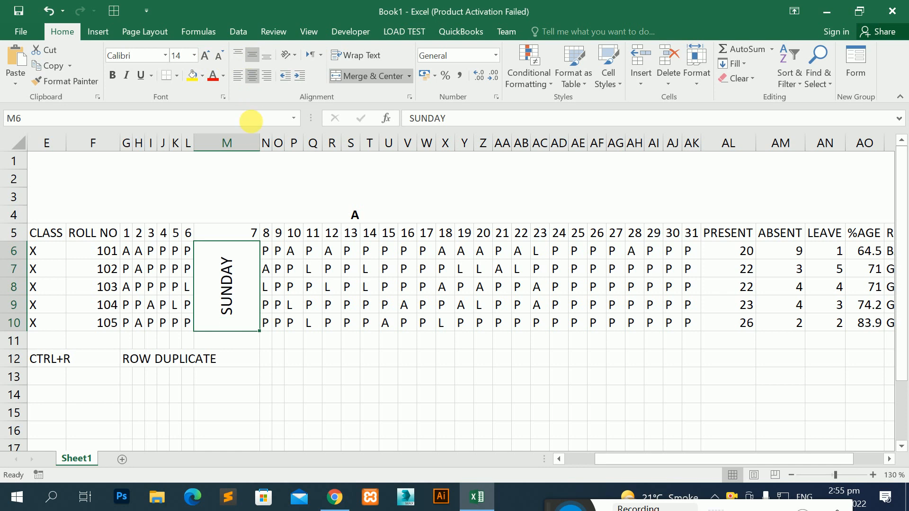
Narrow column M around the rotated SUNDAY text and fill the merged cell with light gold.
left_click_drag(261, 142, 223, 147)
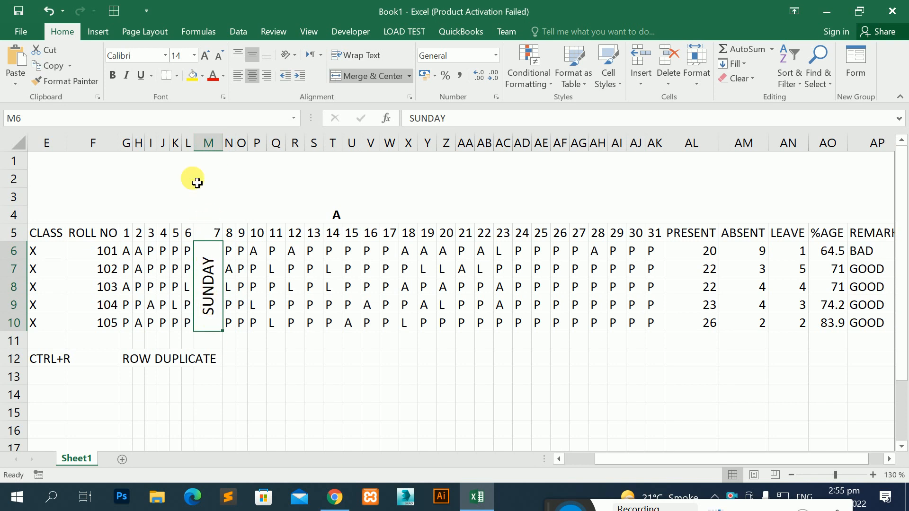
left_click(202, 76)
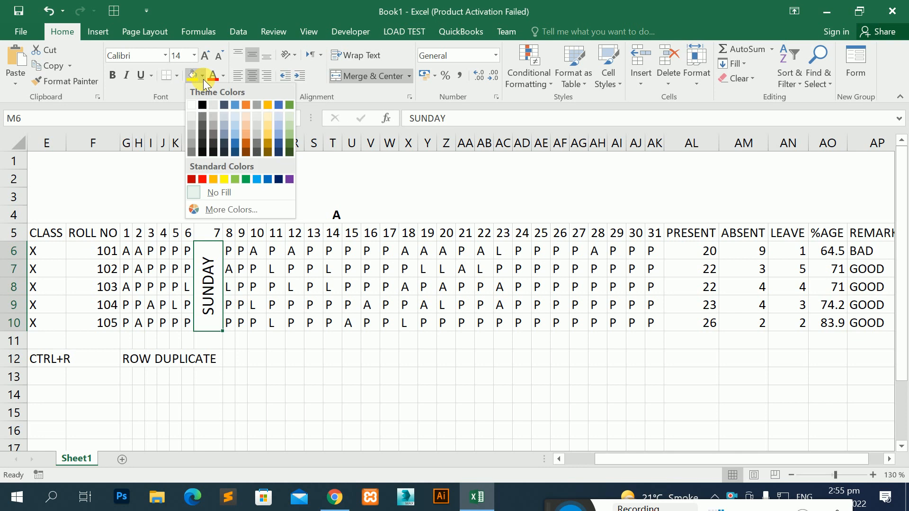
left_click(269, 136)
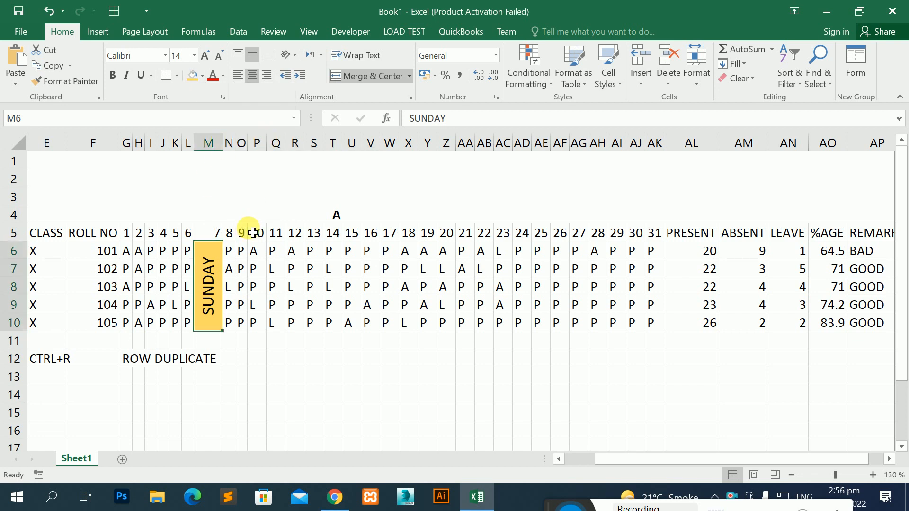
Copy the formatted SUNDAY cell over the attendance entries for days 14, 21 and 28, starting at T6, AA6 and AH6.
key("ctrl+c")
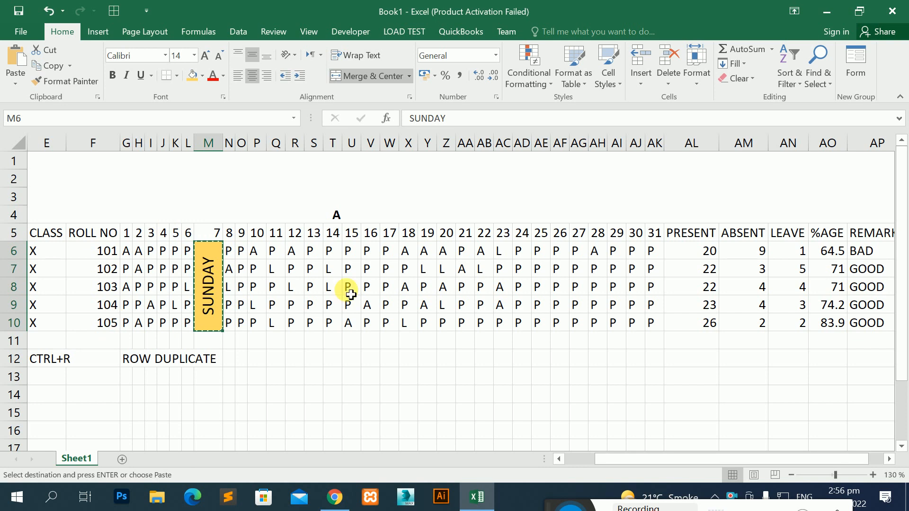
left_click(335, 254)
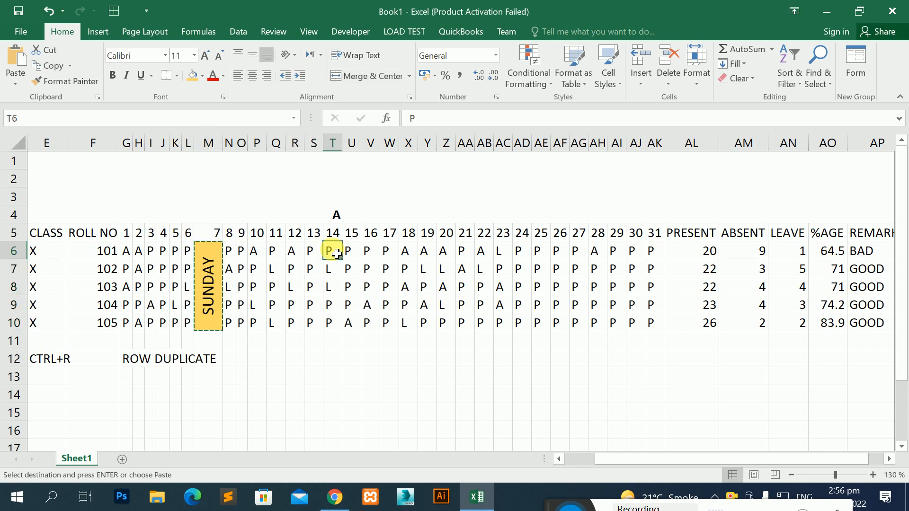
key("ctrl+v")
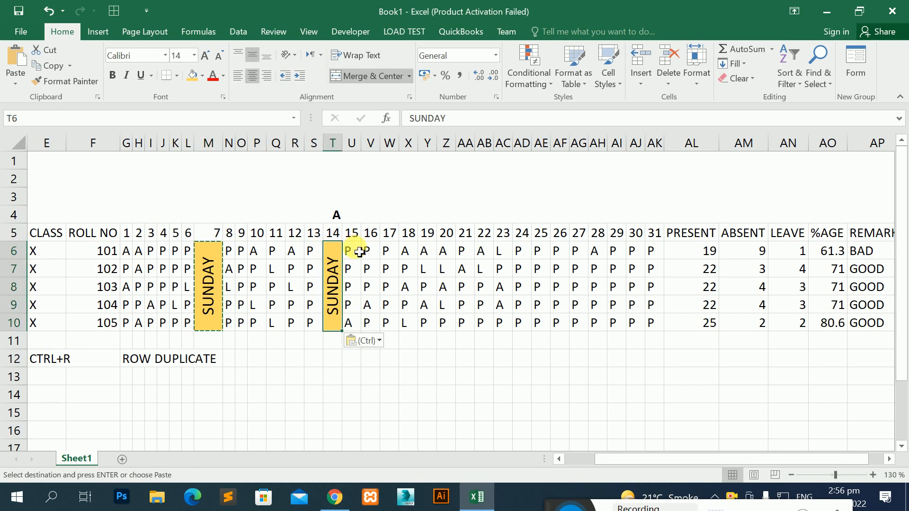
left_click(467, 253)
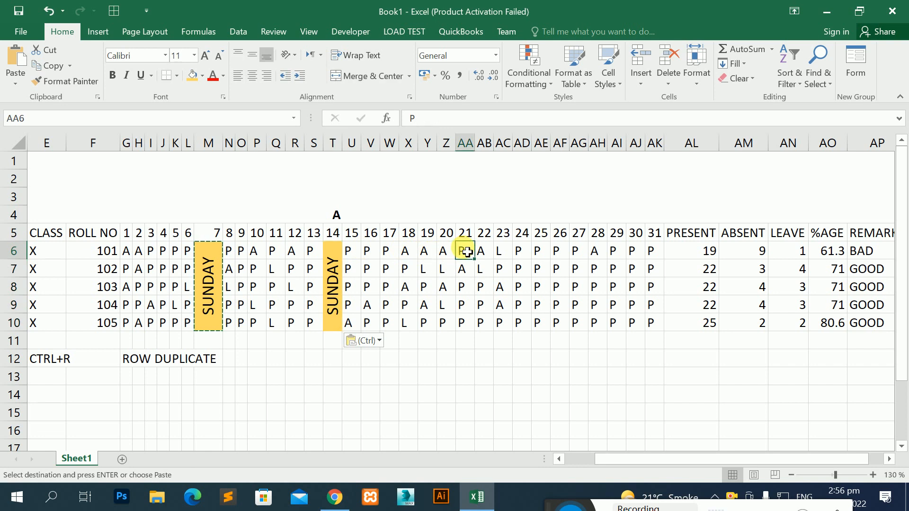
key("ctrl+v")
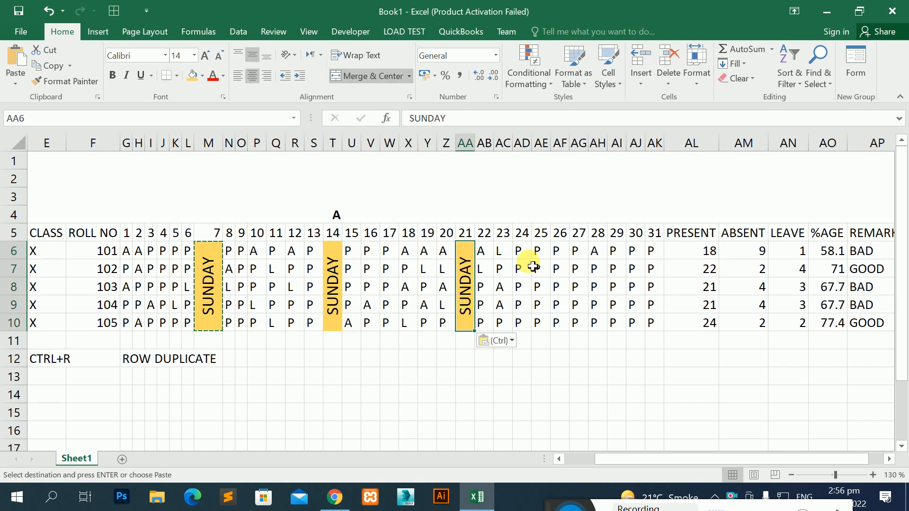
left_click(596, 251)
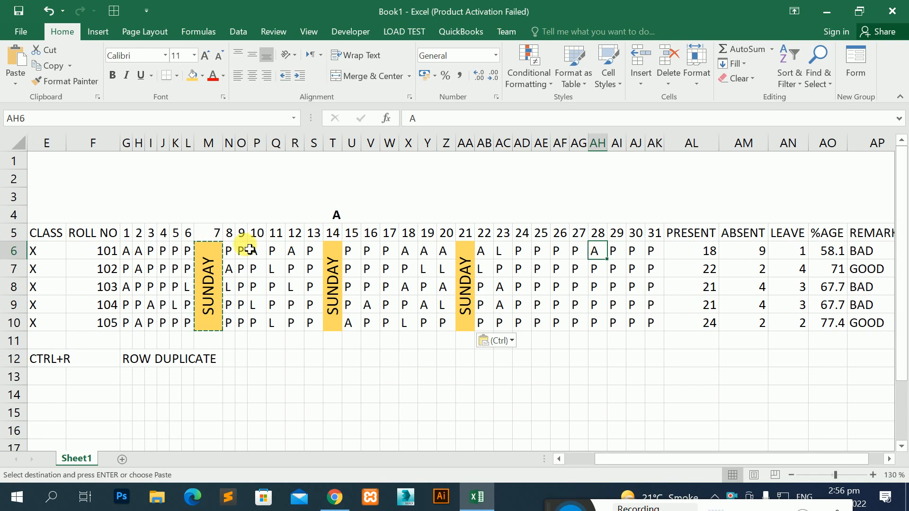
key("Return")
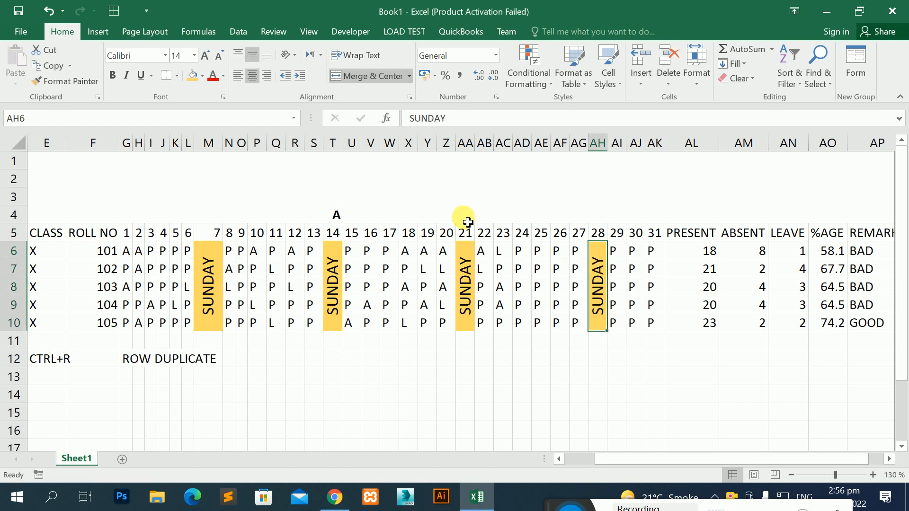
Enter the title ATTENDANCE SHEET in the merged heading cell B1 above the table.
left_click(468, 222)
type("ATTENDANE")
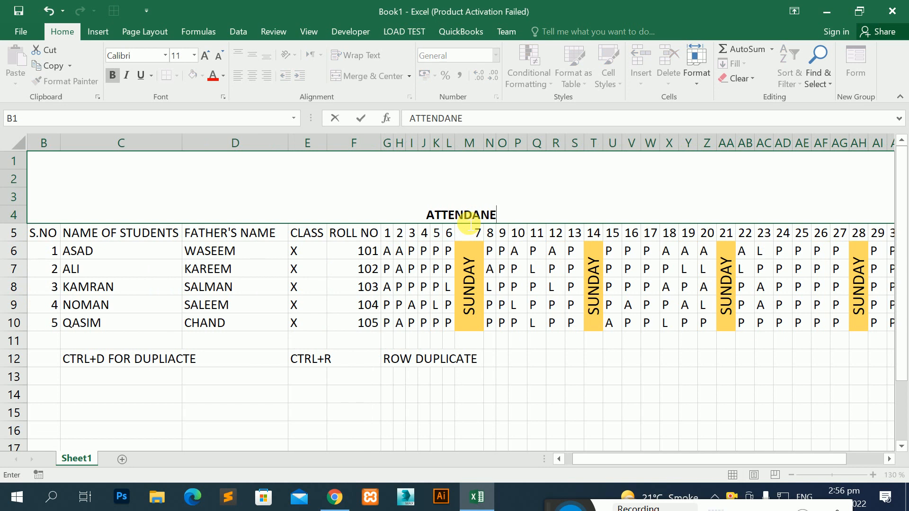
key("BackSpace")
type("CE SHEET")
key("ctrl+Return")
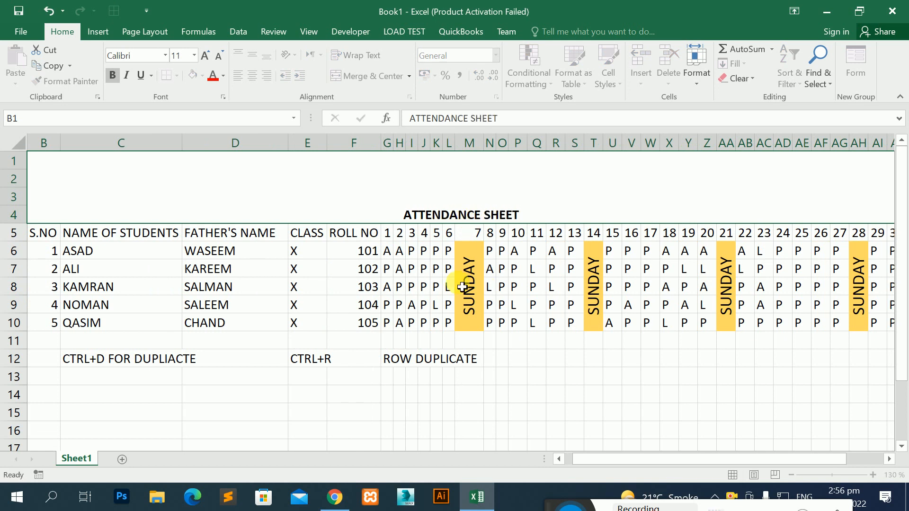
Narrow the day 7 column M further so it matches the other SUNDAY columns.
left_click(471, 251)
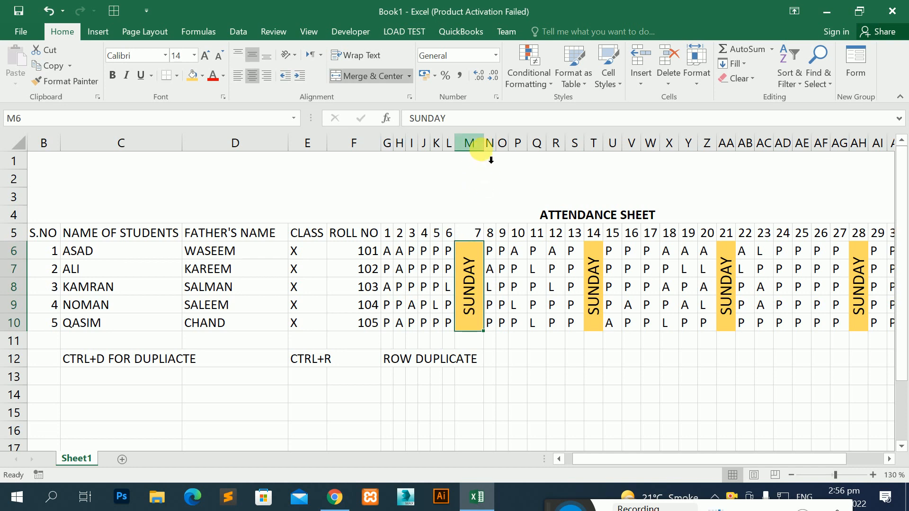
left_click_drag(484, 152, 472, 154)
Start an Equal To conditional formatting rule for the value P on the attendance range G6:AK10.
left_click_drag(599, 454, 646, 454)
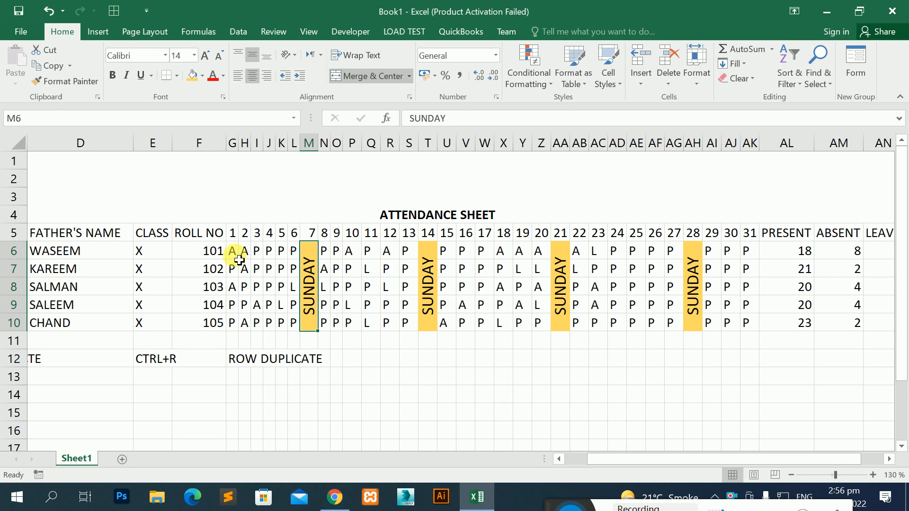
left_click_drag(237, 258, 747, 320)
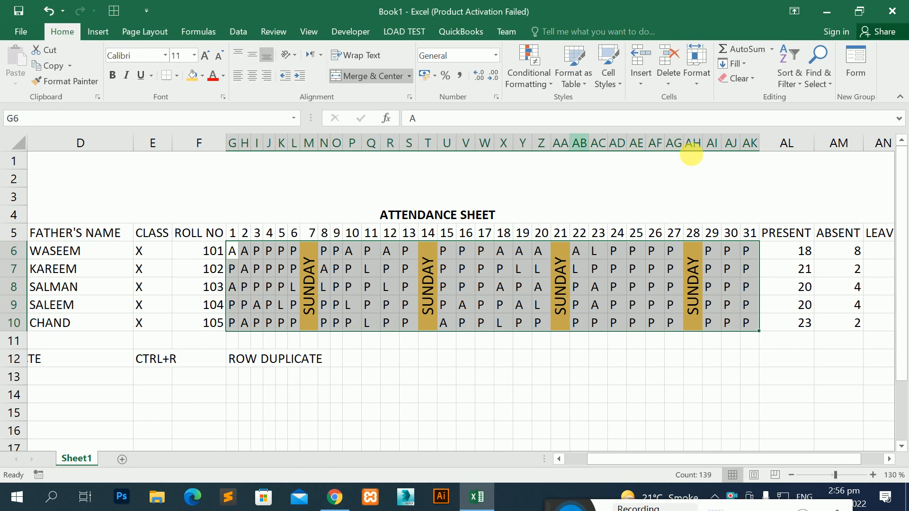
left_click(545, 85)
mouse_move(571, 106)
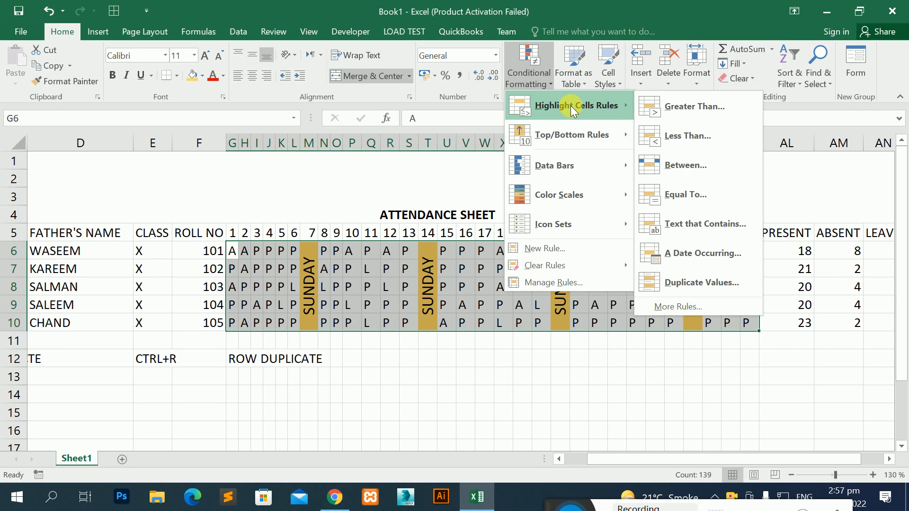
left_click(701, 204)
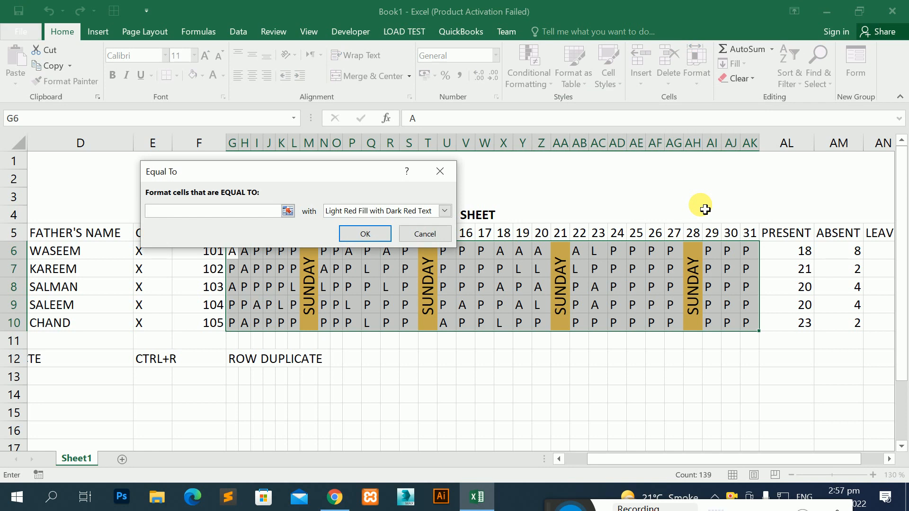
type("P")
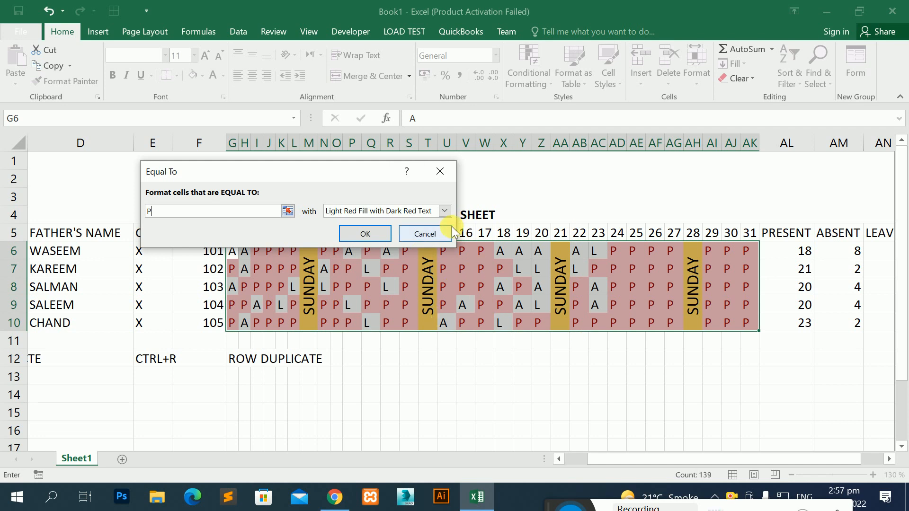
Give the P rule a custom format with bold italic, light blue text and apply it to the attendance entries.
left_click(446, 211)
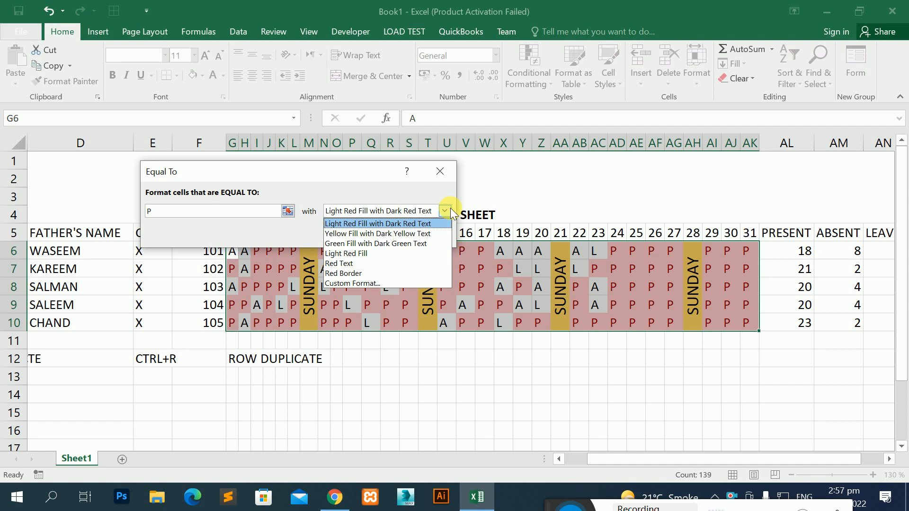
left_click(374, 285)
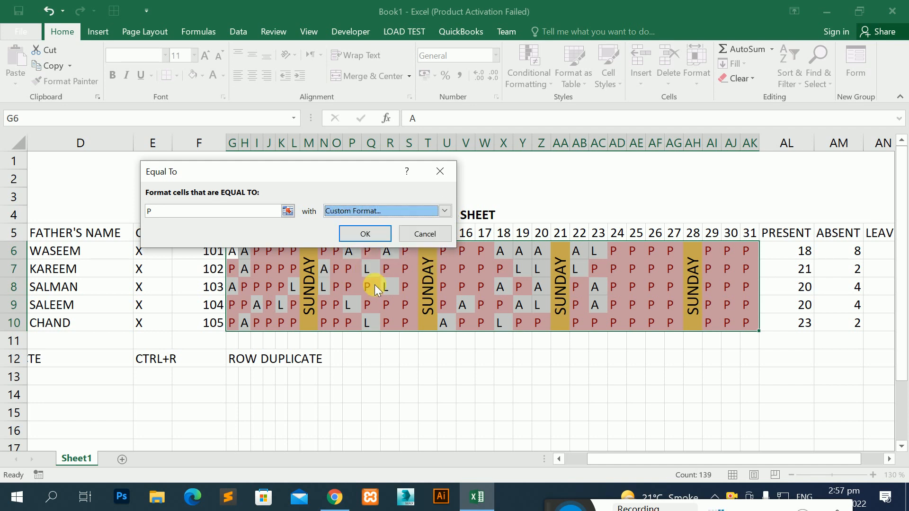
left_click(298, 113)
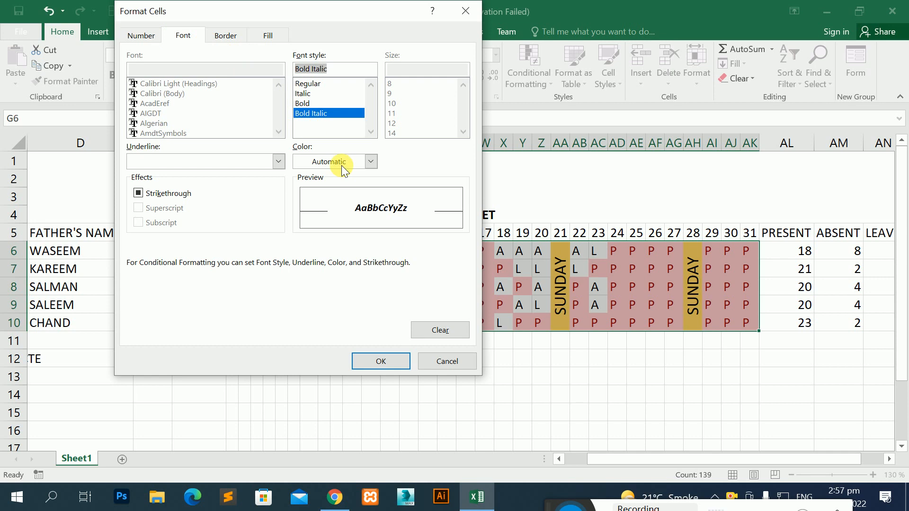
left_click(370, 162)
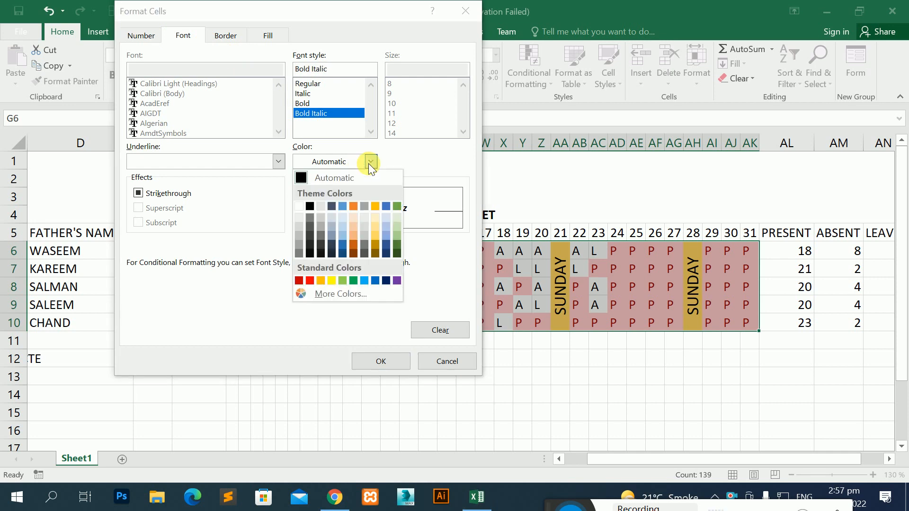
left_click(364, 280)
left_click(367, 360)
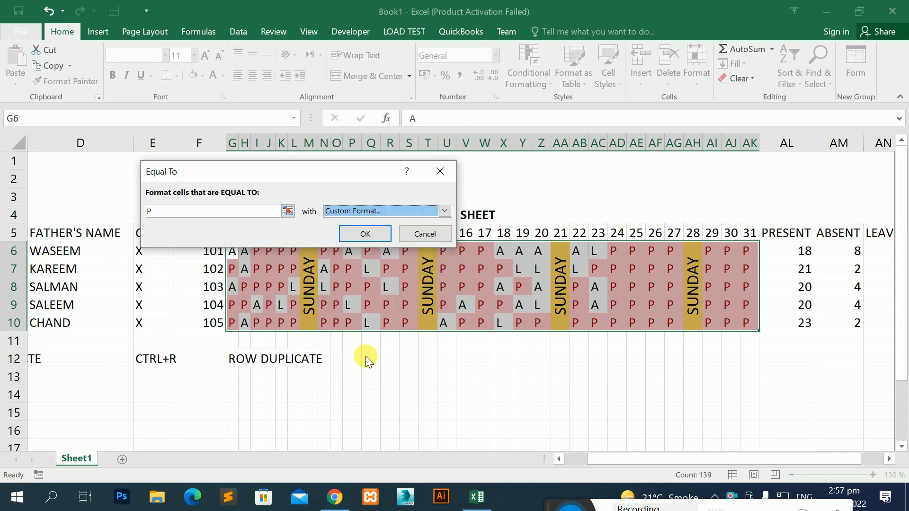
left_click(357, 232)
left_click(380, 358)
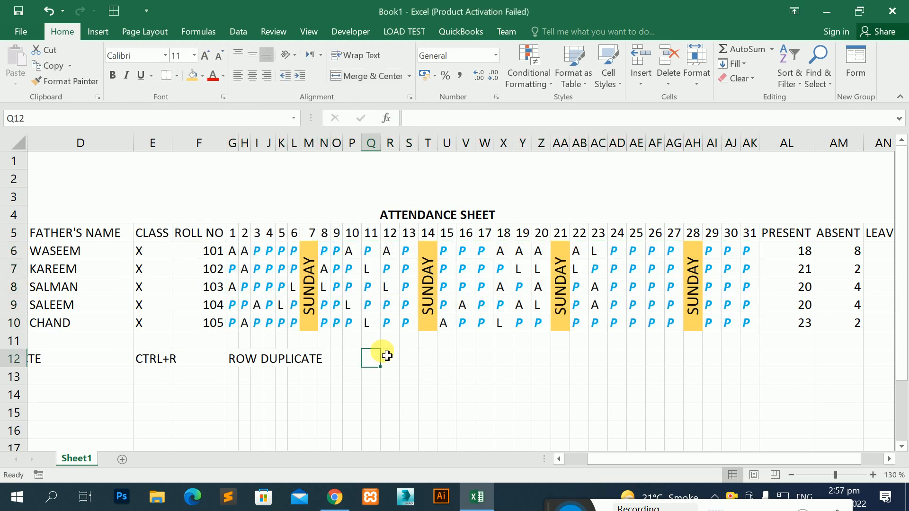
left_click(389, 253)
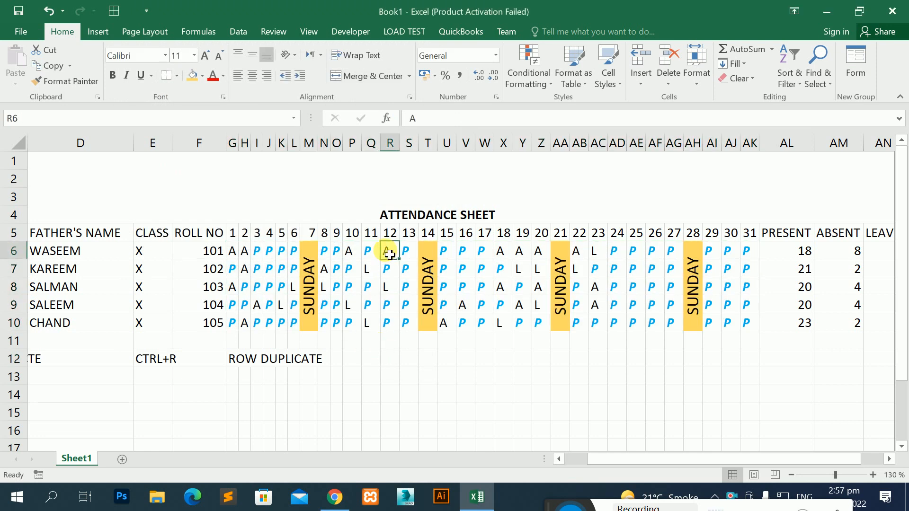
Change the first student's day 12 attendance mark in cell R6 to P.
type("P")
key("Return")
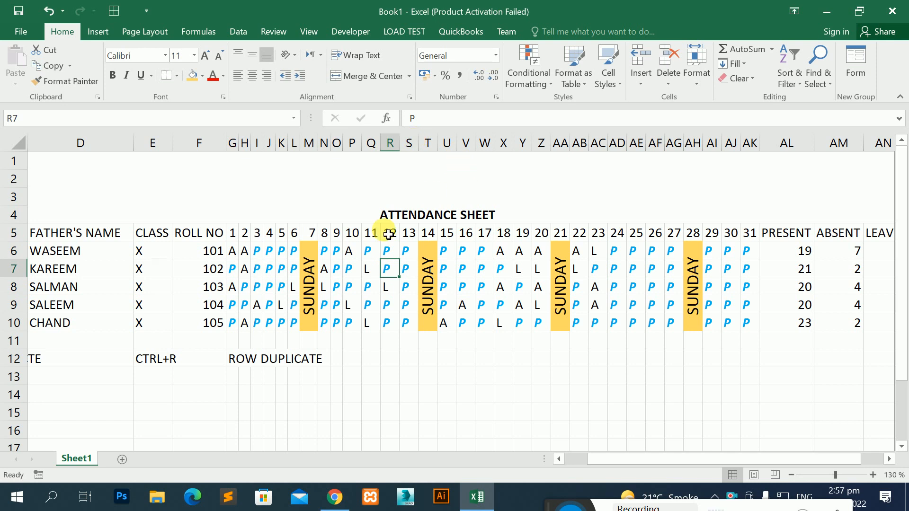
Start an Equal To conditional formatting rule for the value A on the attendance range G6:AK10.
mouse_move(232, 251)
left_mouse_down()
mouse_move(258, 270)
mouse_move(390, 292)
mouse_move(751, 300)
left_mouse_up()
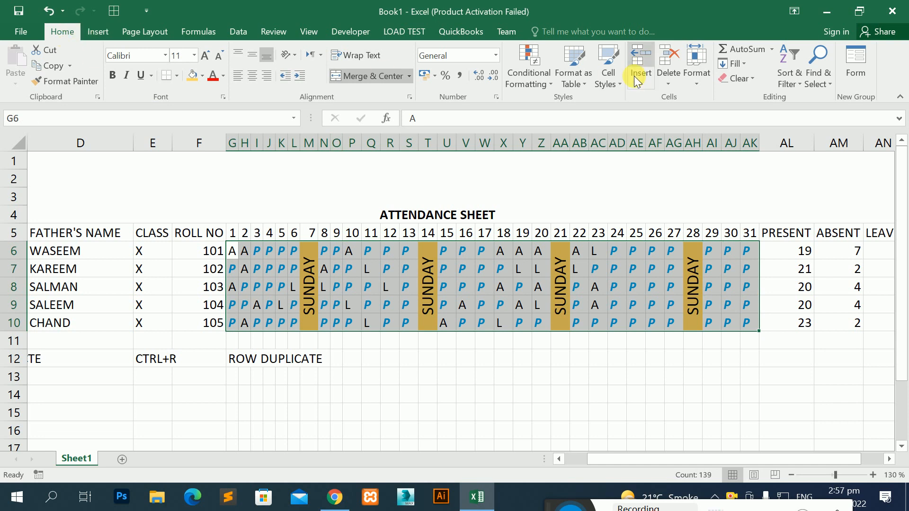
left_click(538, 72)
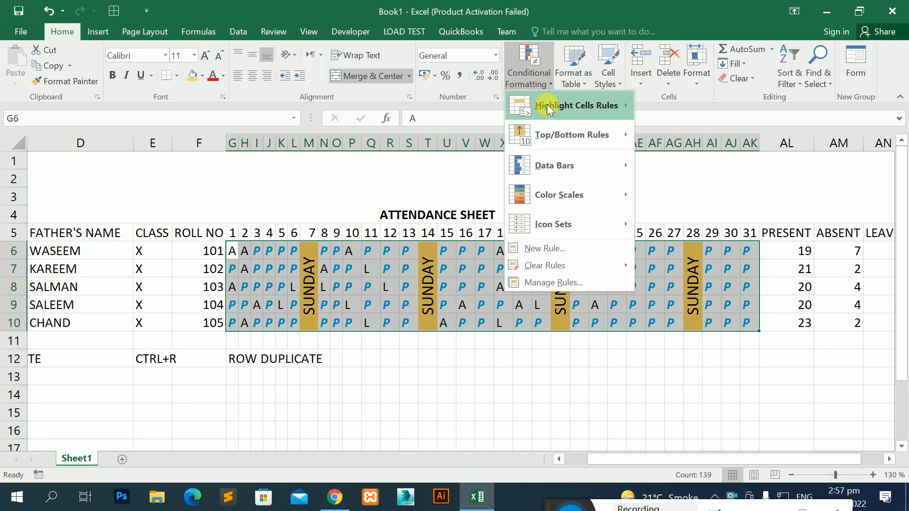
left_click(665, 194)
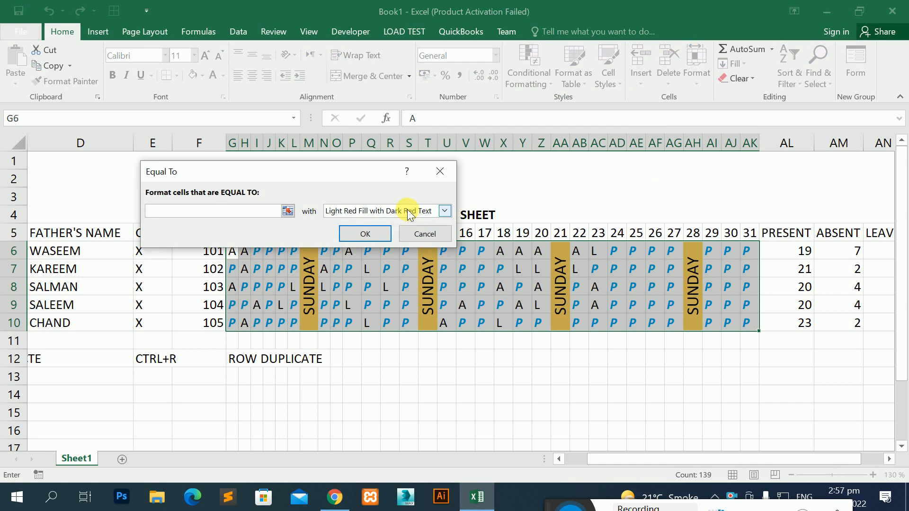
type("A")
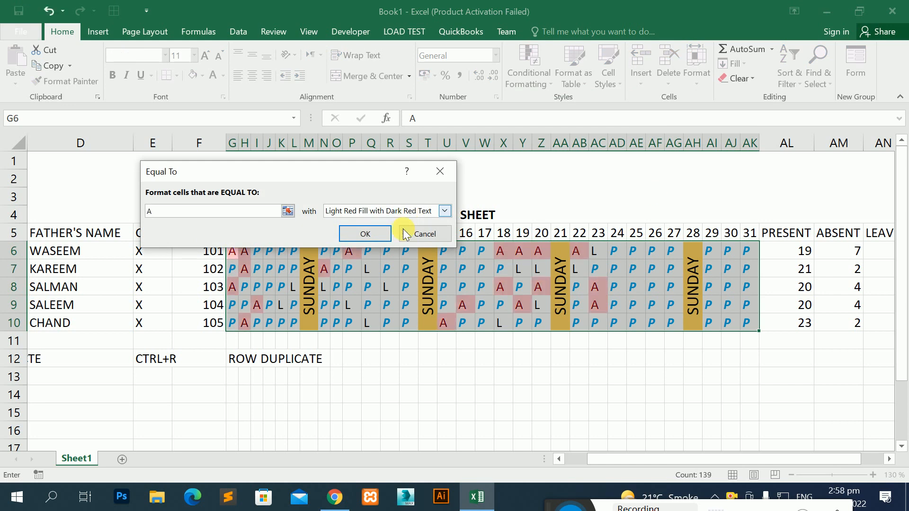
Give the A rule a custom format with bold italic, red text and apply it to the attendance entries.
left_click(444, 211)
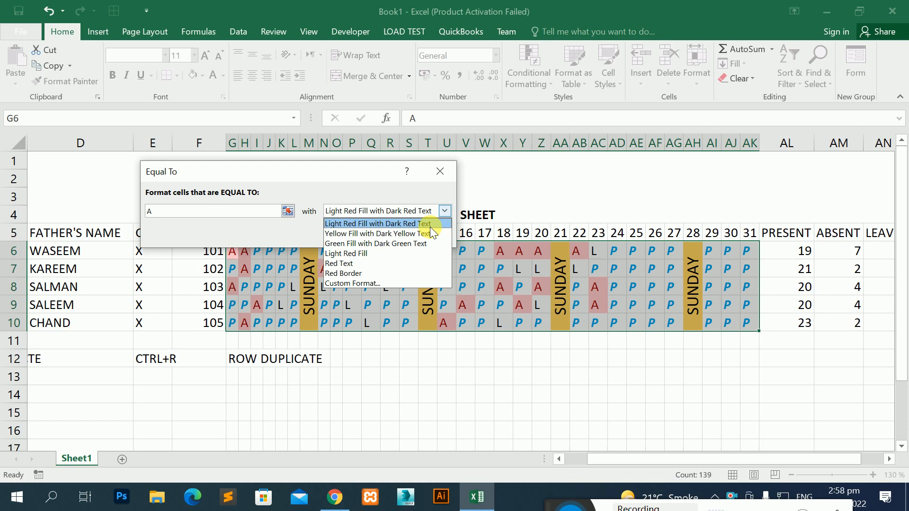
left_click(367, 280)
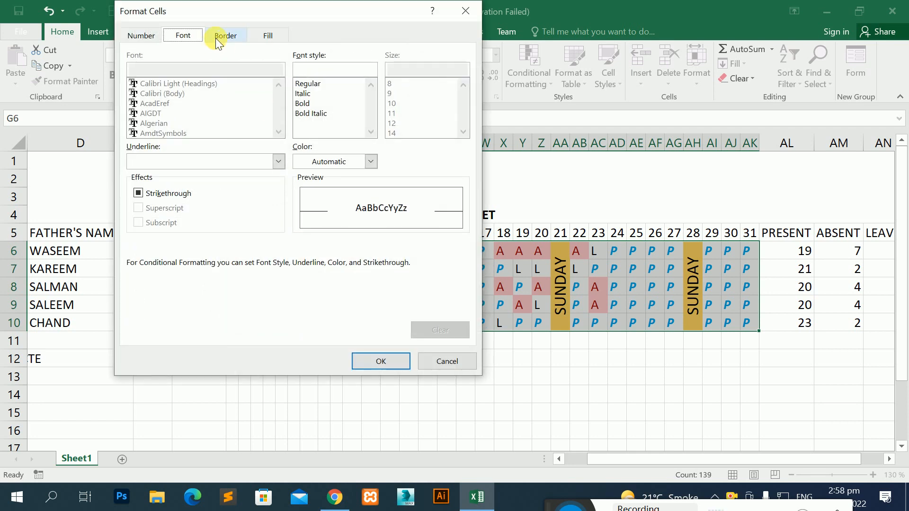
left_click(323, 113)
left_click(372, 162)
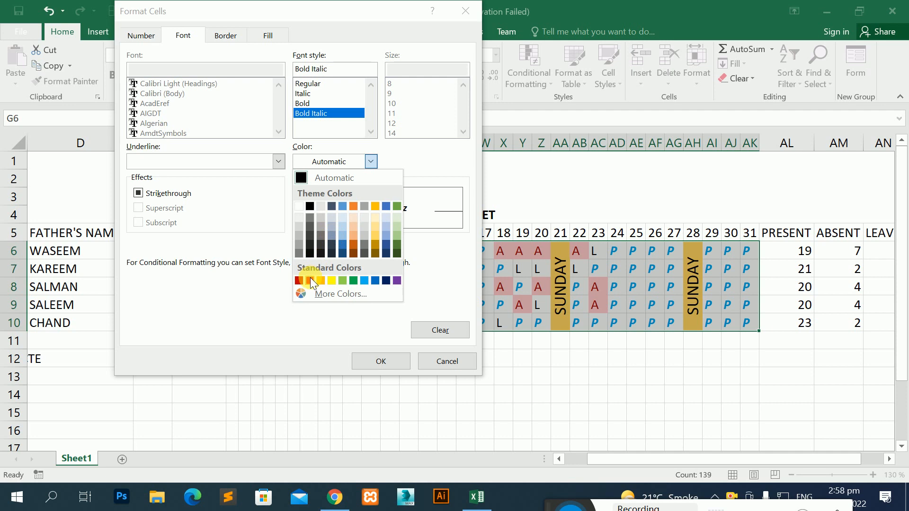
left_click(310, 280)
left_click(365, 356)
key("Return")
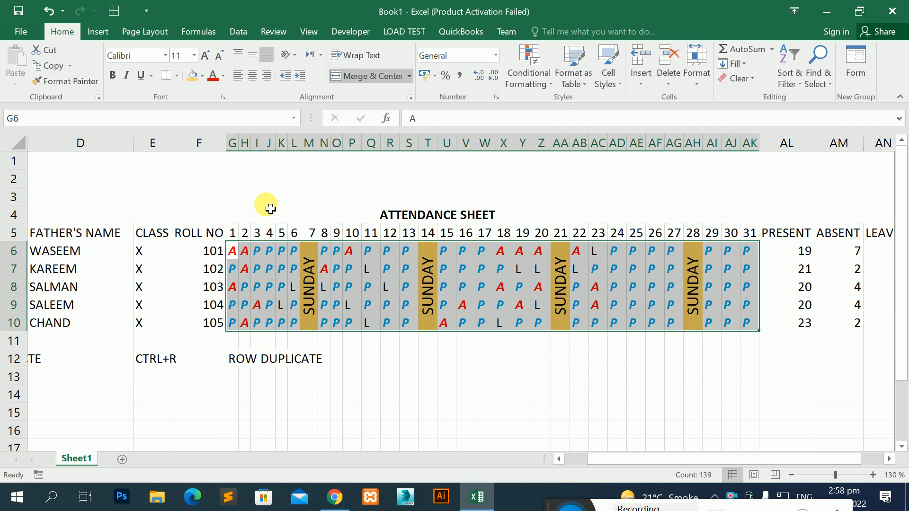
scroll(277, 211, "down", 2)
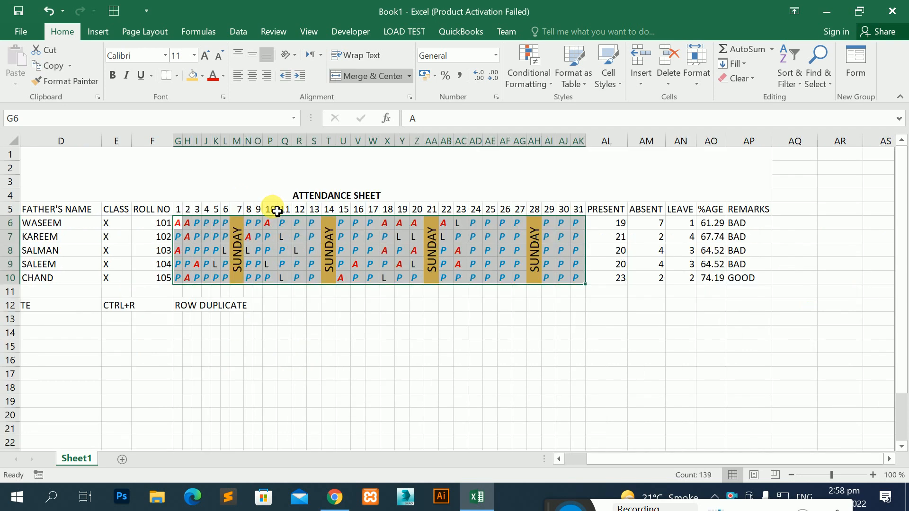